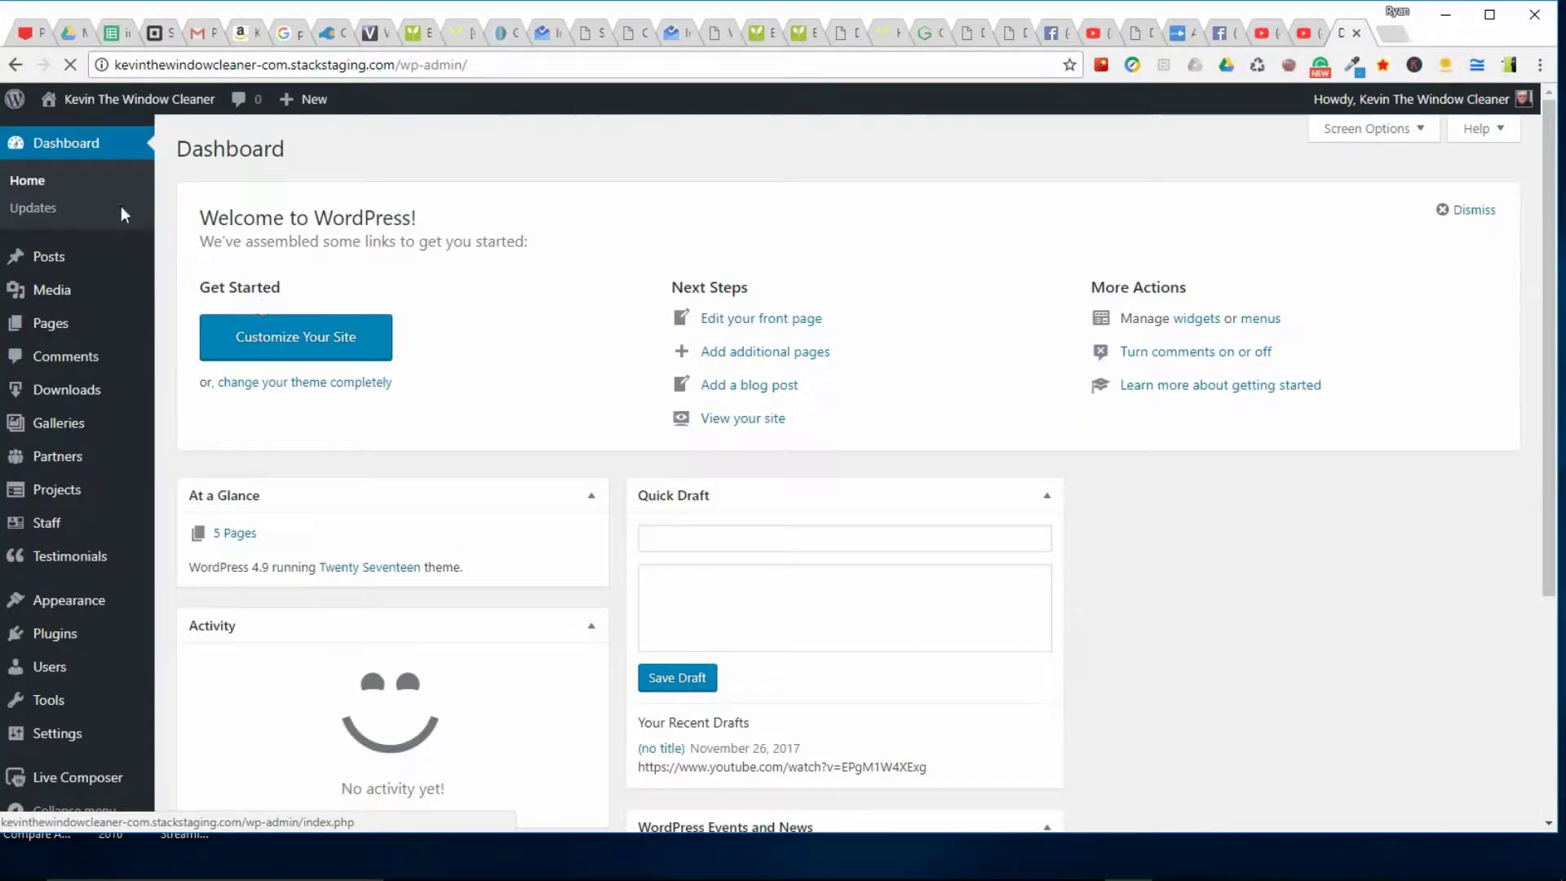
Visit the live site from the dashboard and look over the home page's header, navigation and services section
mouse_move(81, 99)
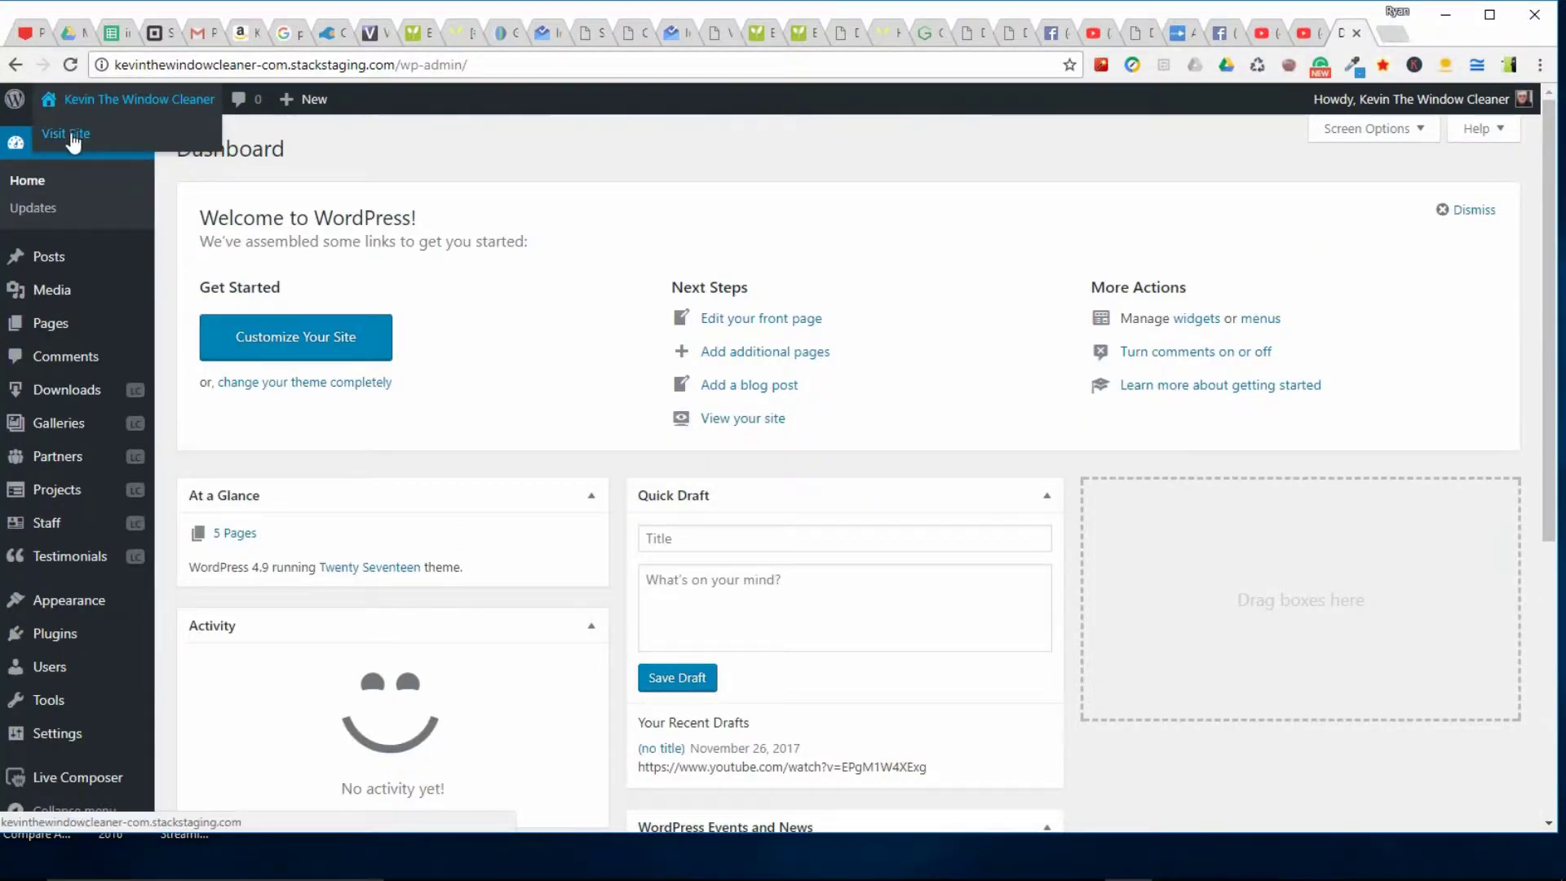
left_click(72, 136)
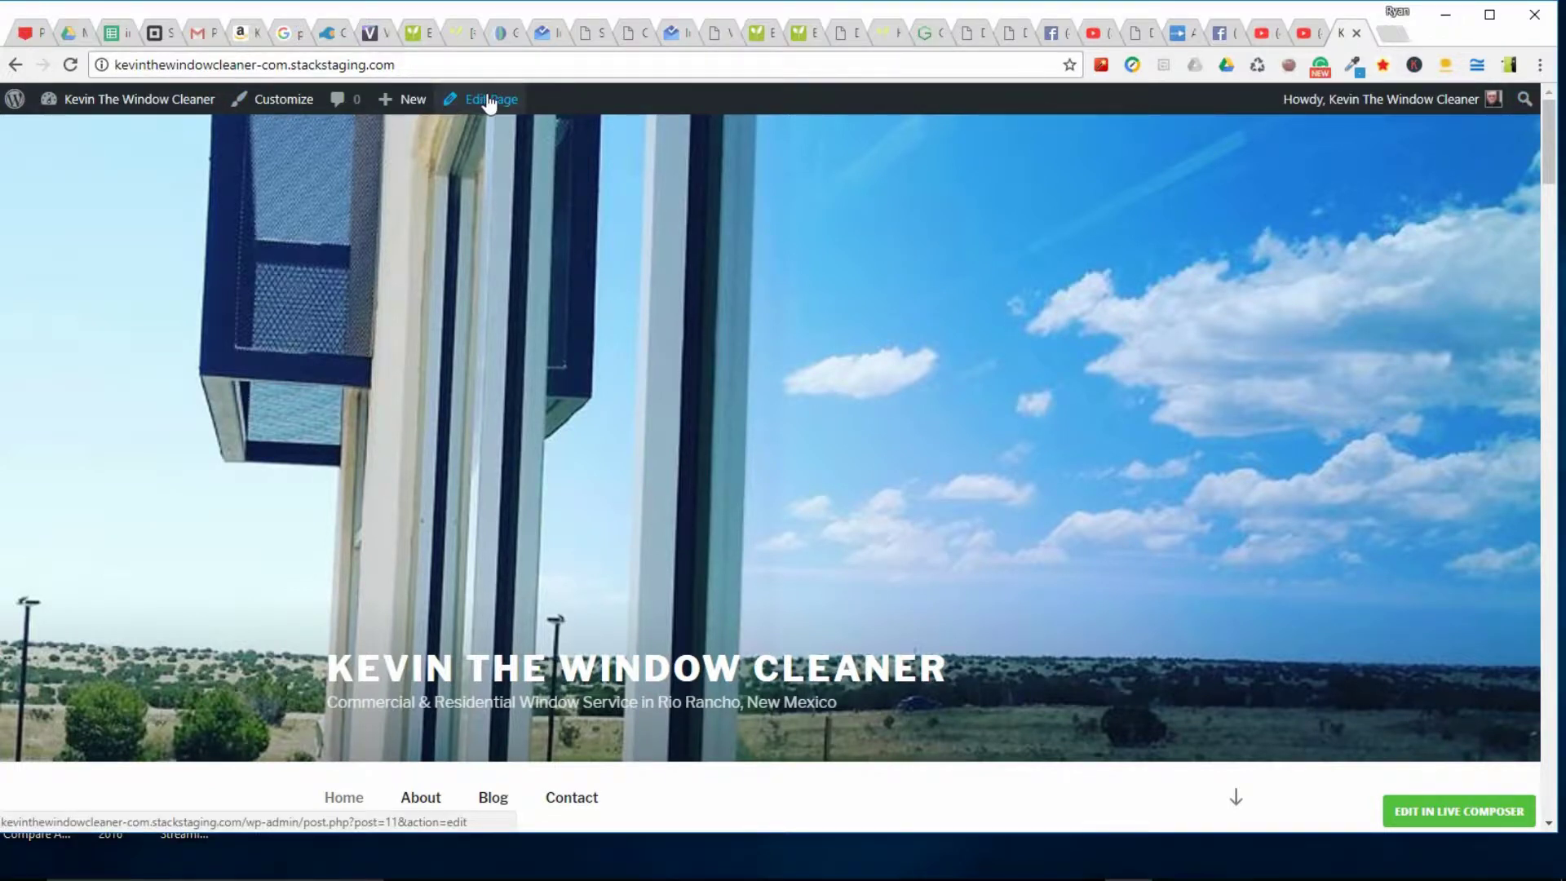
mouse_move(406, 109)
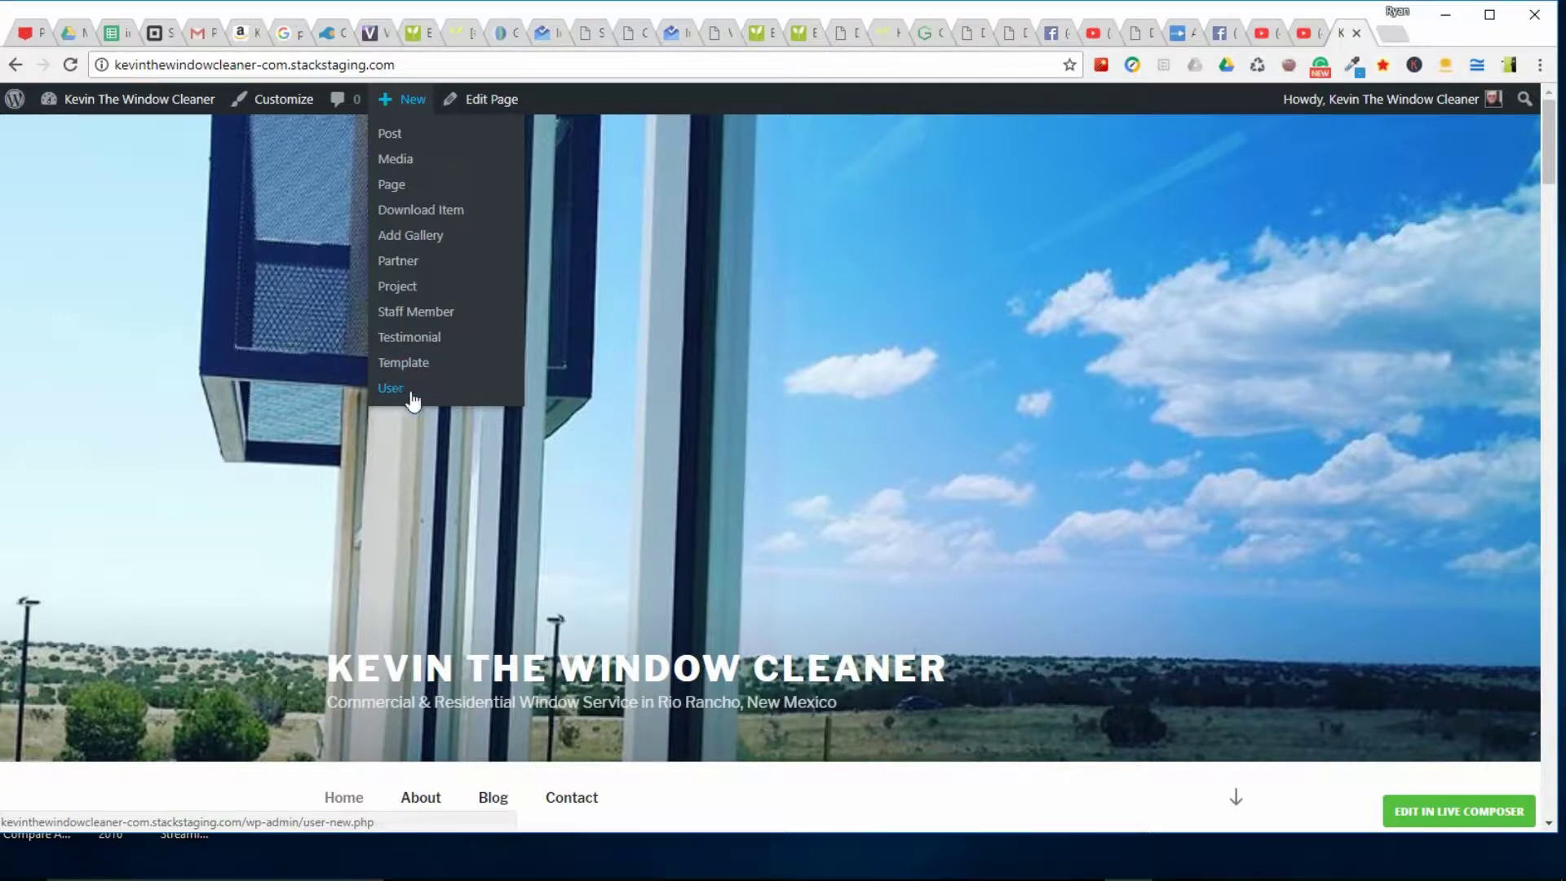
scroll(477, 322, "down", 3)
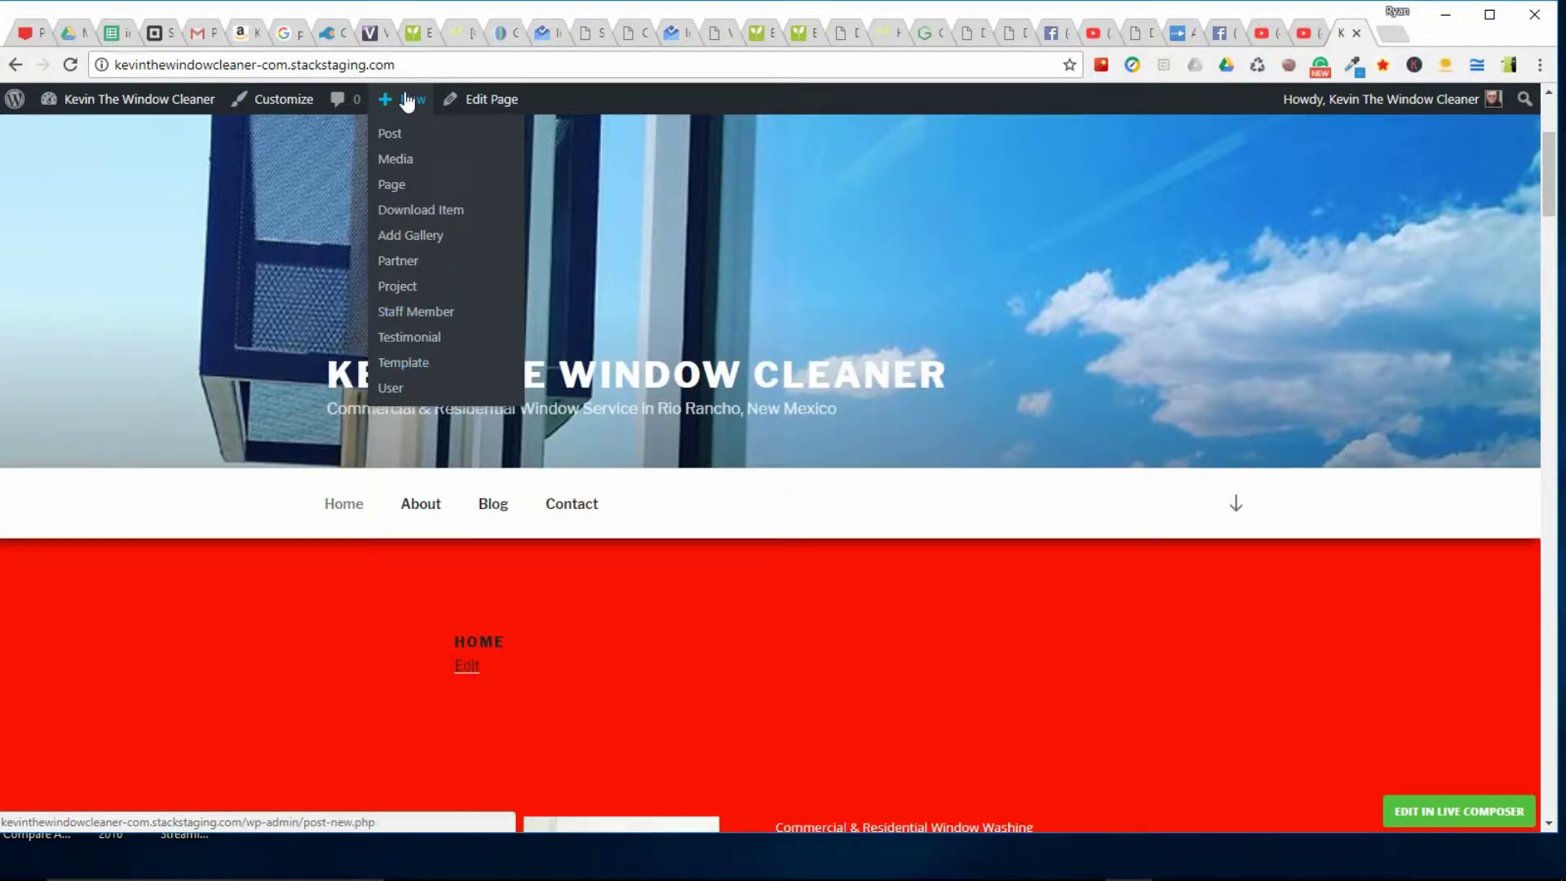
scroll(412, 337, "down", 4)
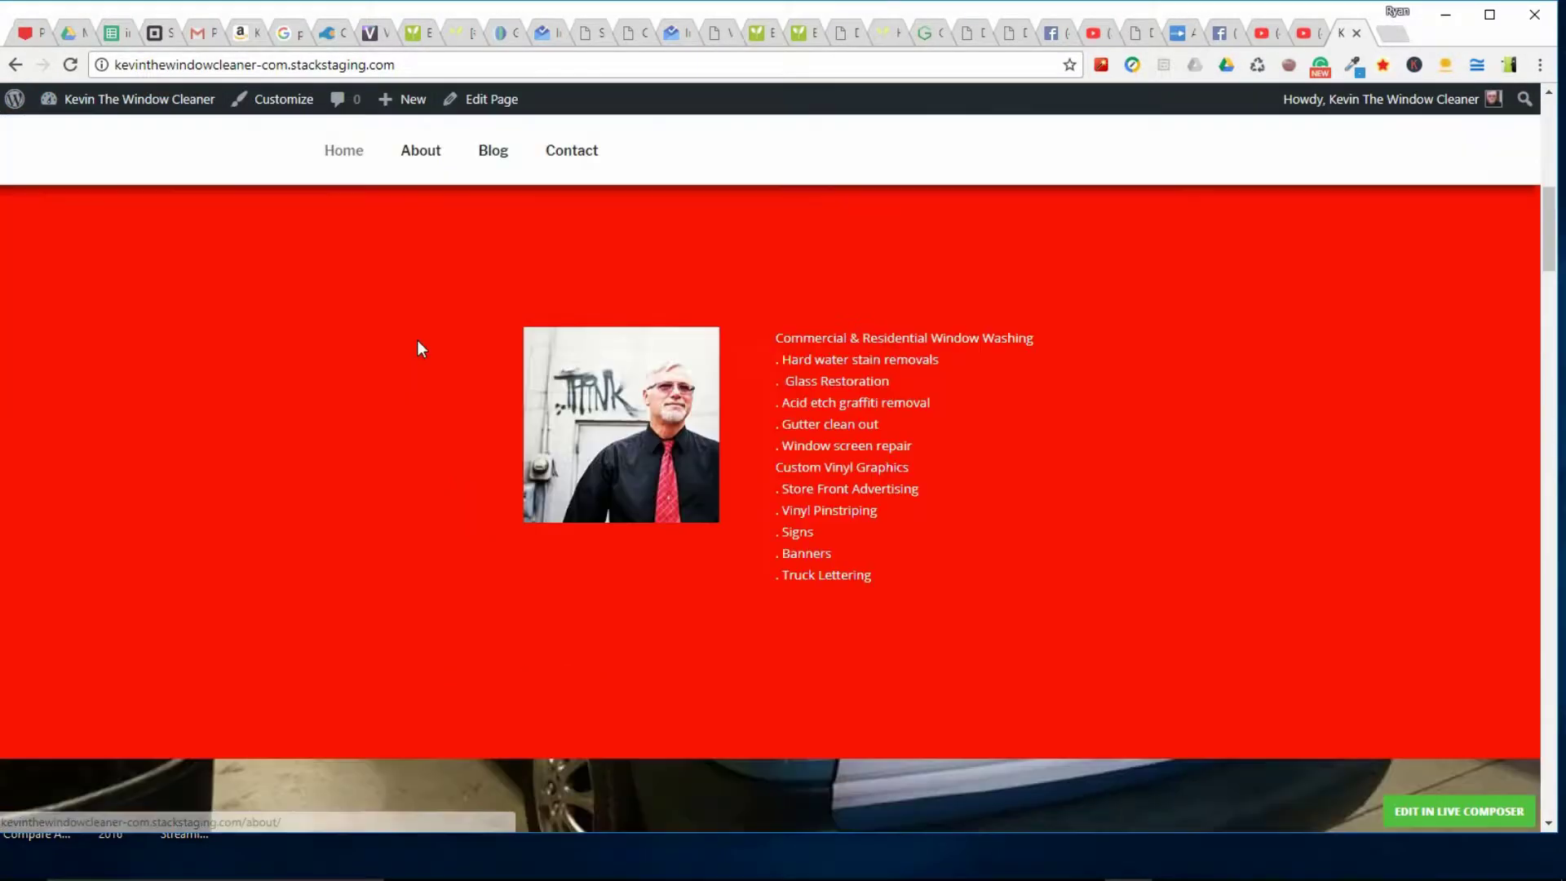
scroll(345, 330, "up", 8)
scroll(345, 330, "down", 7)
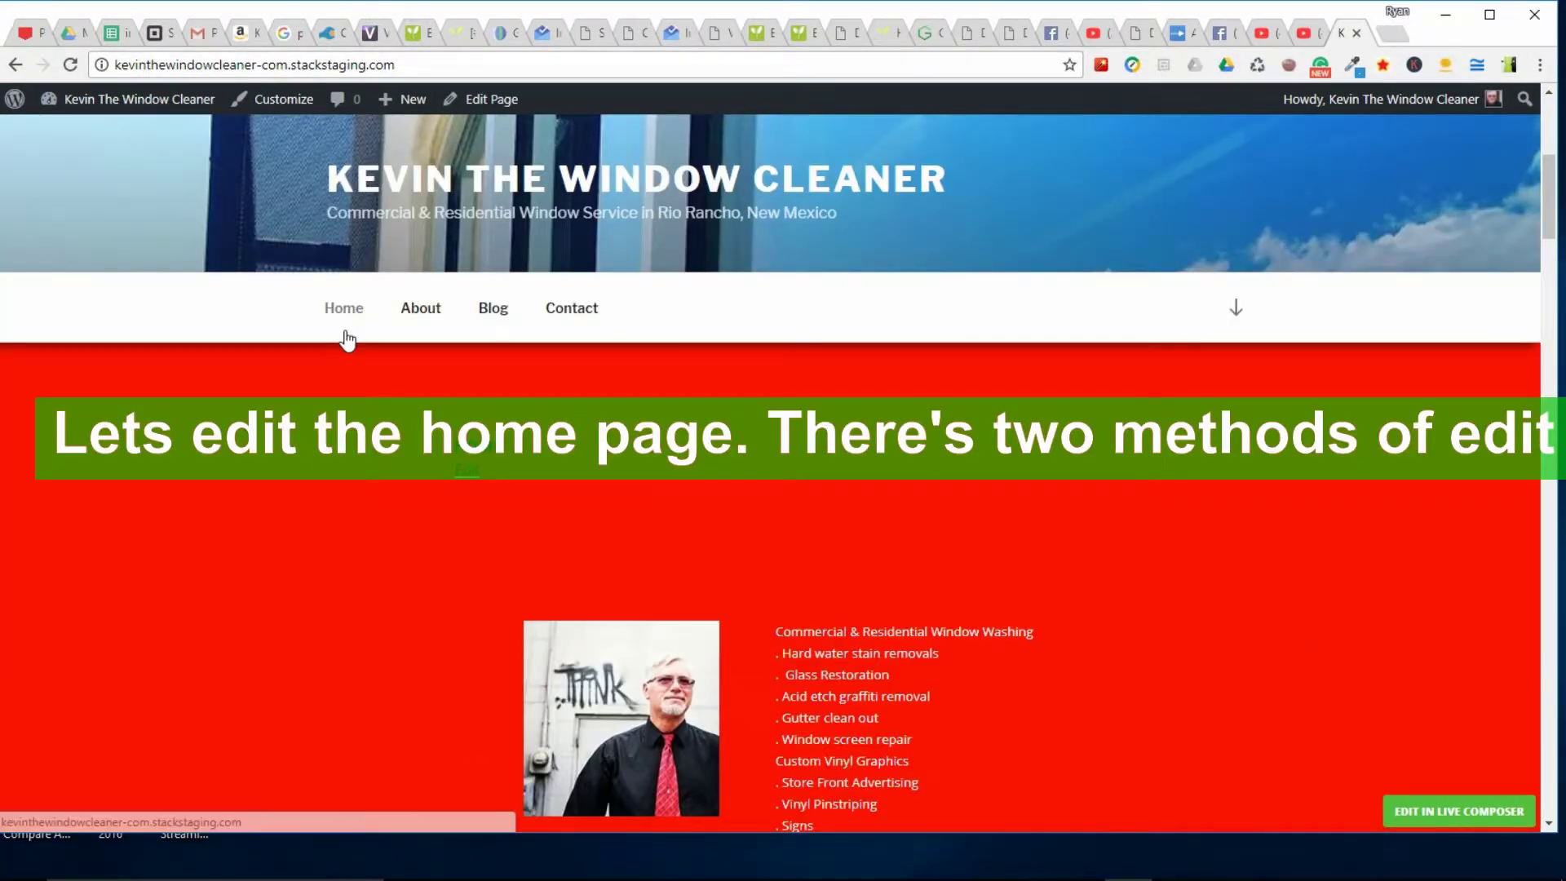
scroll(349, 339, "down", 3)
scroll(349, 339, "up", 3)
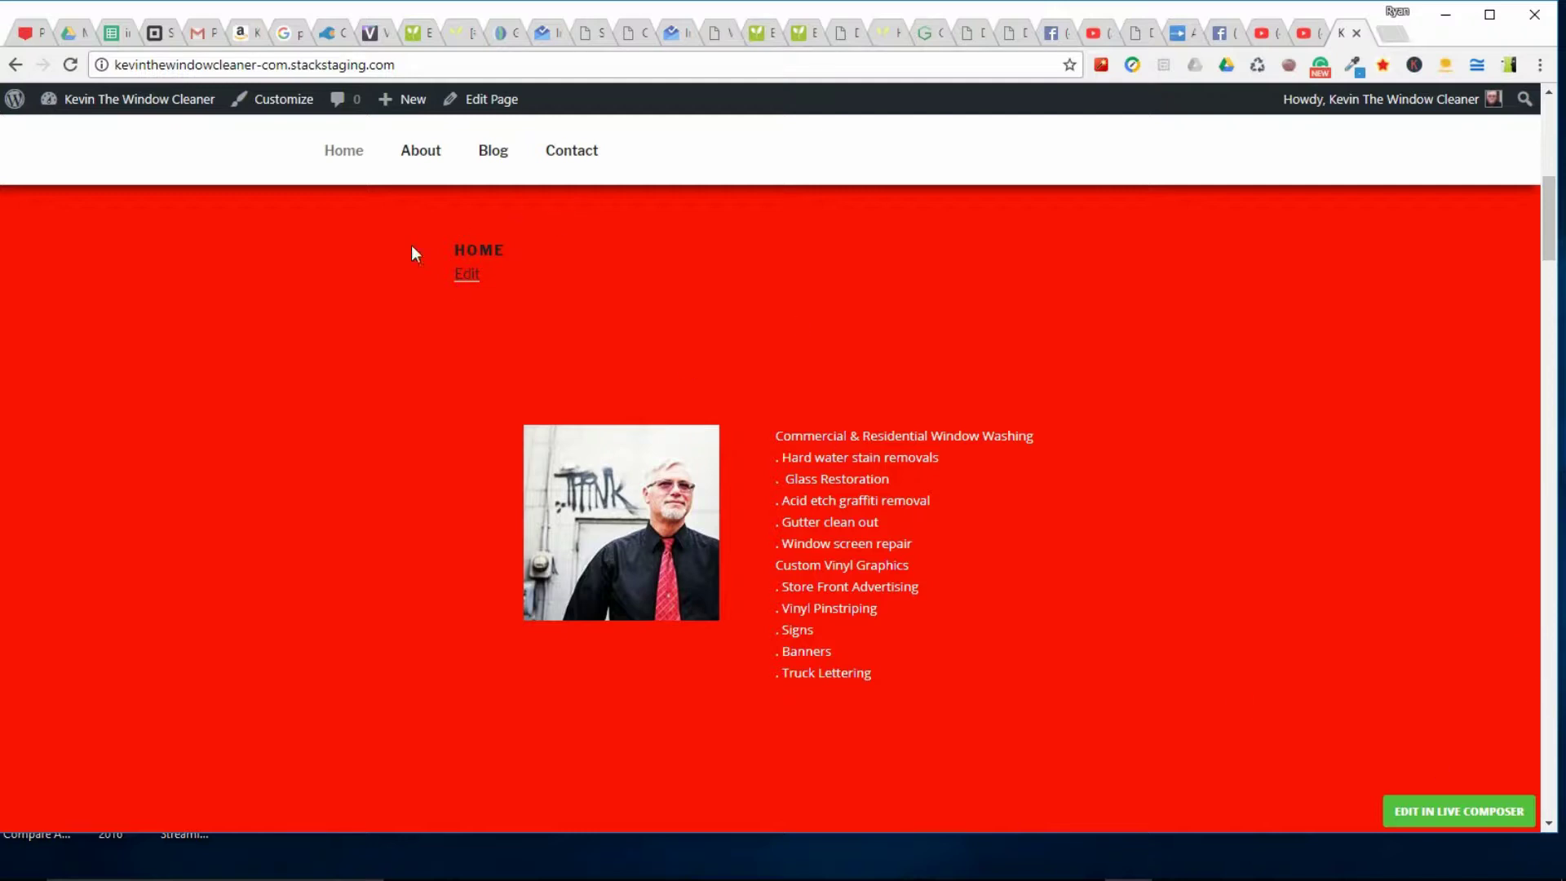
scroll(462, 419, "up", 3)
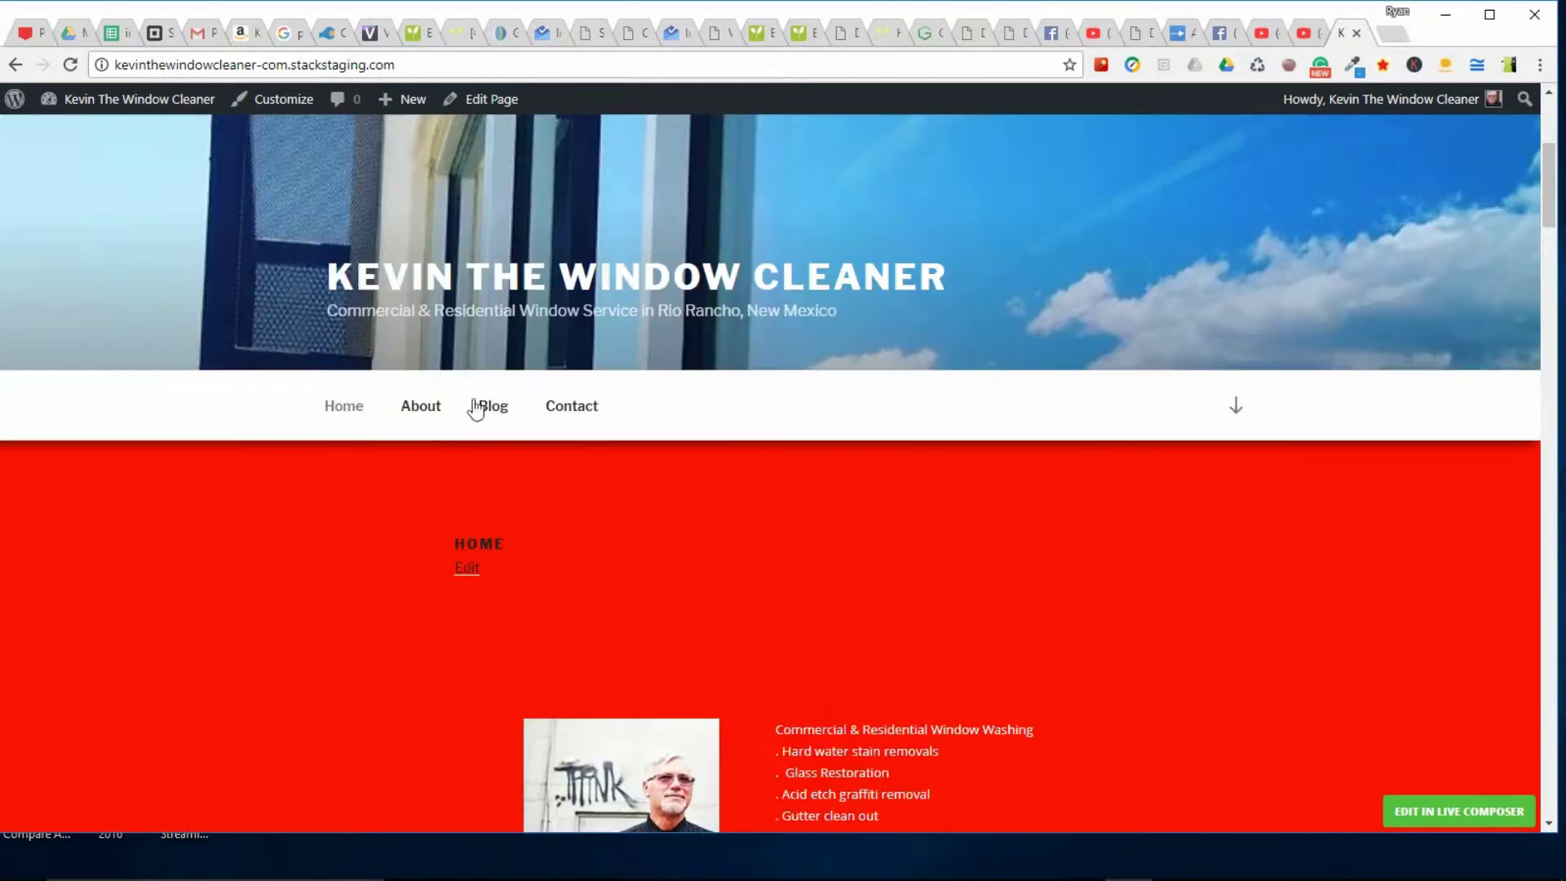
scroll(325, 527, "down", 3)
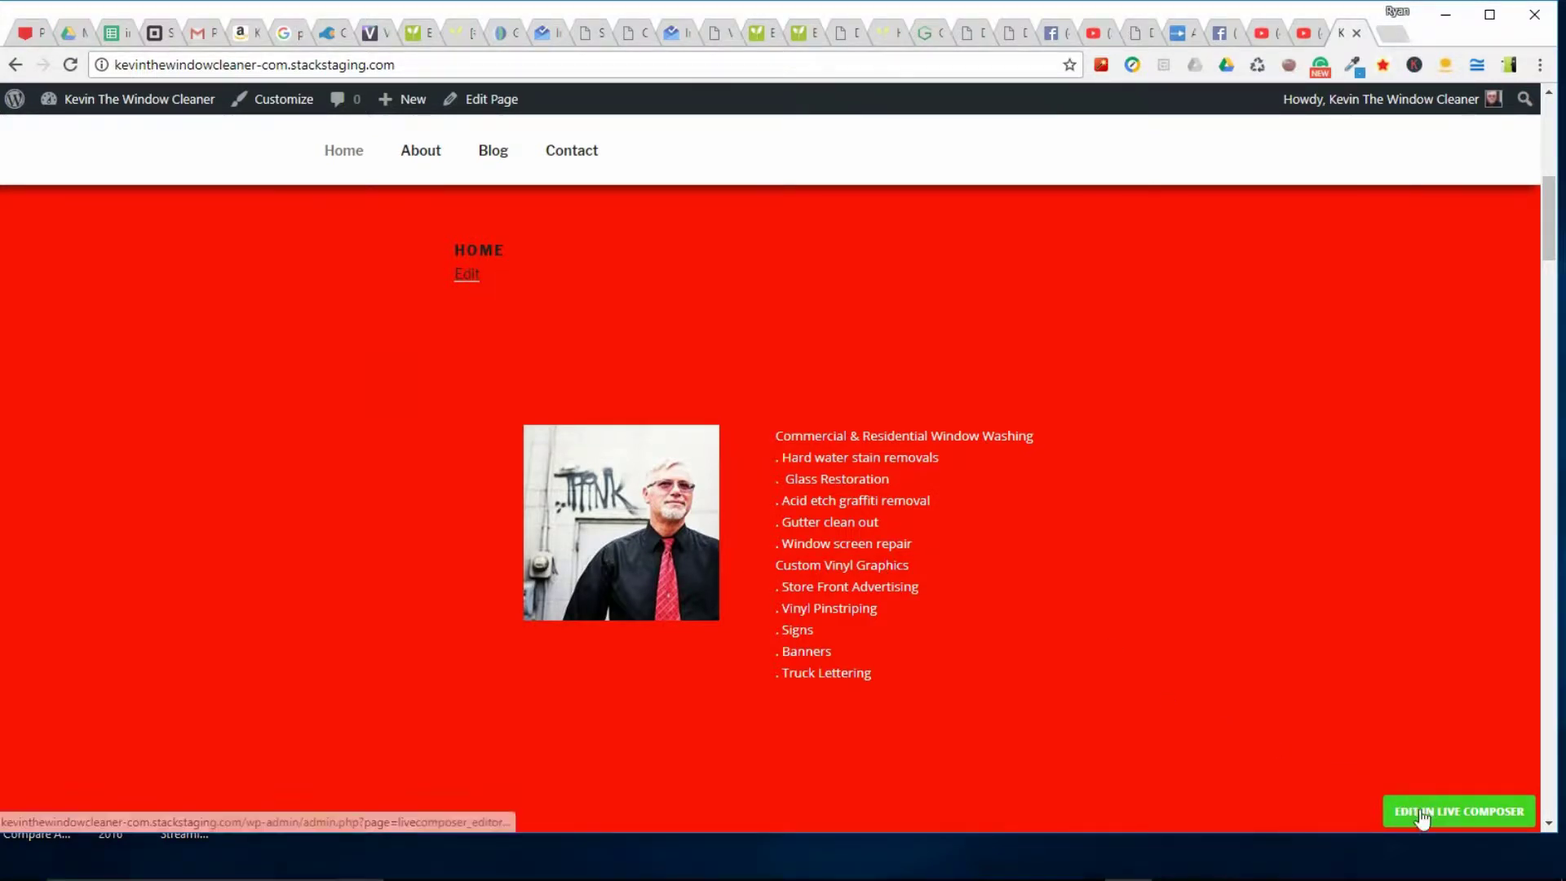
Open the Home page for editing and launch it in Live Composer
left_click(467, 274)
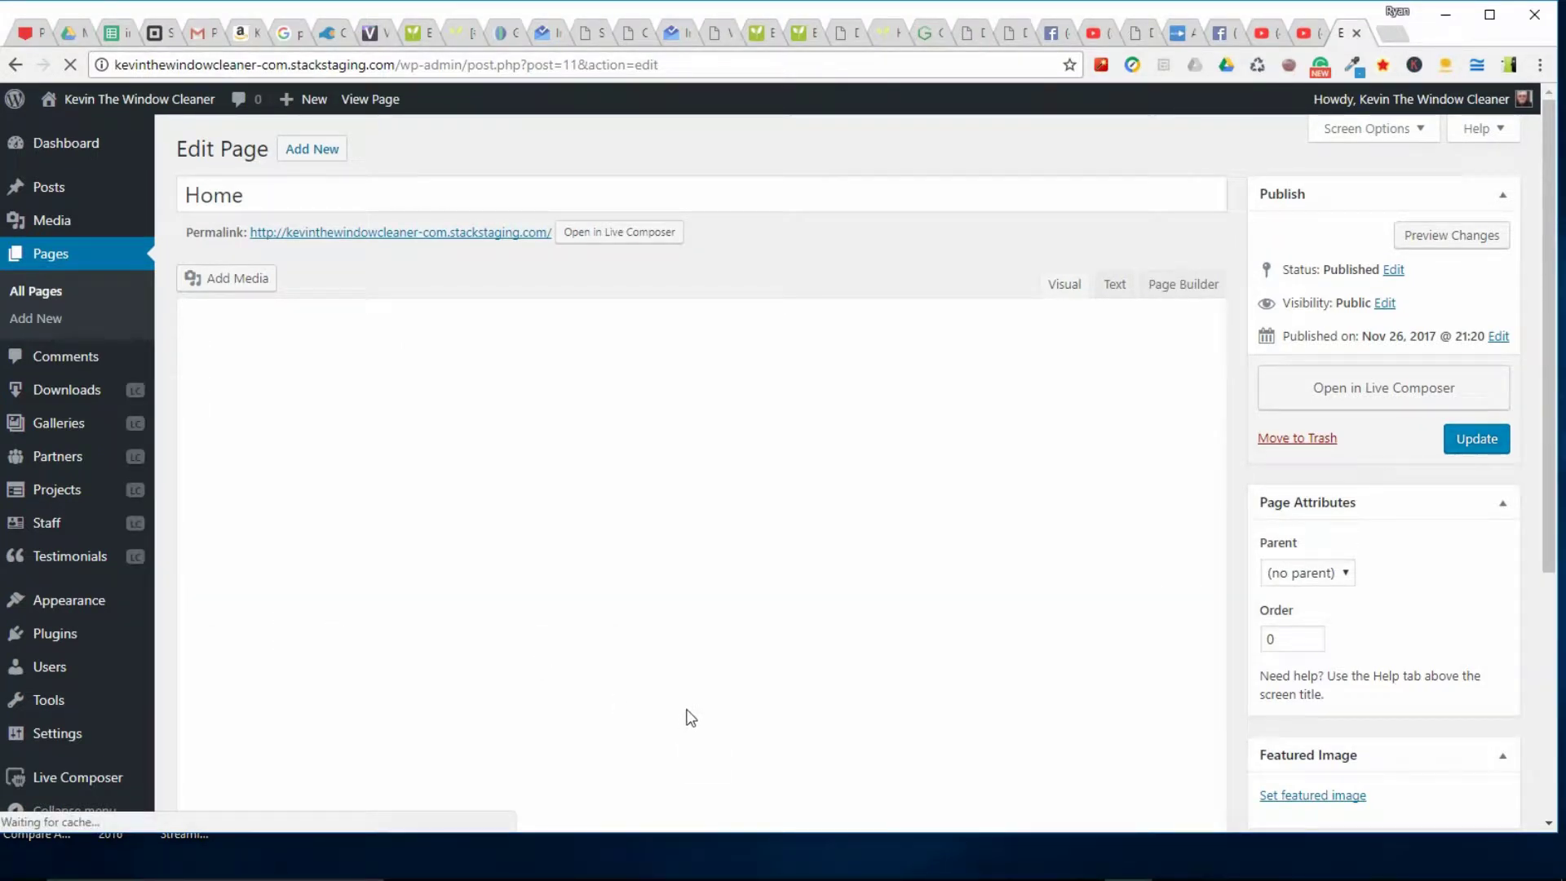
scroll(690, 717, "down", 1)
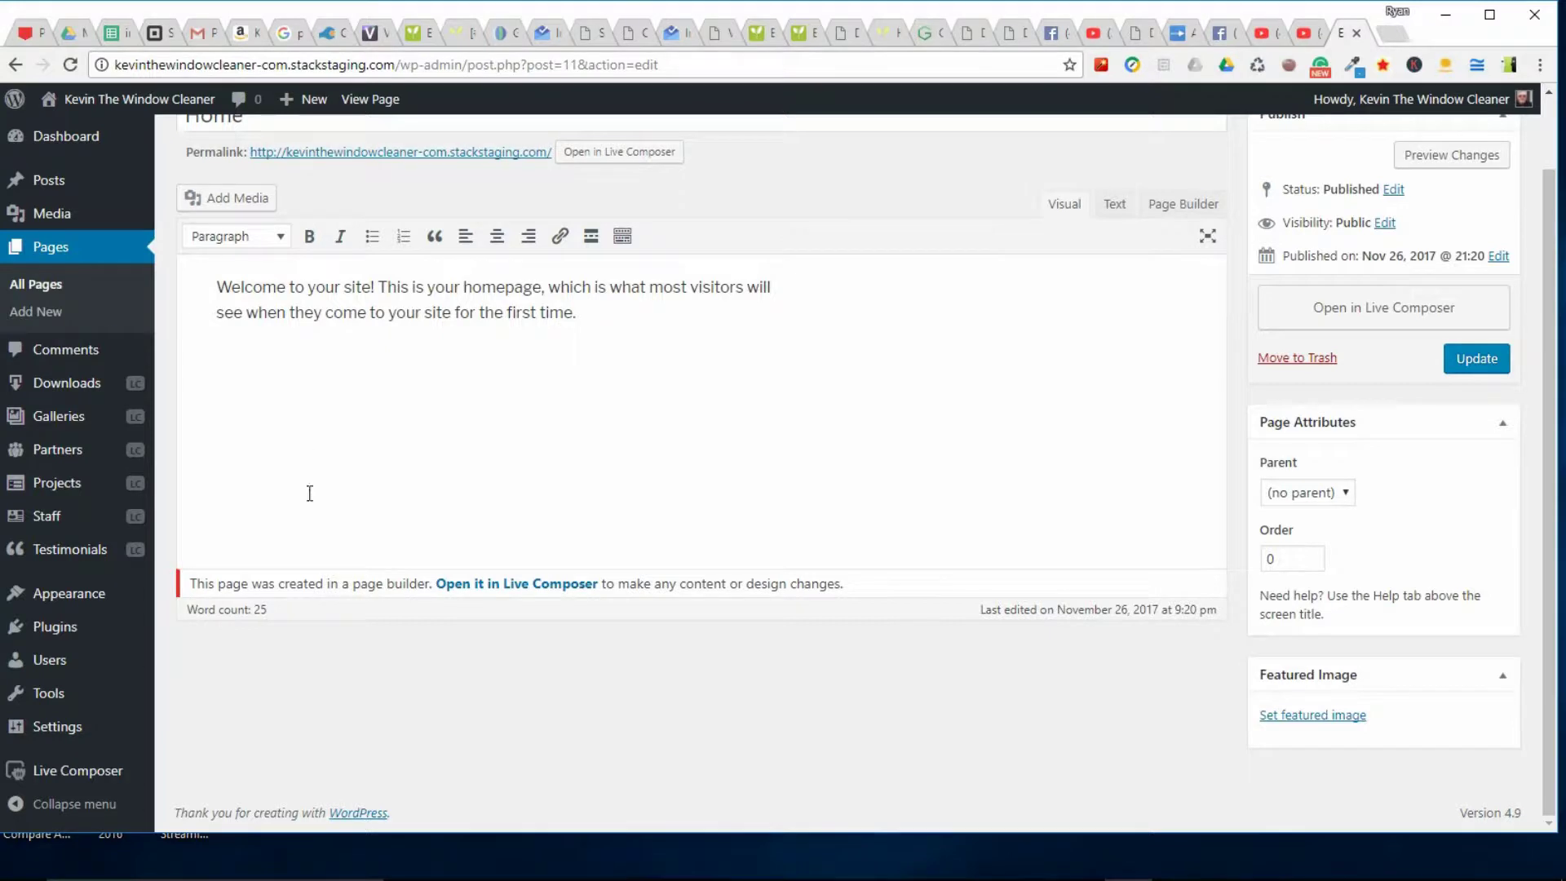
scroll(277, 456, "up", 1)
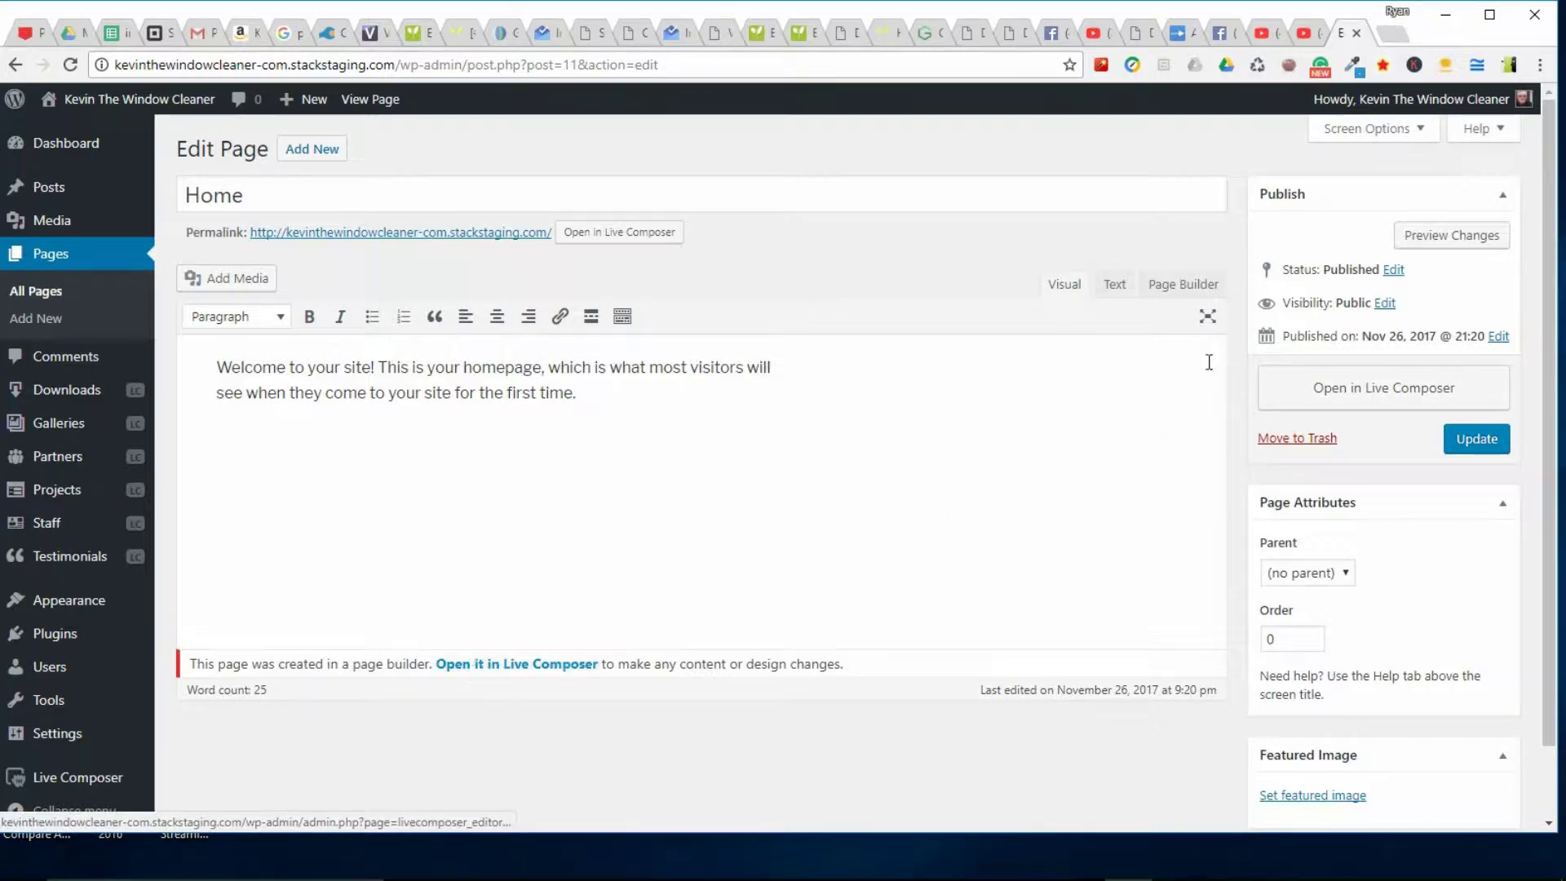
left_click(1329, 385)
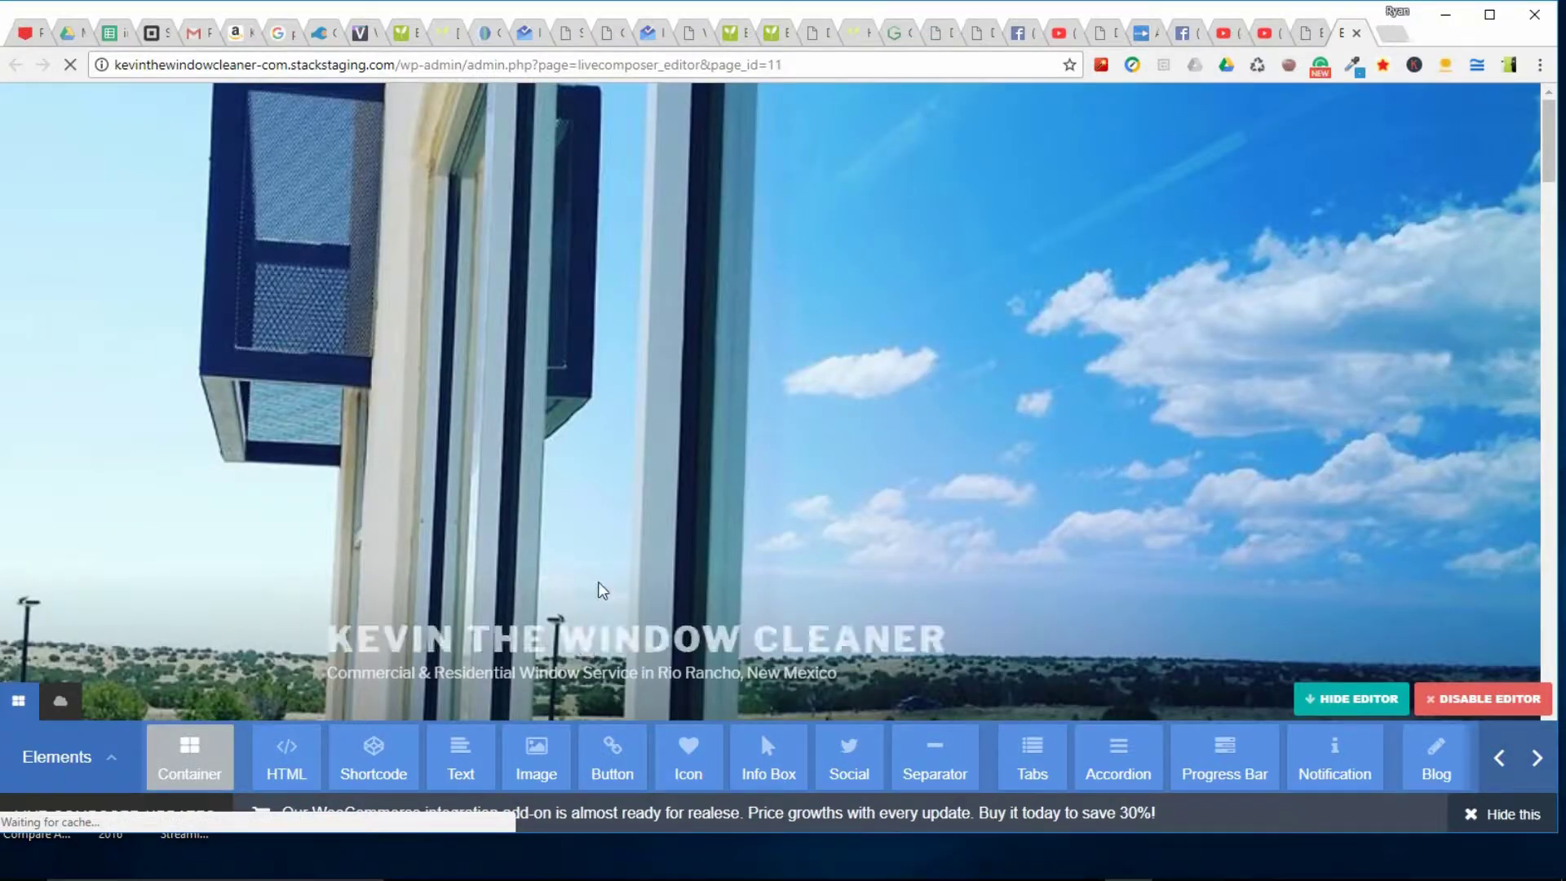
Delete the Custom Vinyl Graphics heading and all service lines under it from the Home services text, confirming the edited content
scroll(702, 419, "down", 6)
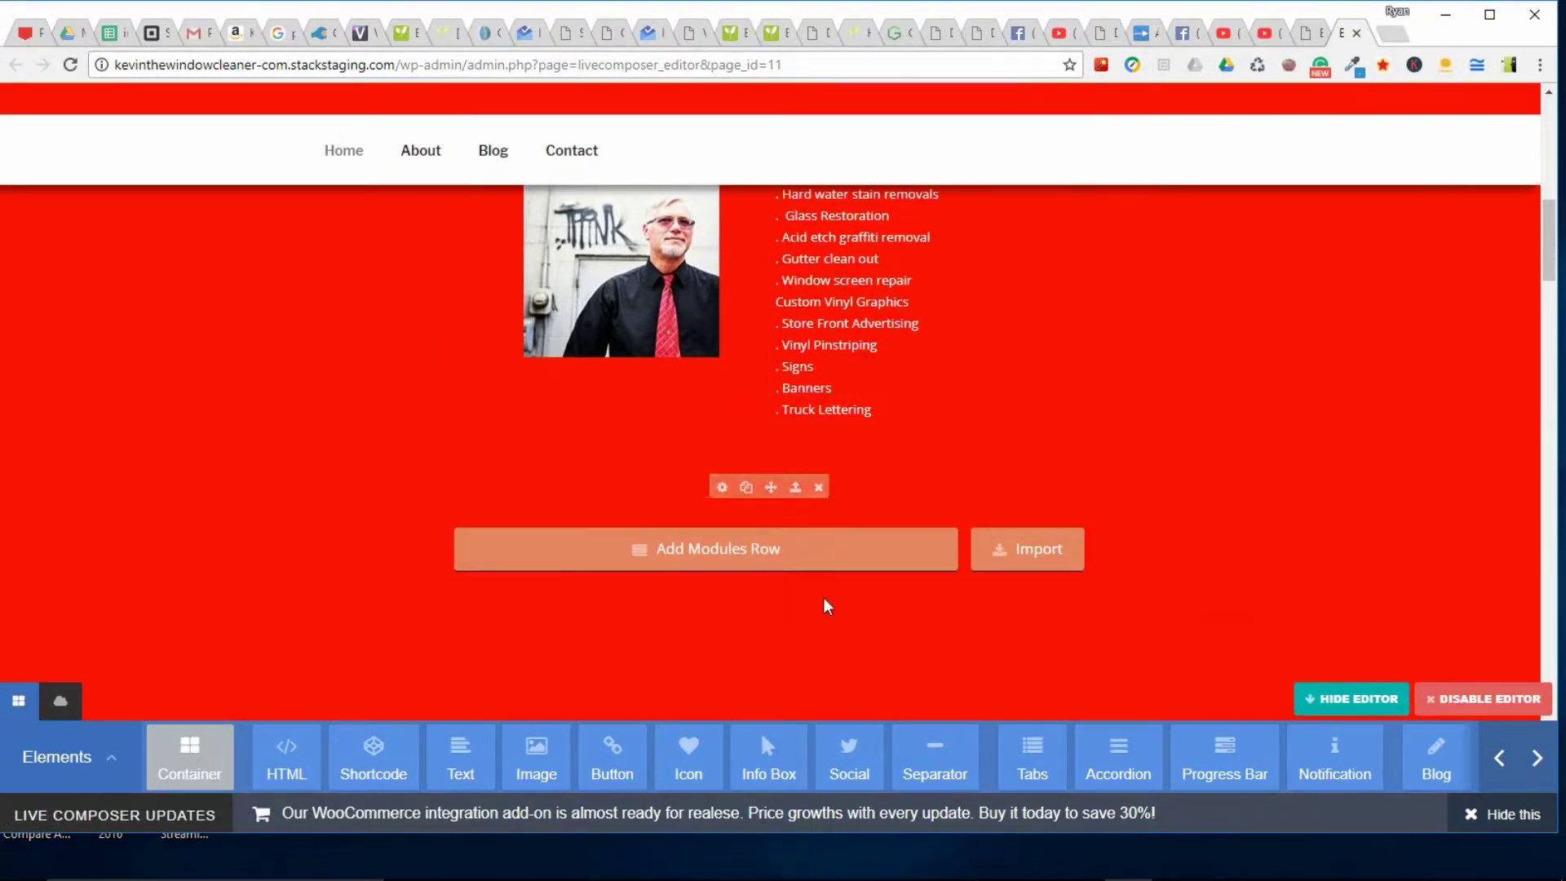
scroll(824, 605, "down", 2)
scroll(823, 605, "down", 10)
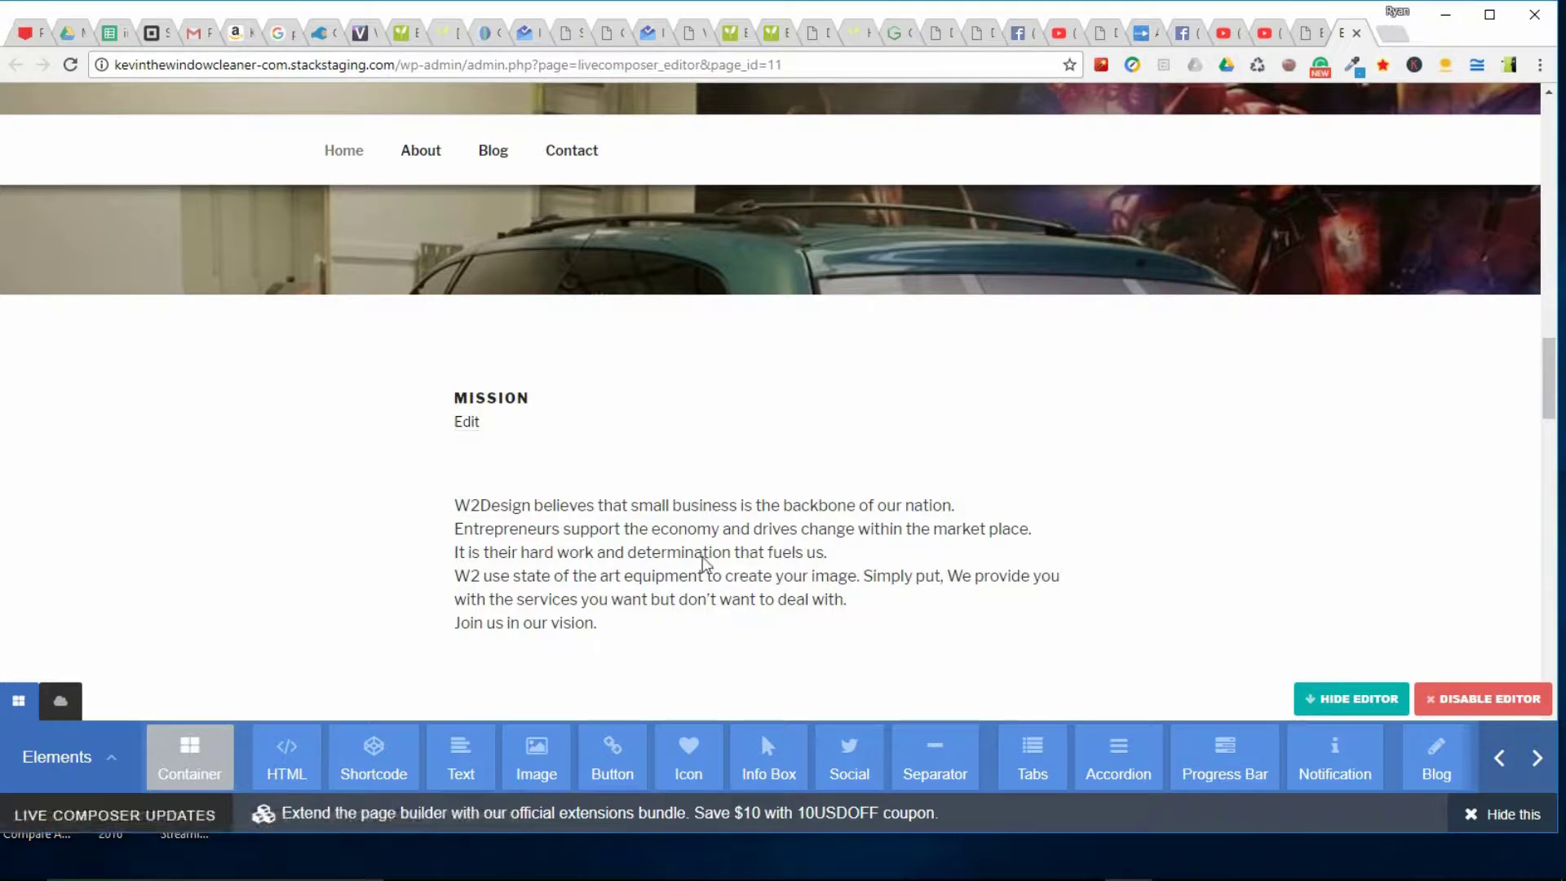
scroll(755, 605, "up", 1)
scroll(755, 605, "up", 11)
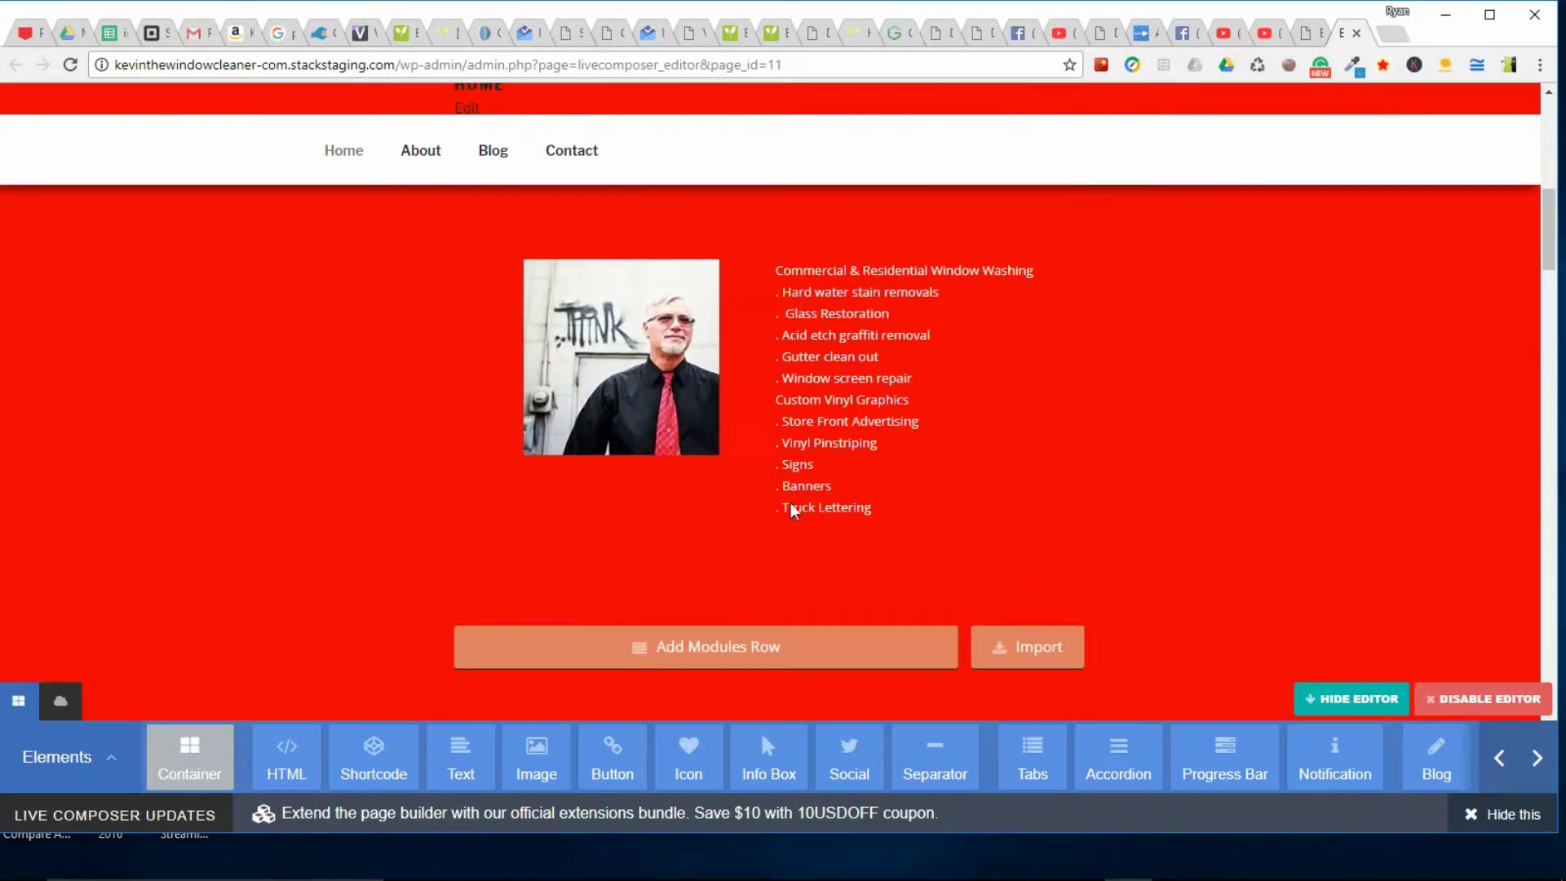
scroll(620, 367, "up", 3)
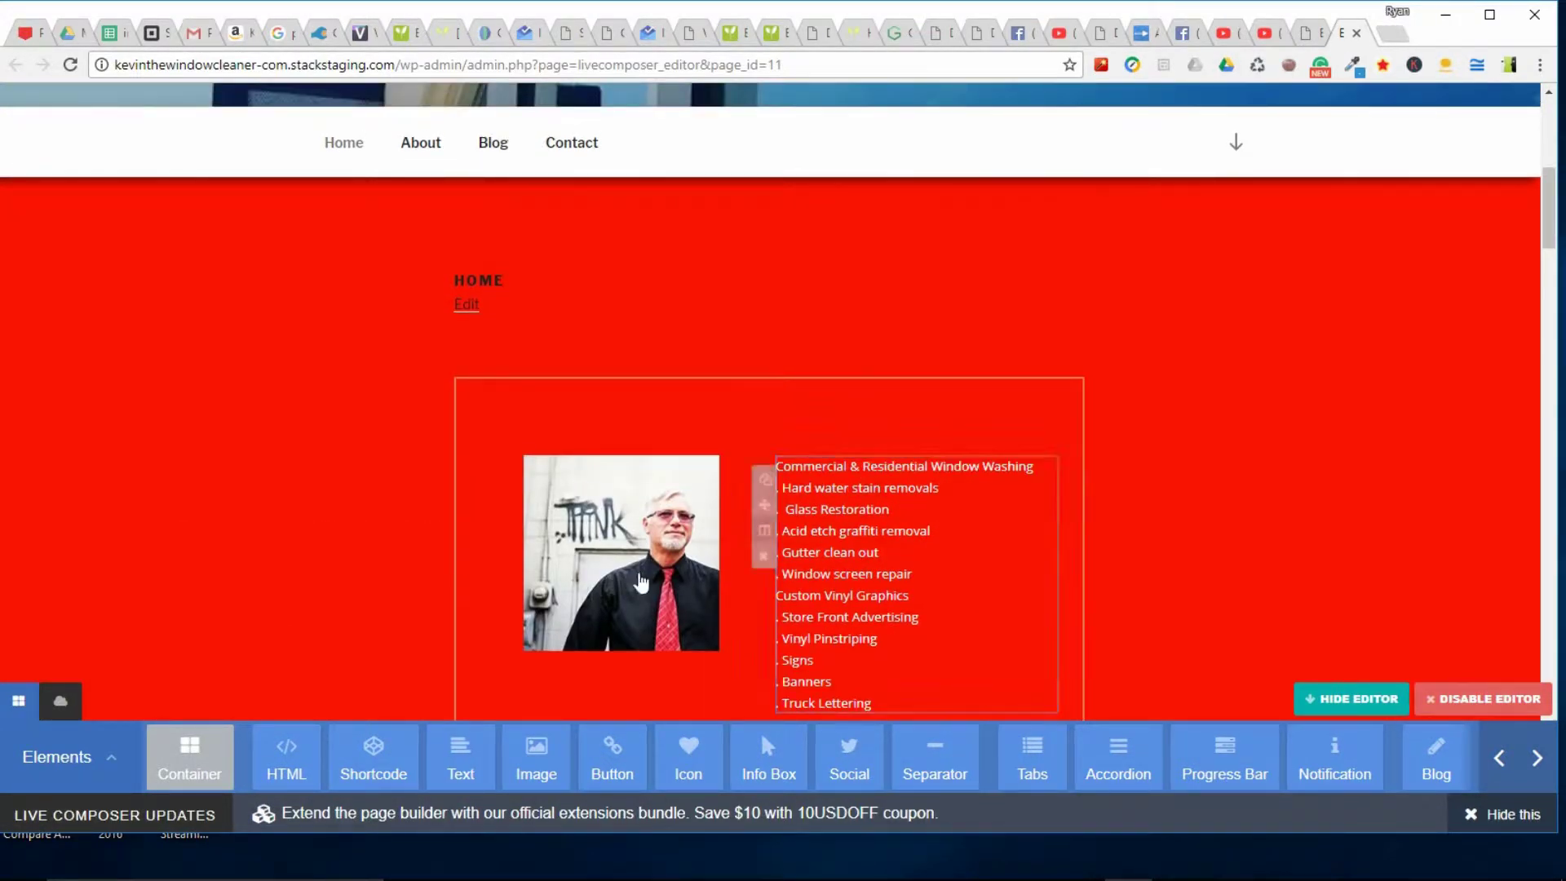
mouse_move(1029, 471)
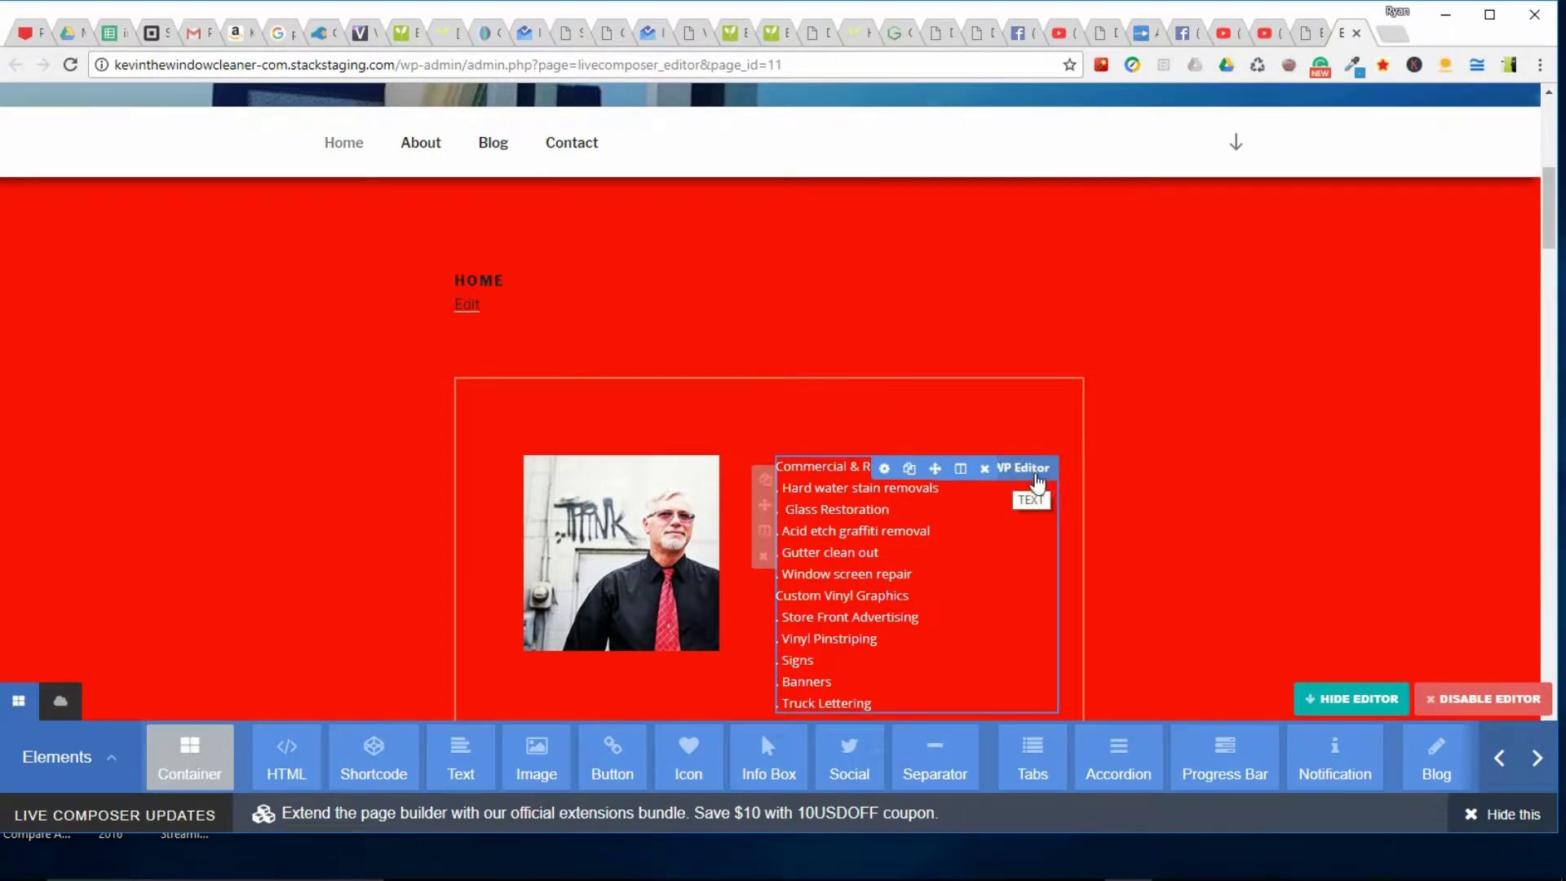
left_click(1035, 476)
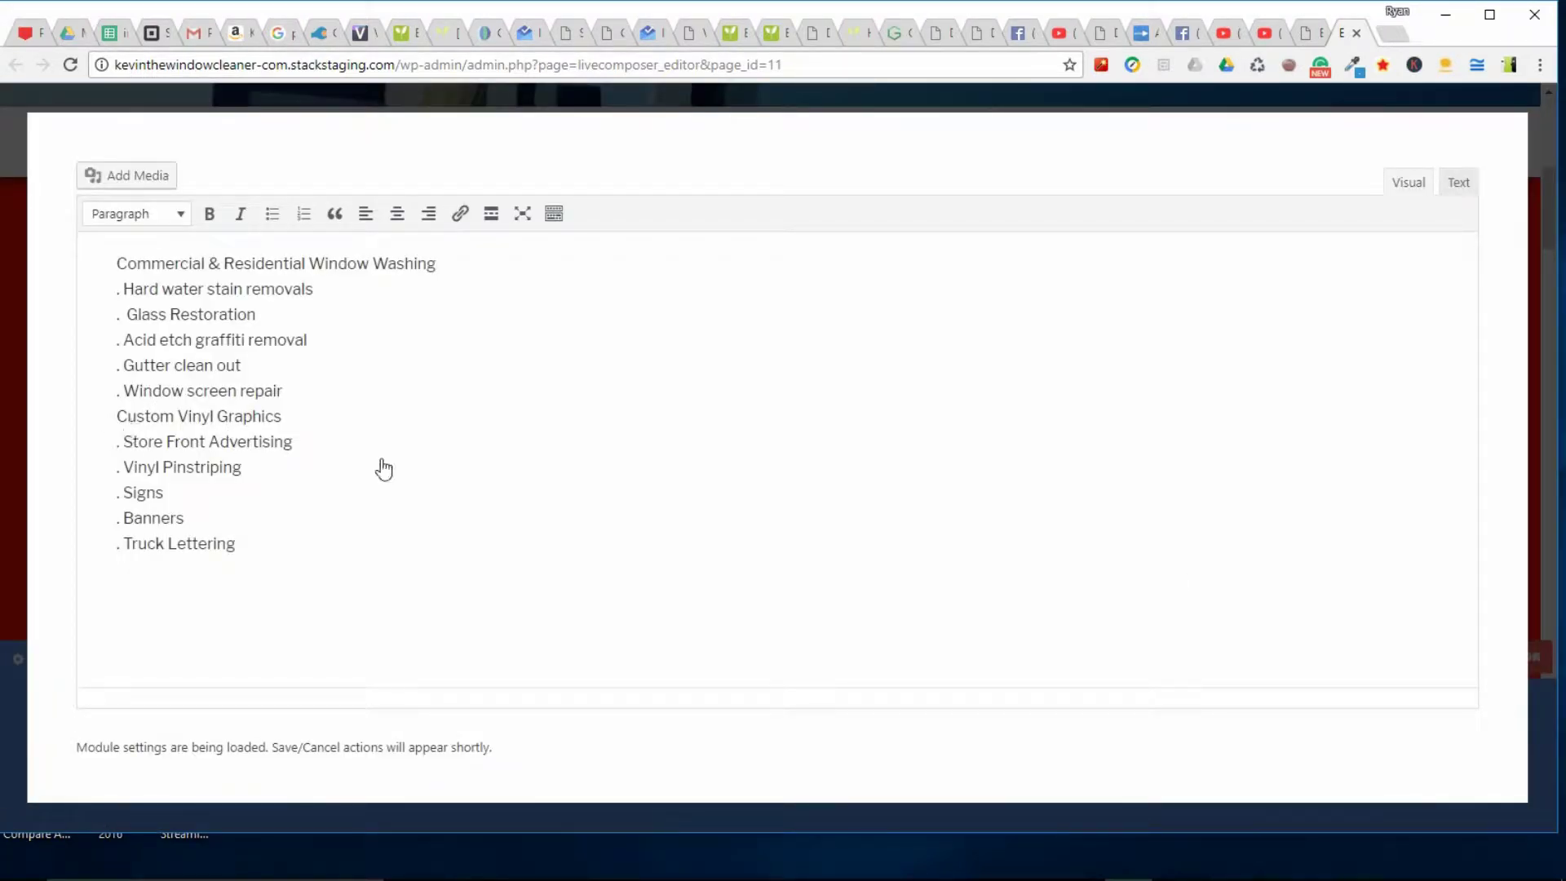
left_click_drag(256, 545, 107, 422)
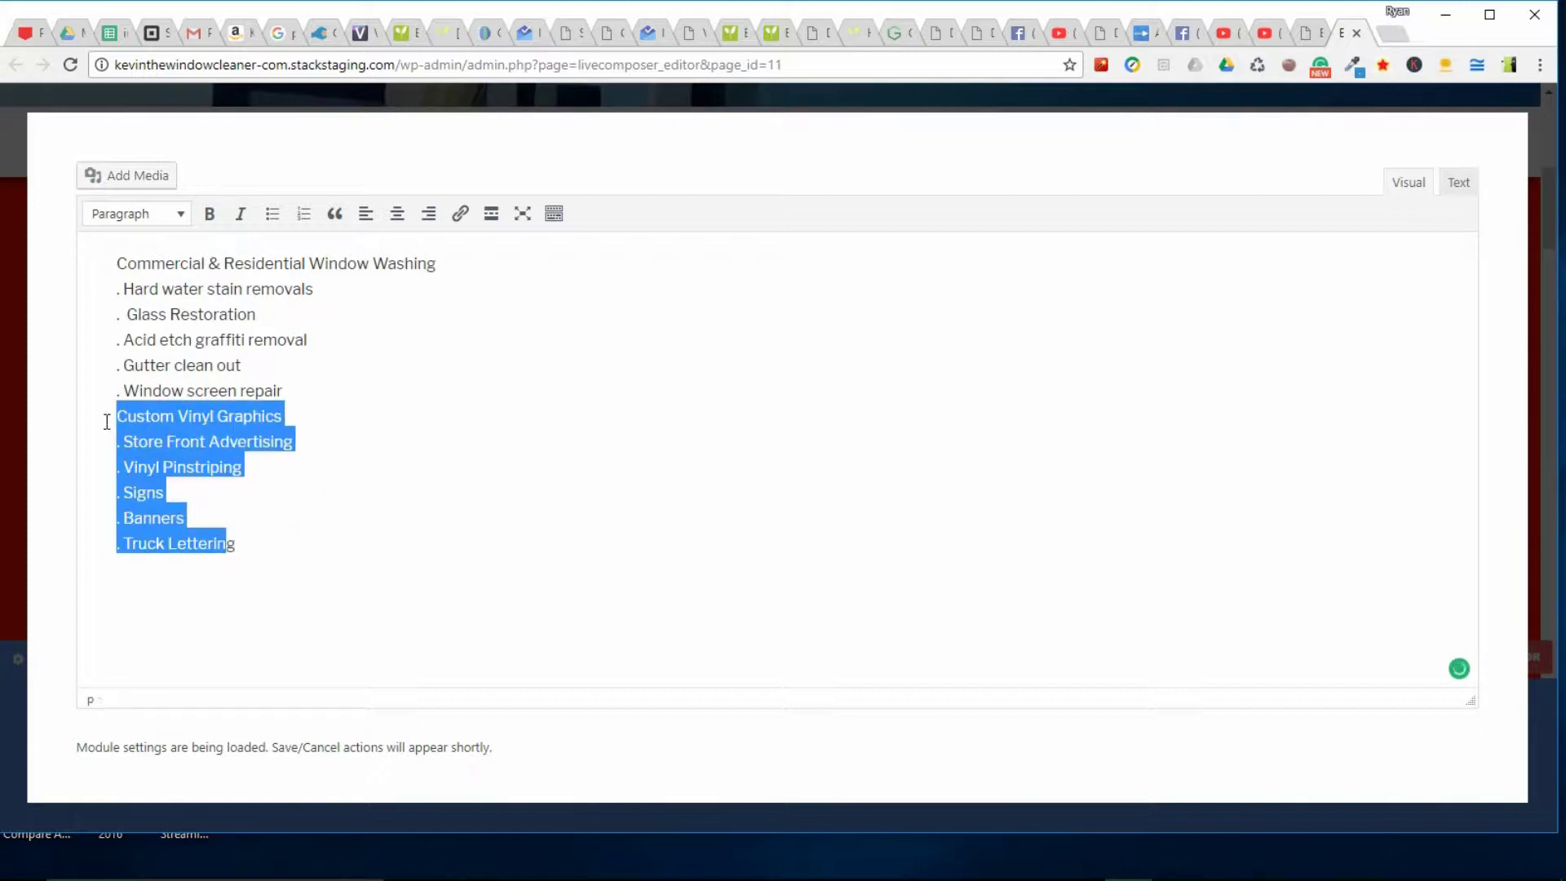
key("BackSpace")
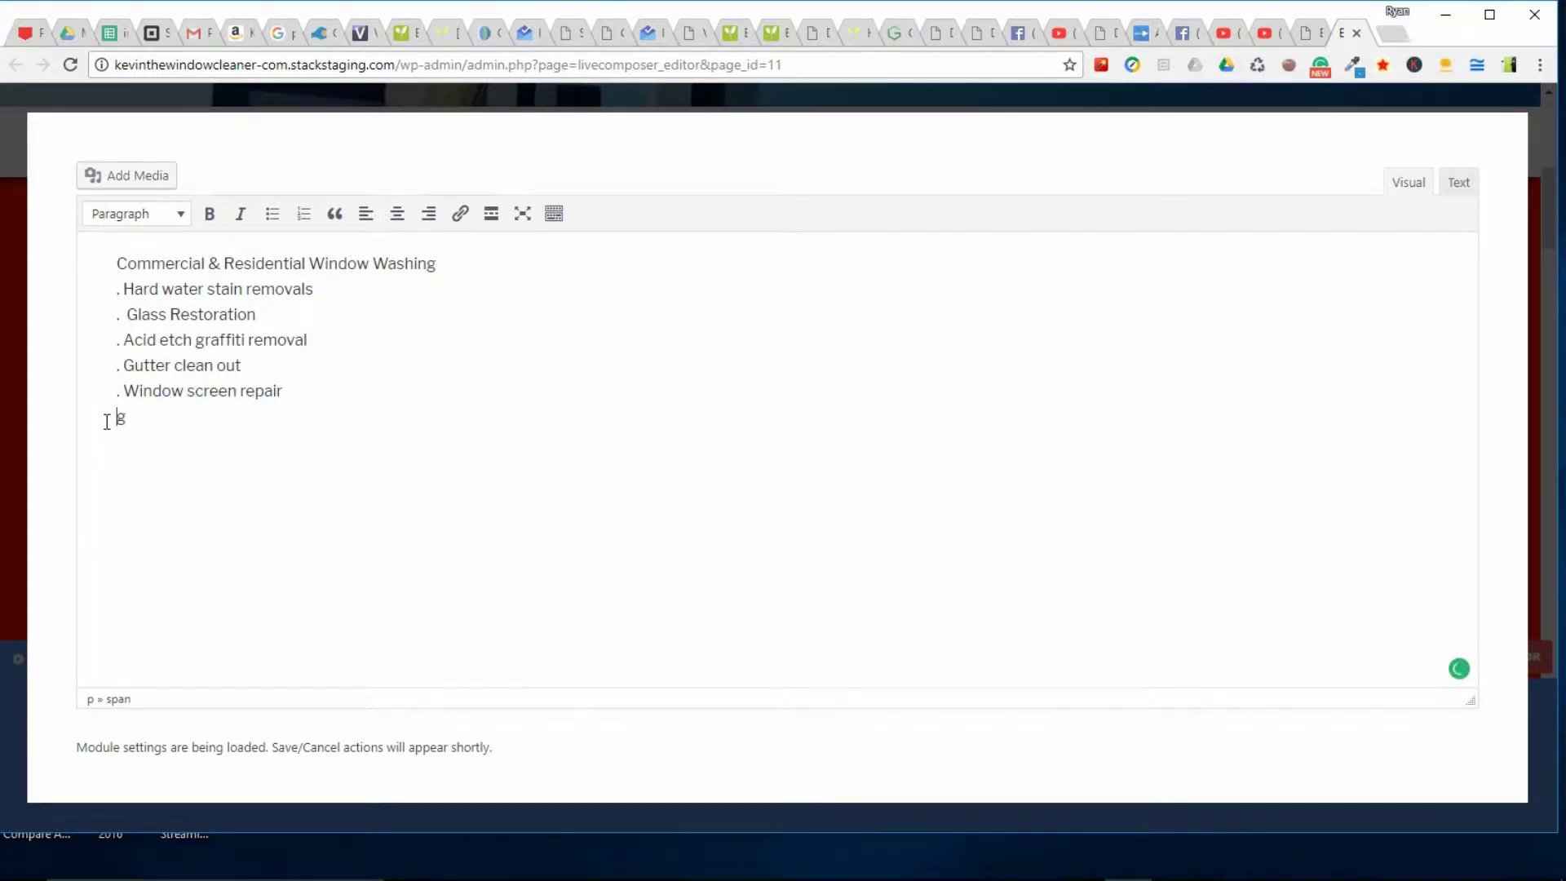
left_click(174, 421)
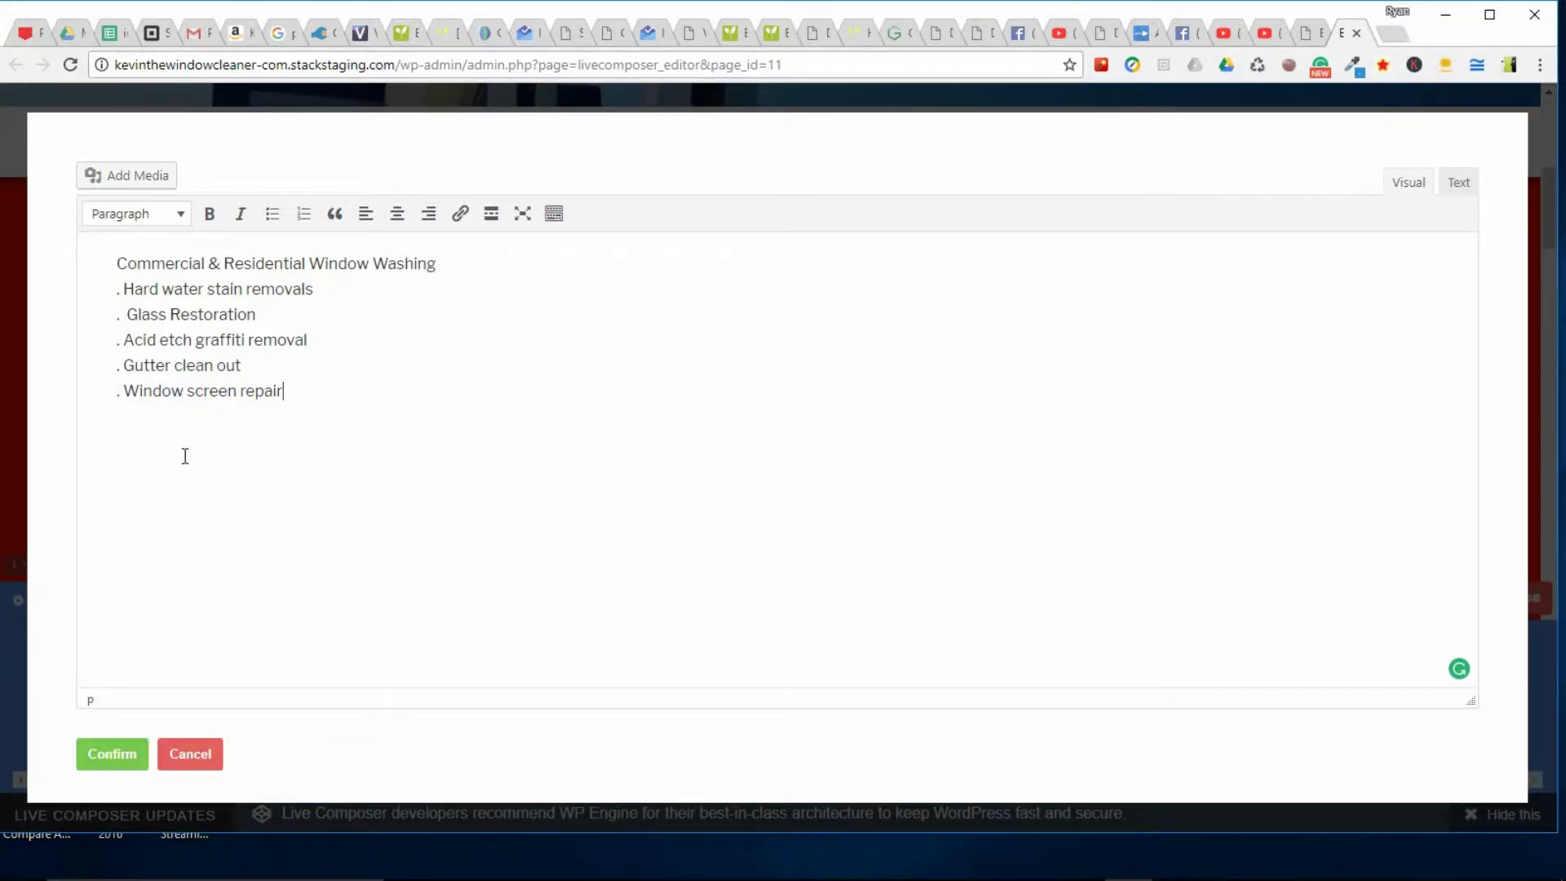
left_click(109, 751)
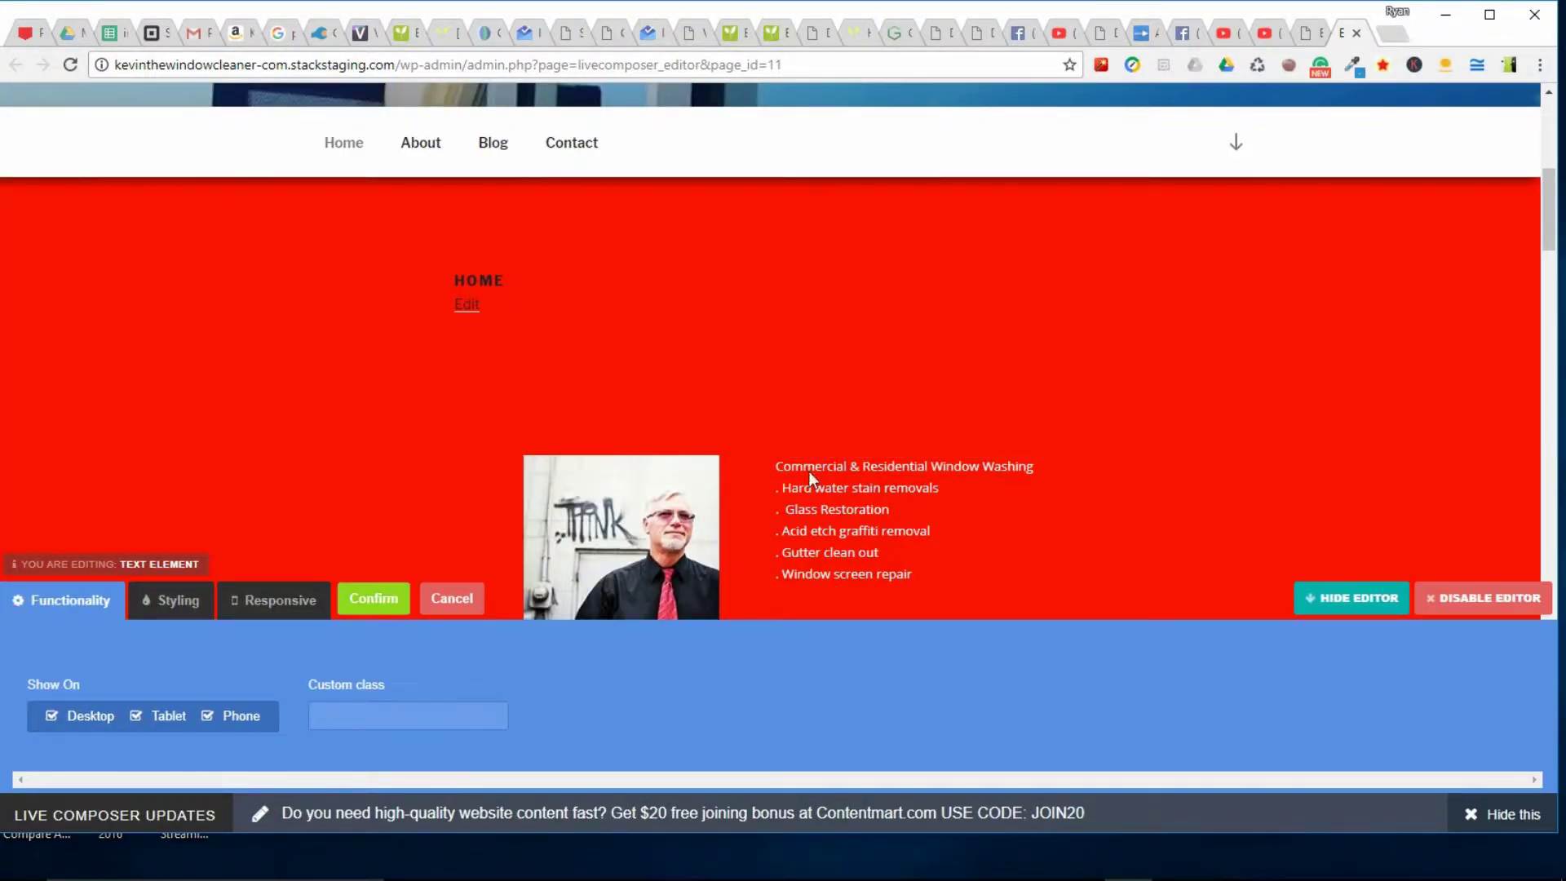
Make the "Commercial & Residential Window Washing" line bold in the services text and confirm the content
left_click(1020, 470)
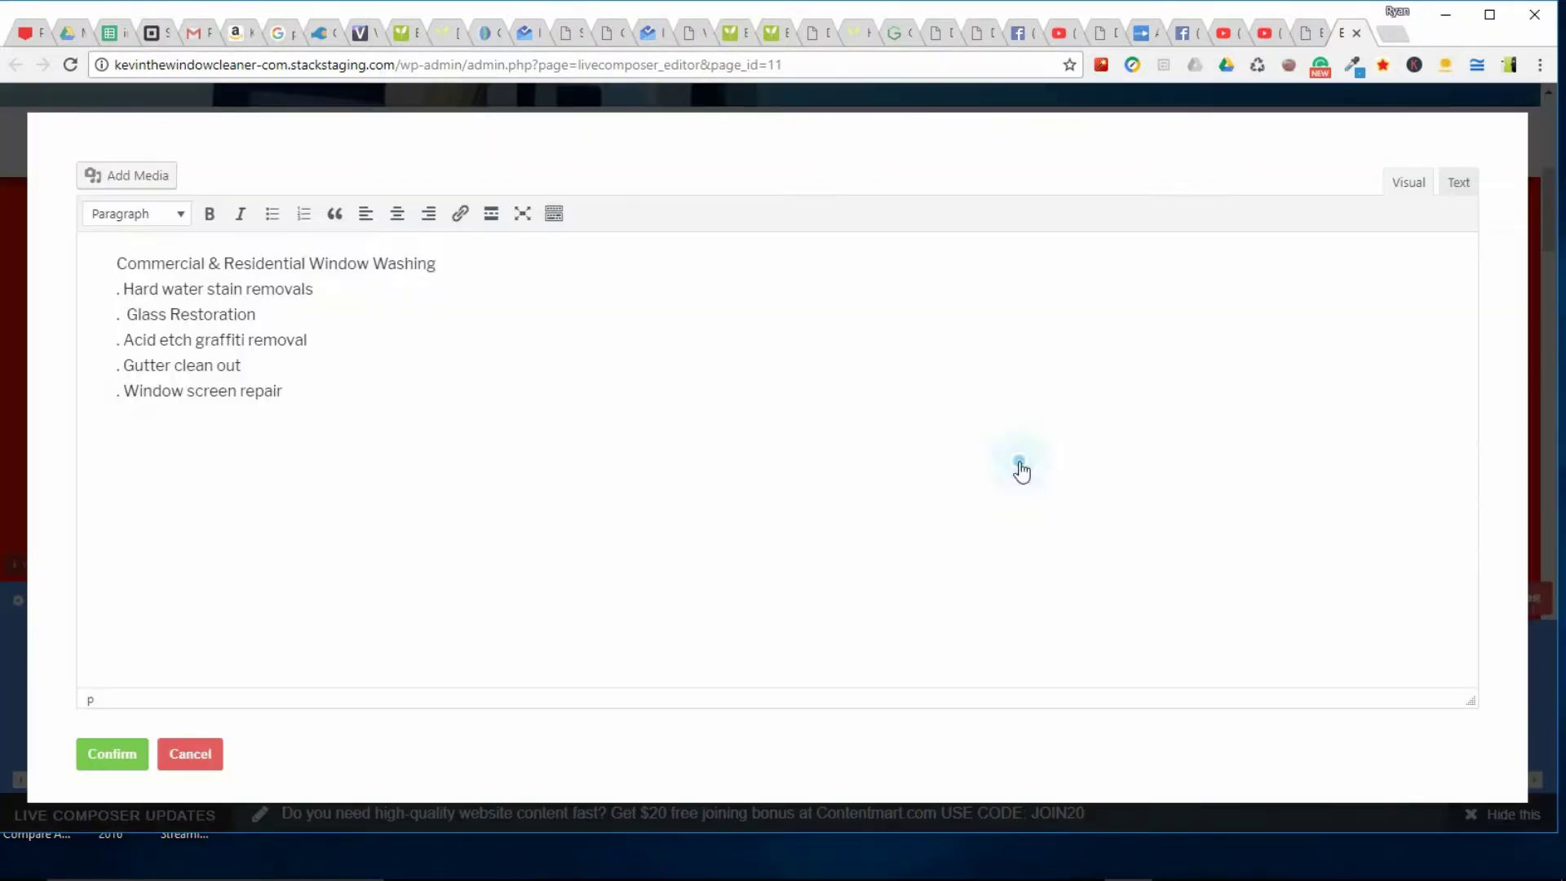
triple_click(430, 263)
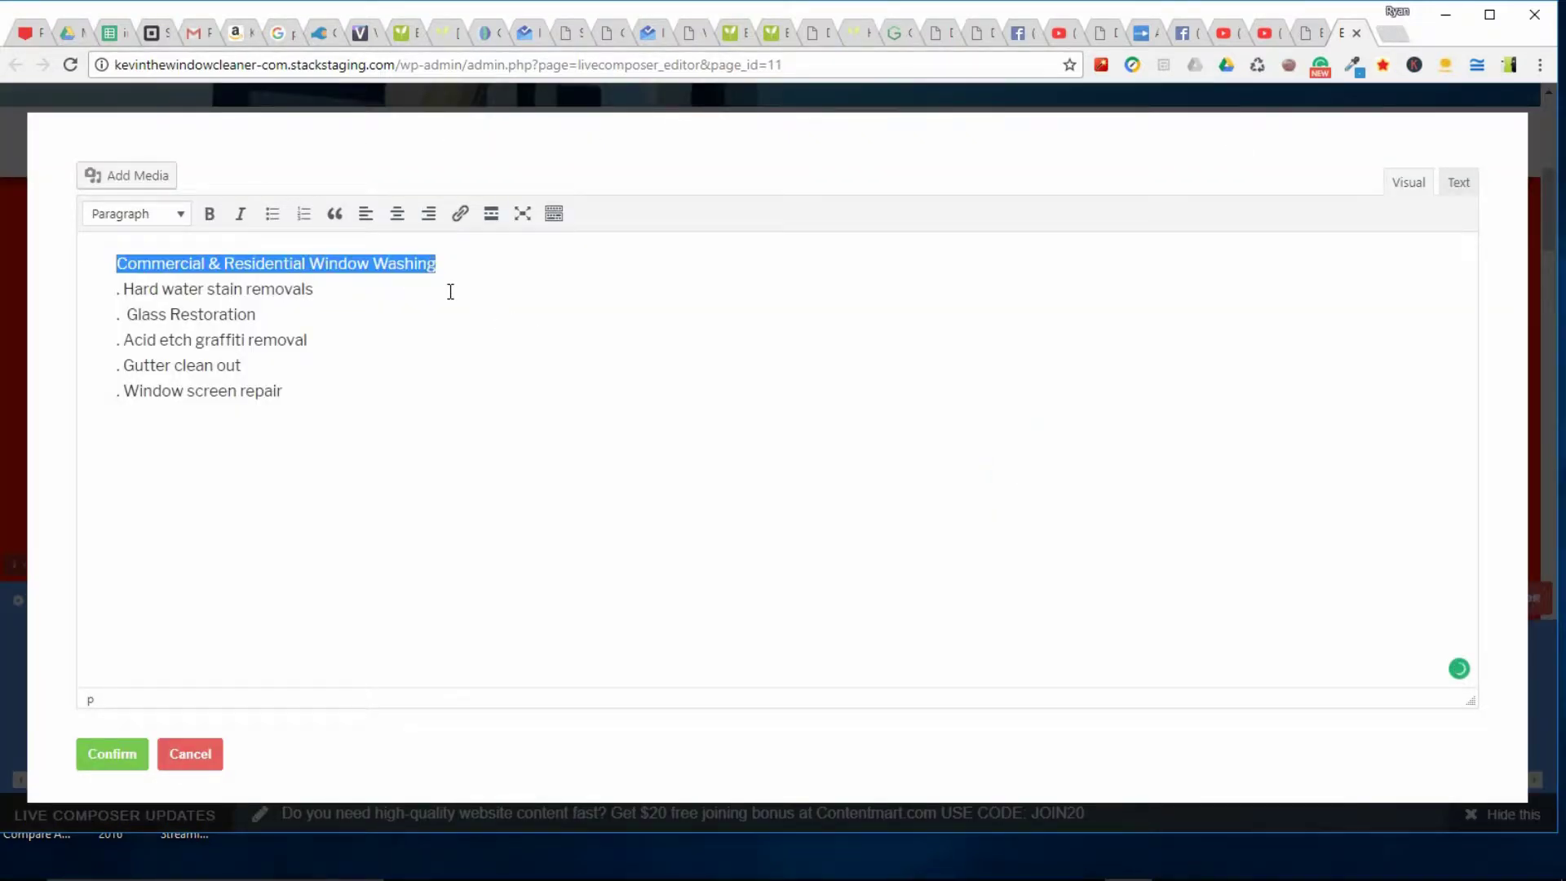
key("ctrl+b")
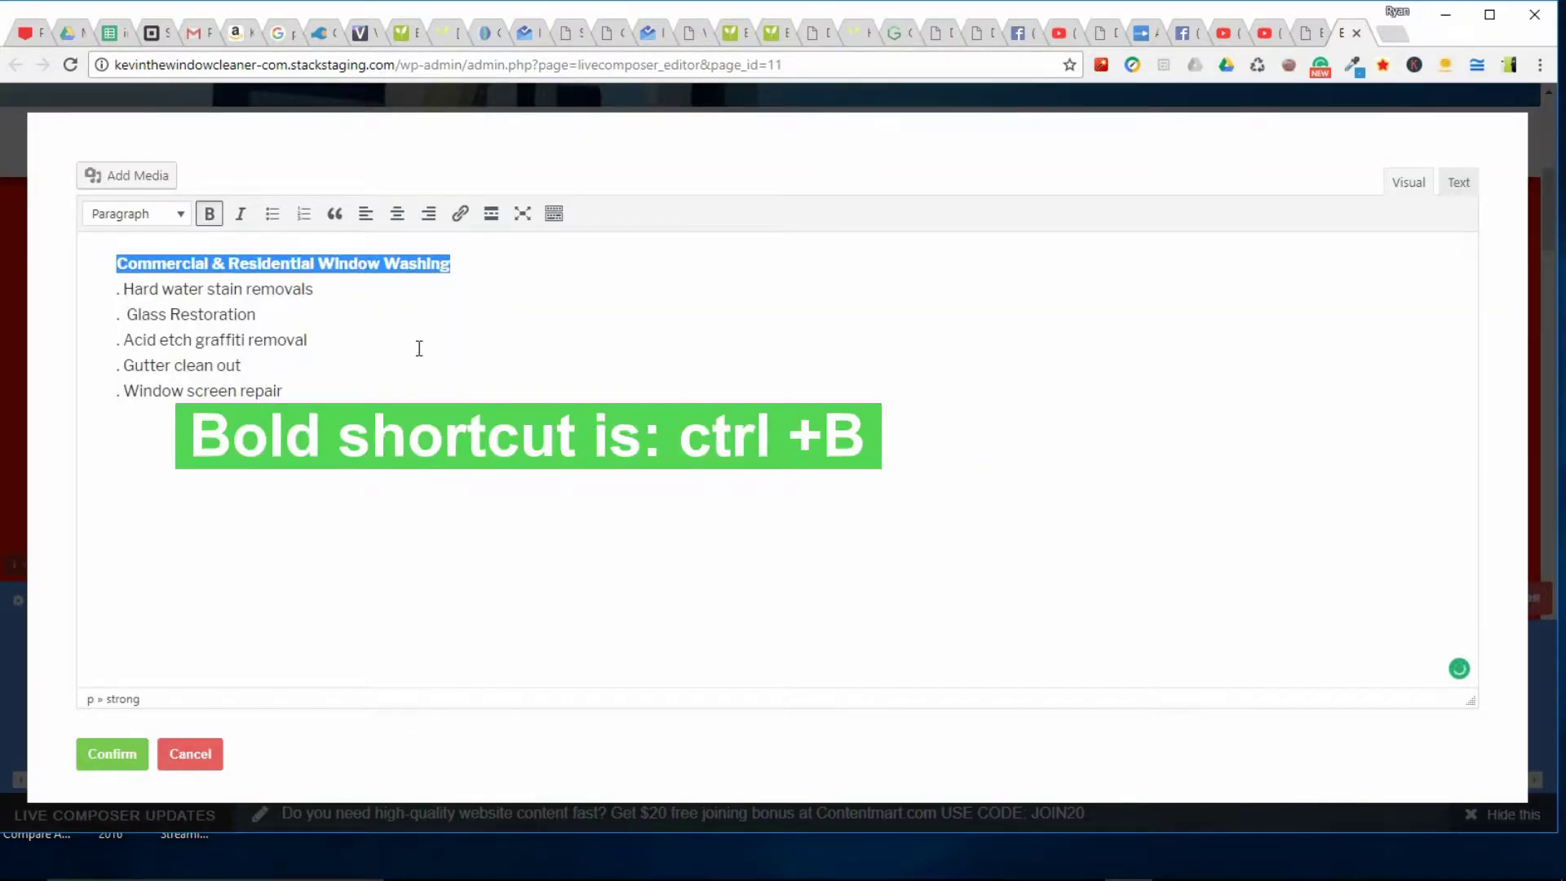
left_click(111, 752)
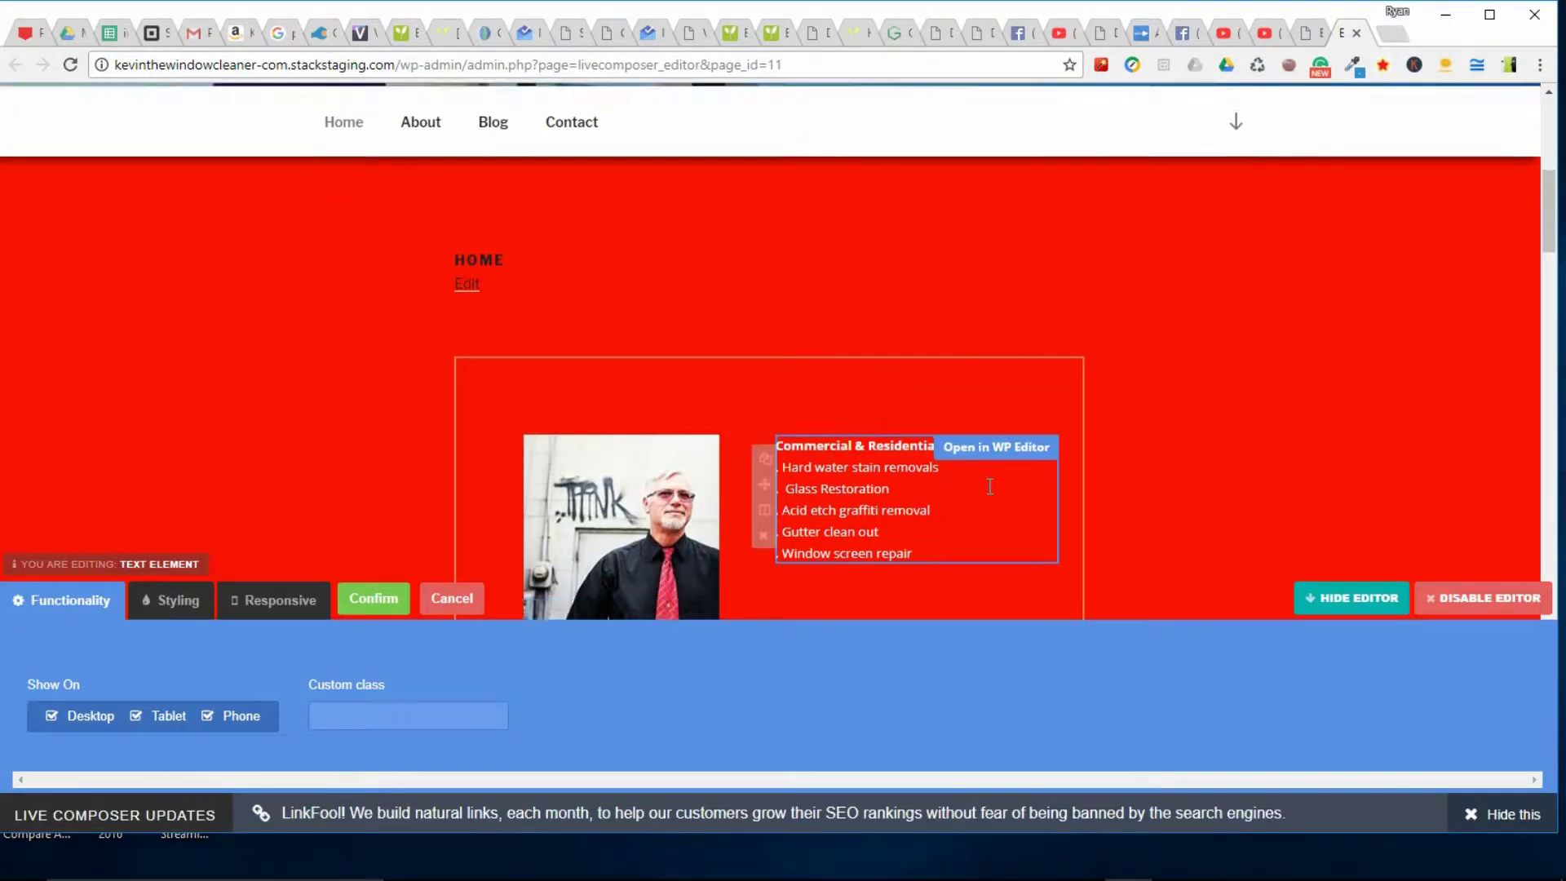
Confirm the text element's edits and publish the Home page changes
scroll(1162, 449, "down", 3)
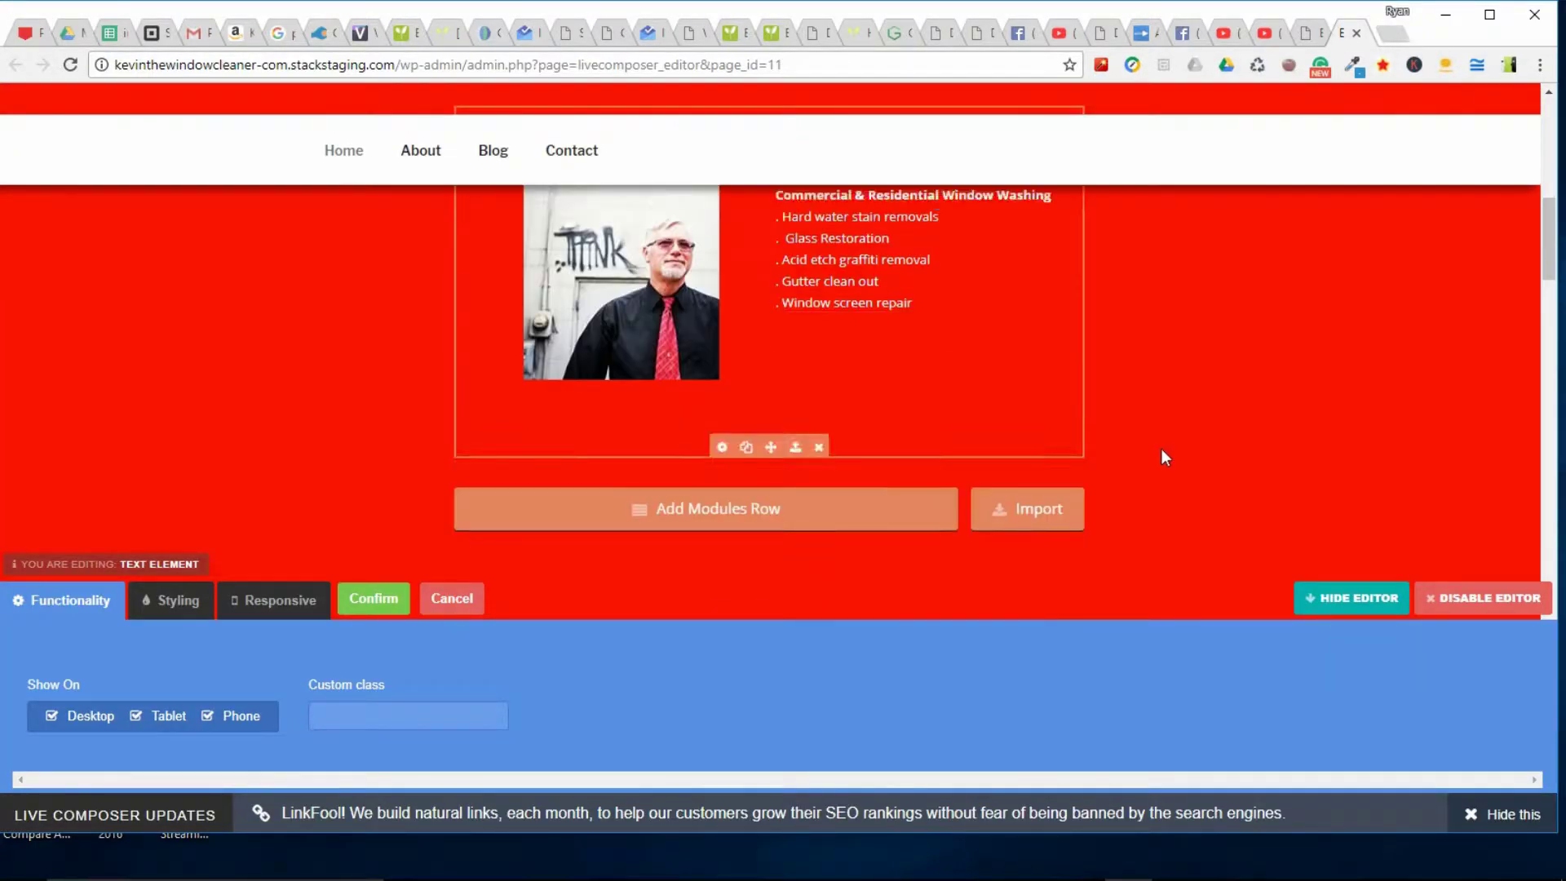
left_click(385, 606)
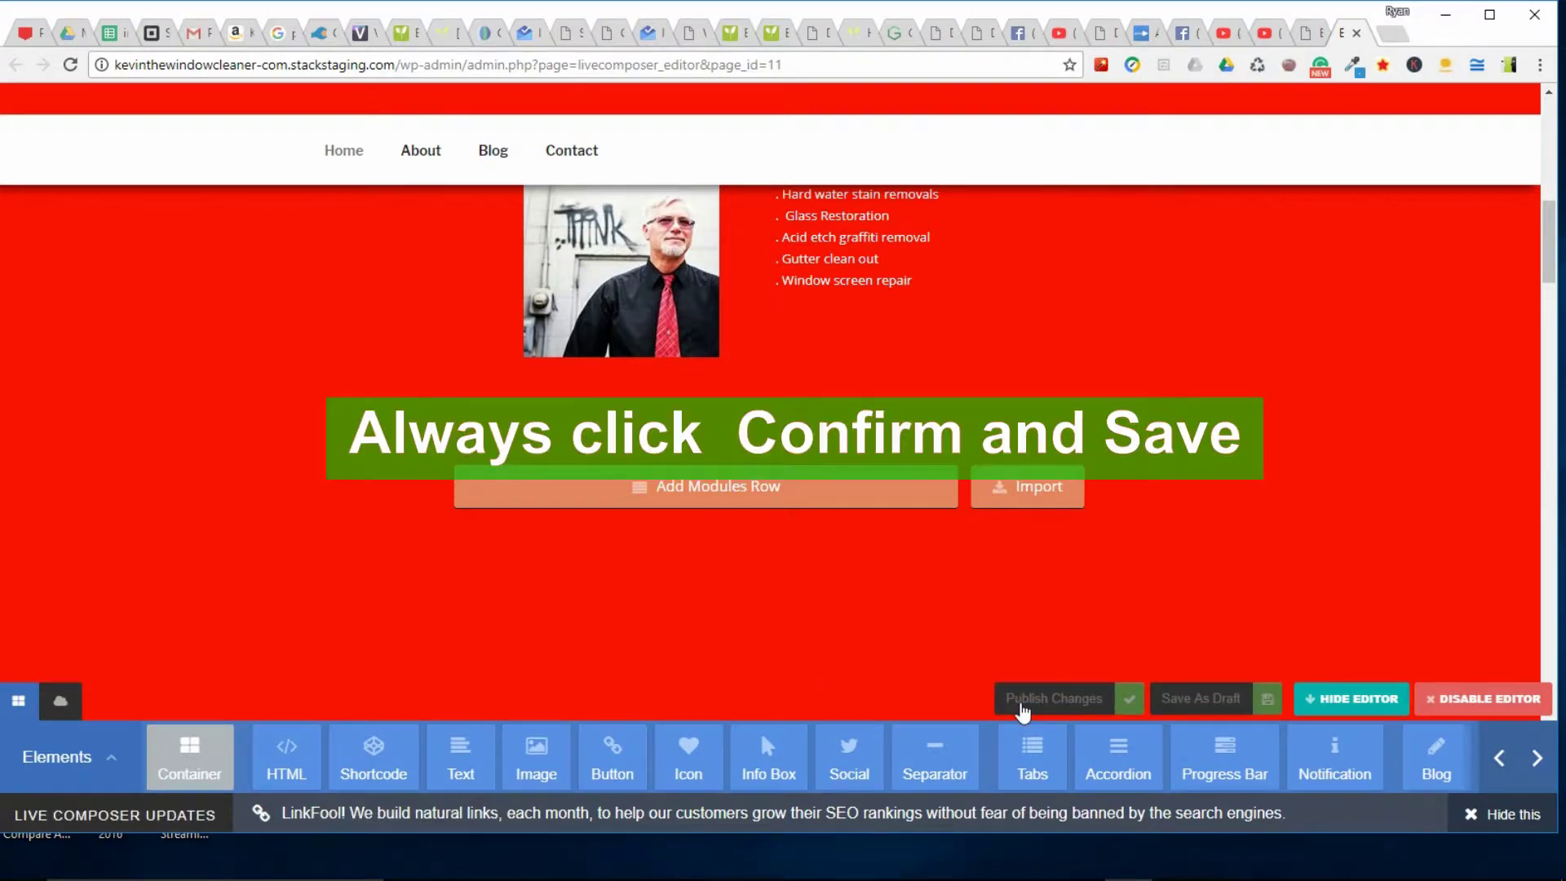
left_click(1085, 703)
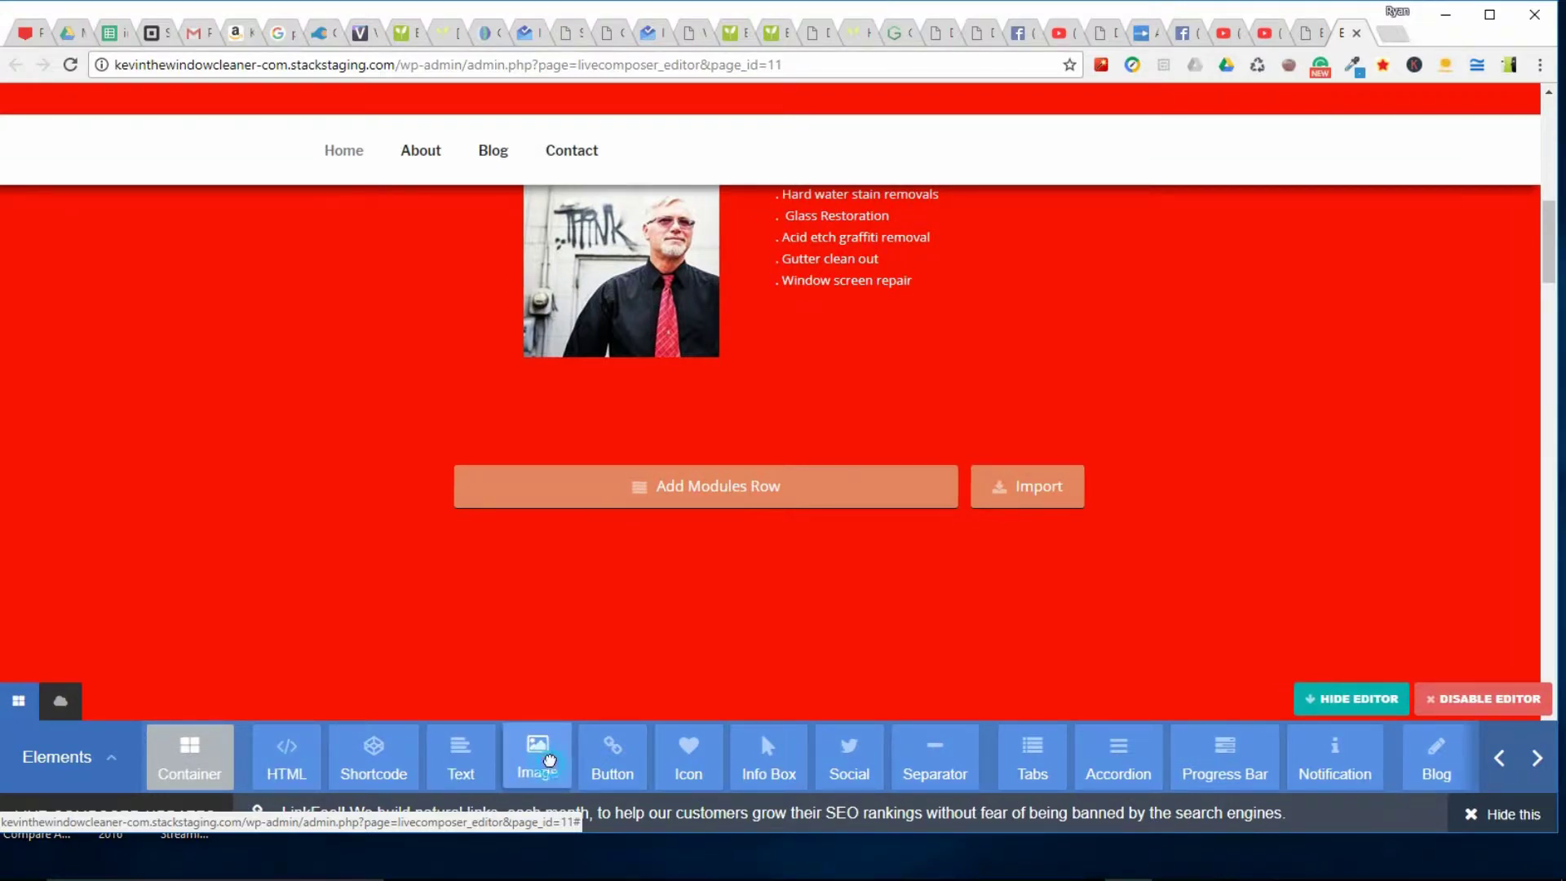
Examine the Home page layout around the services row, the area for adding modules and the van photo below
mouse_move(549, 761)
left_mouse_down()
mouse_move(631, 379)
mouse_move(617, 359)
mouse_move(629, 367)
mouse_move(588, 767)
mouse_move(546, 760)
left_mouse_up()
scroll(543, 759, "down", 2)
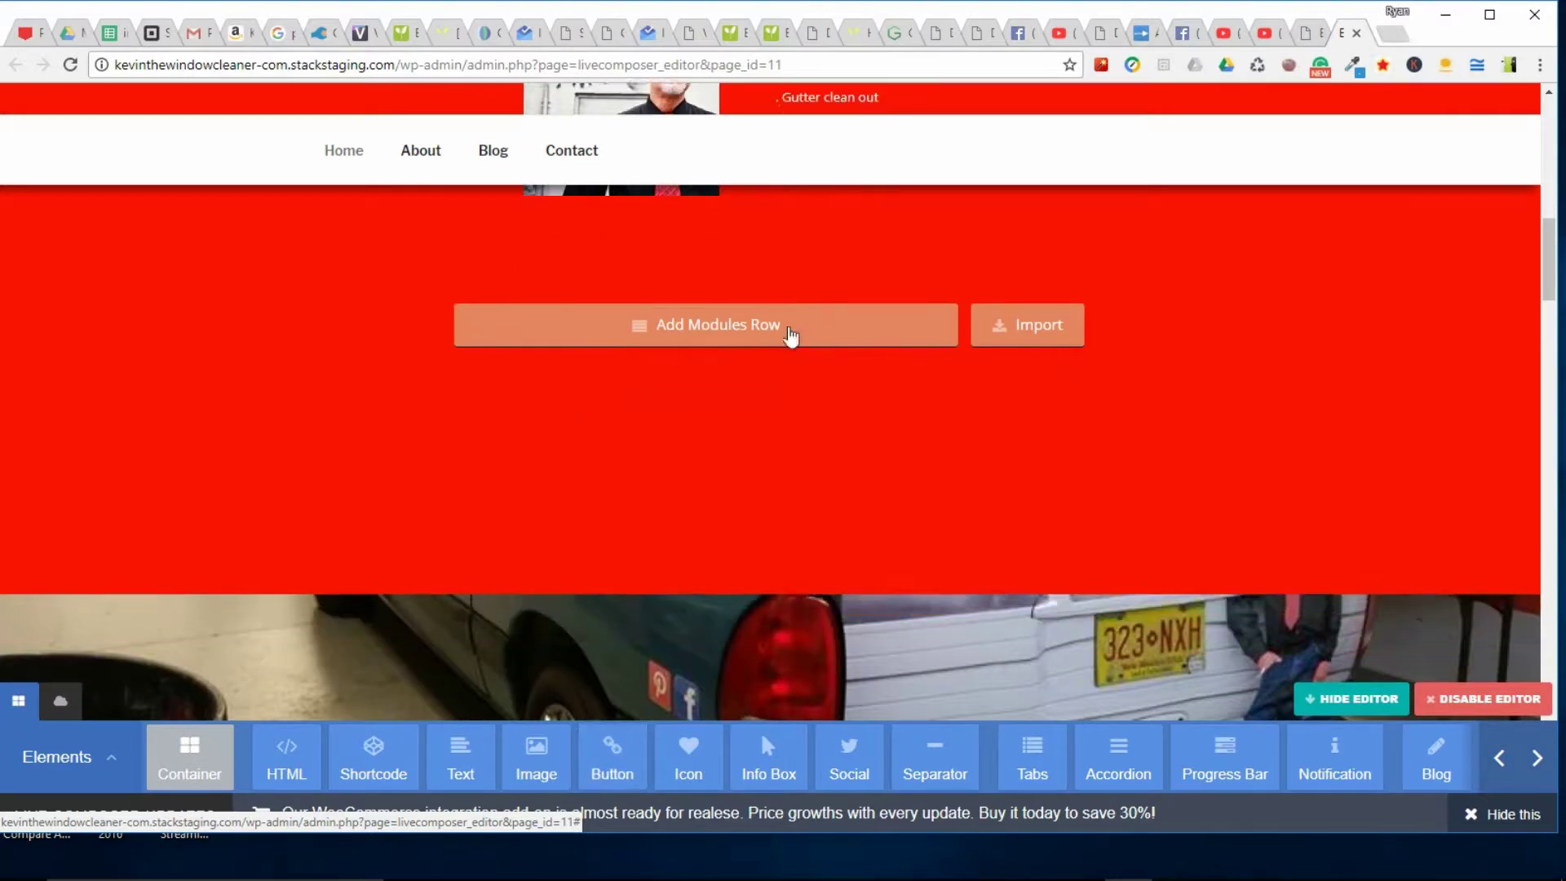
scroll(788, 335, "down", 1)
scroll(716, 458, "down", 1)
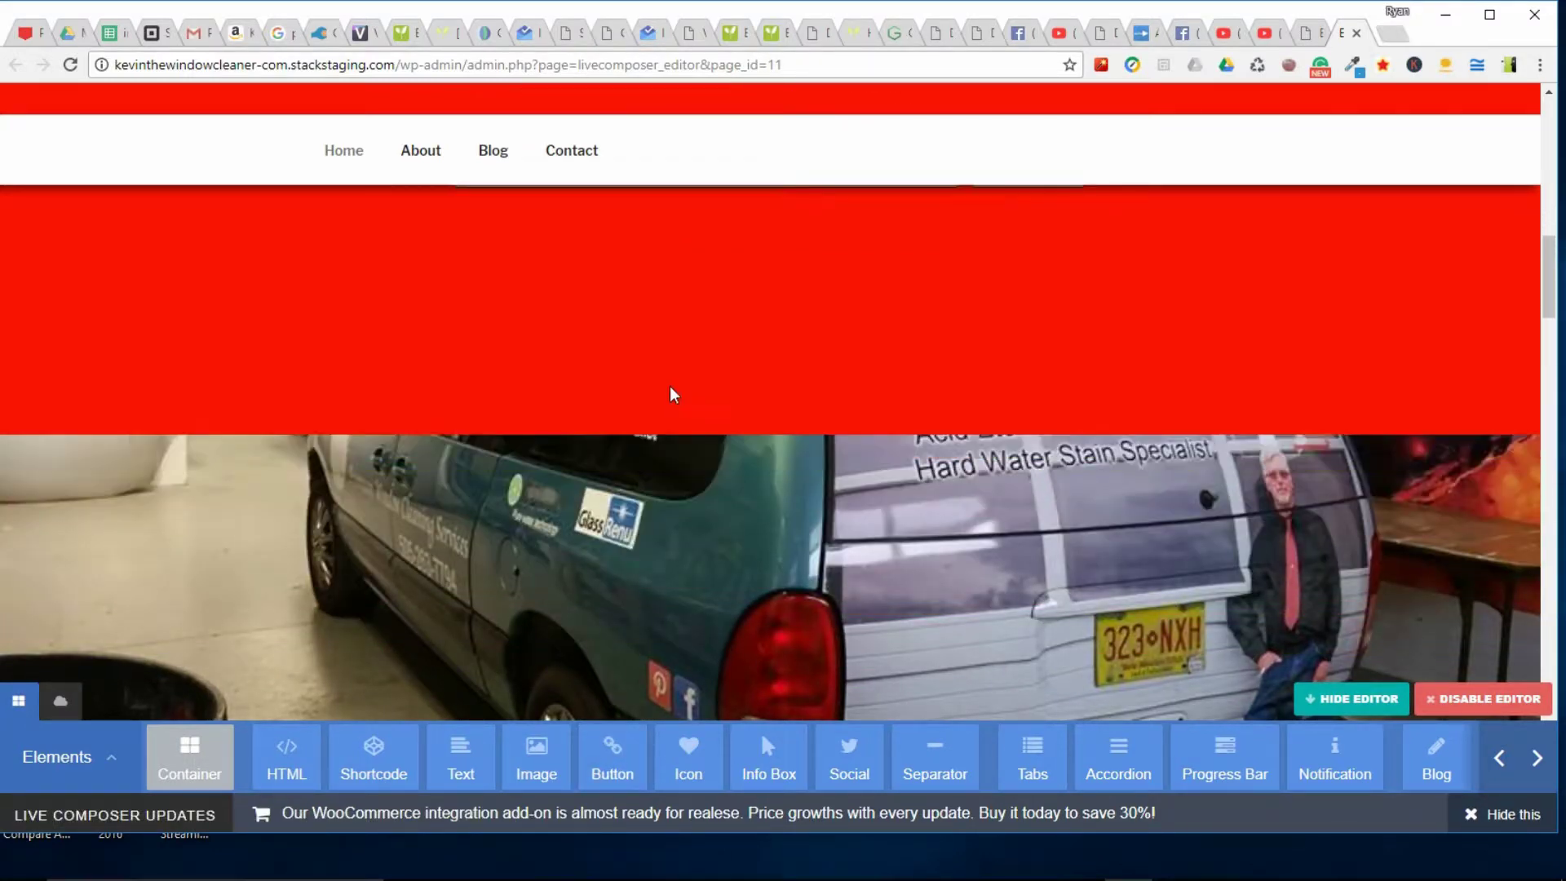
scroll(673, 395, "down", 3)
scroll(677, 497, "up", 3)
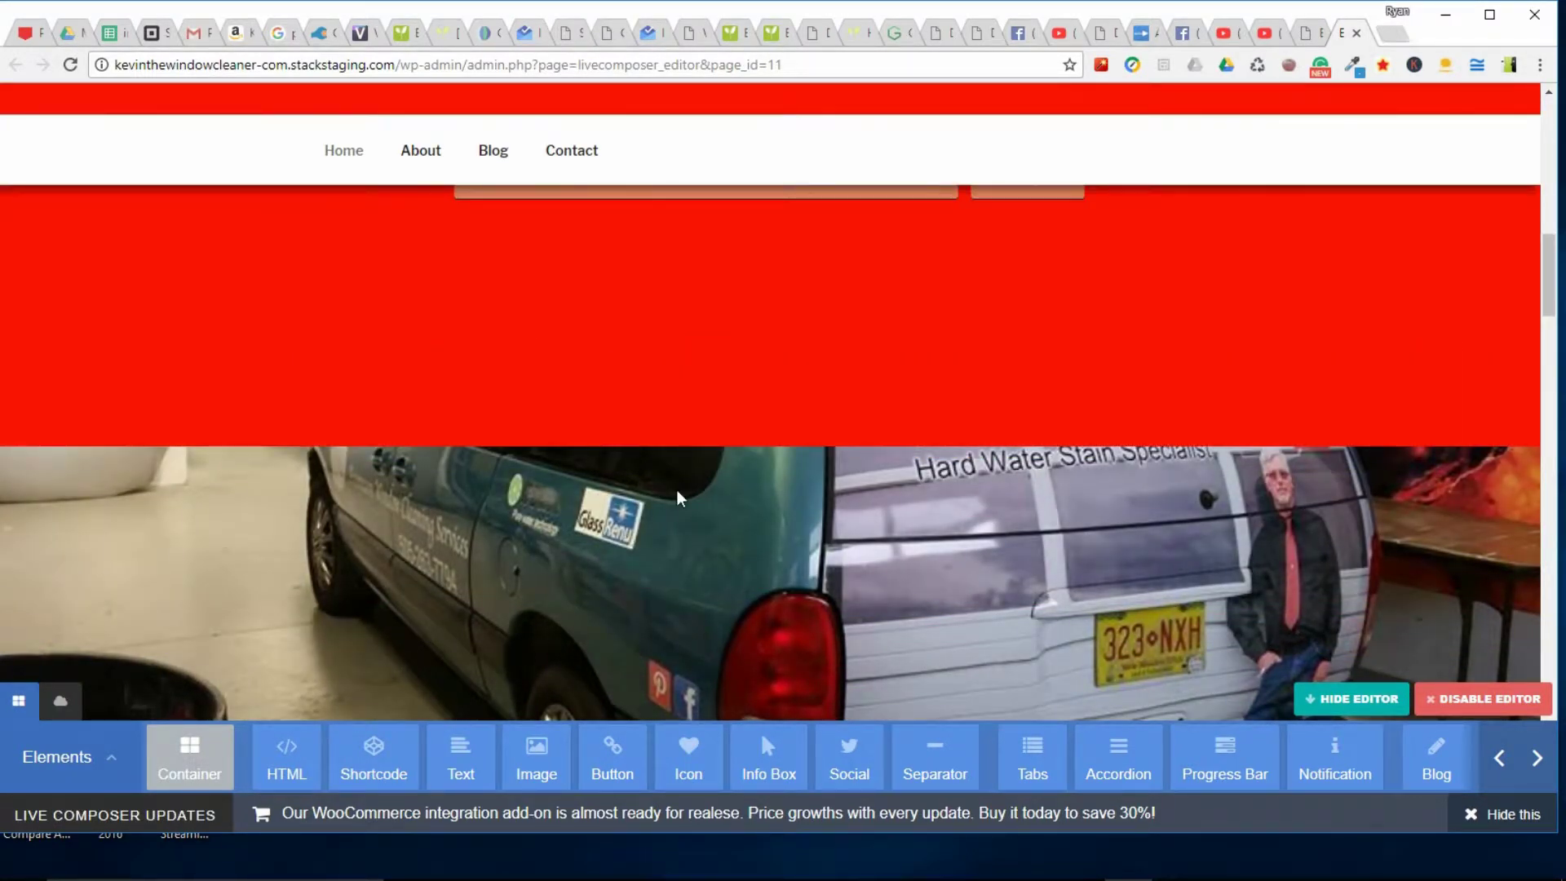
scroll(675, 493, "up", 8)
scroll(674, 492, "down", 2)
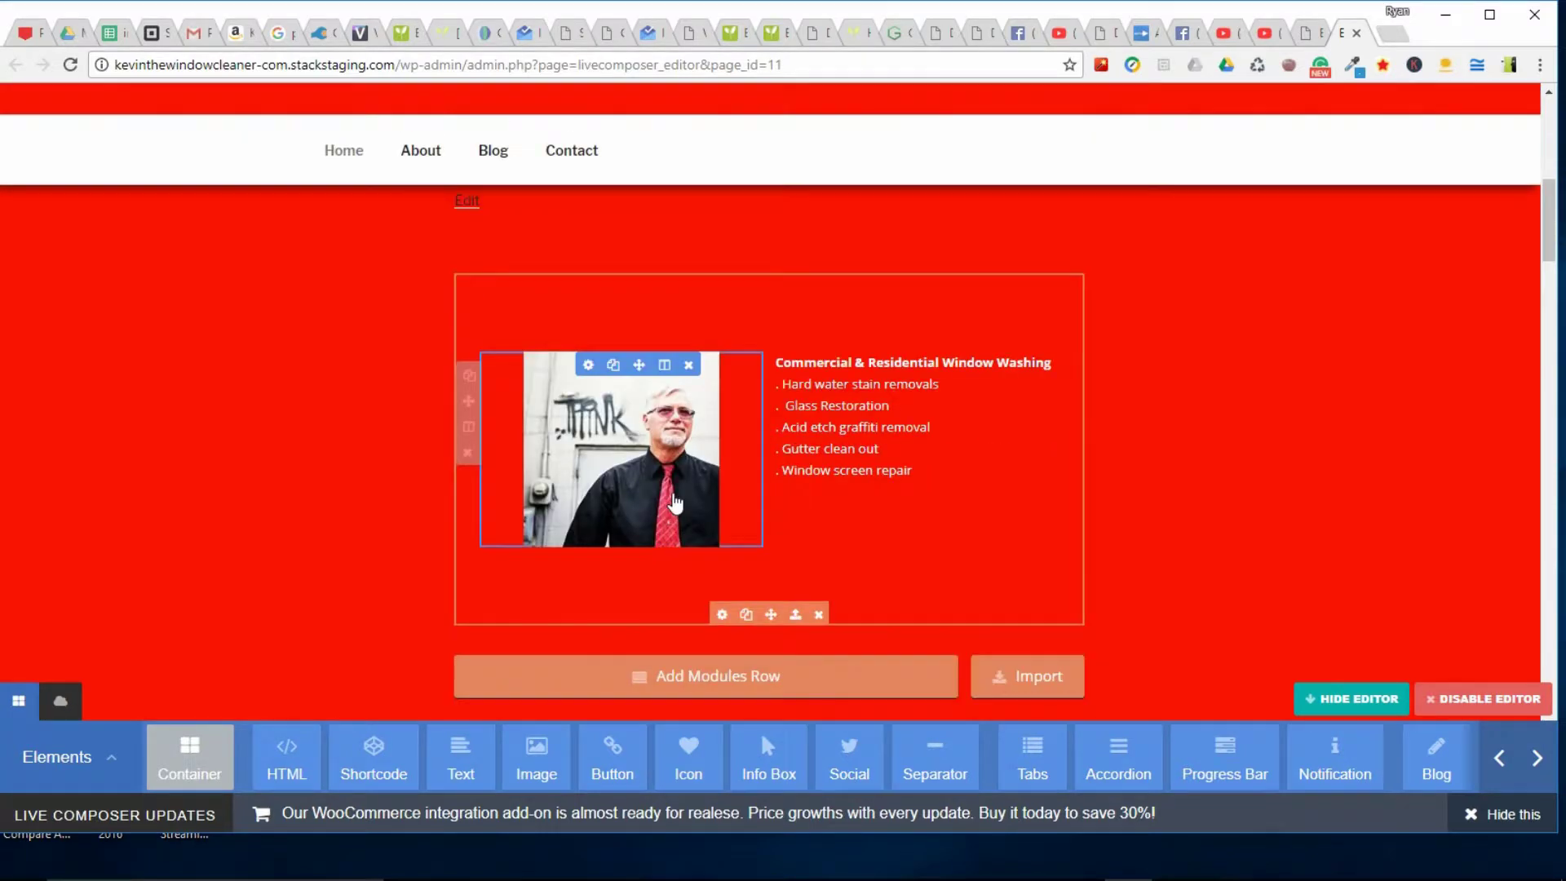
scroll(673, 495, "down", 1)
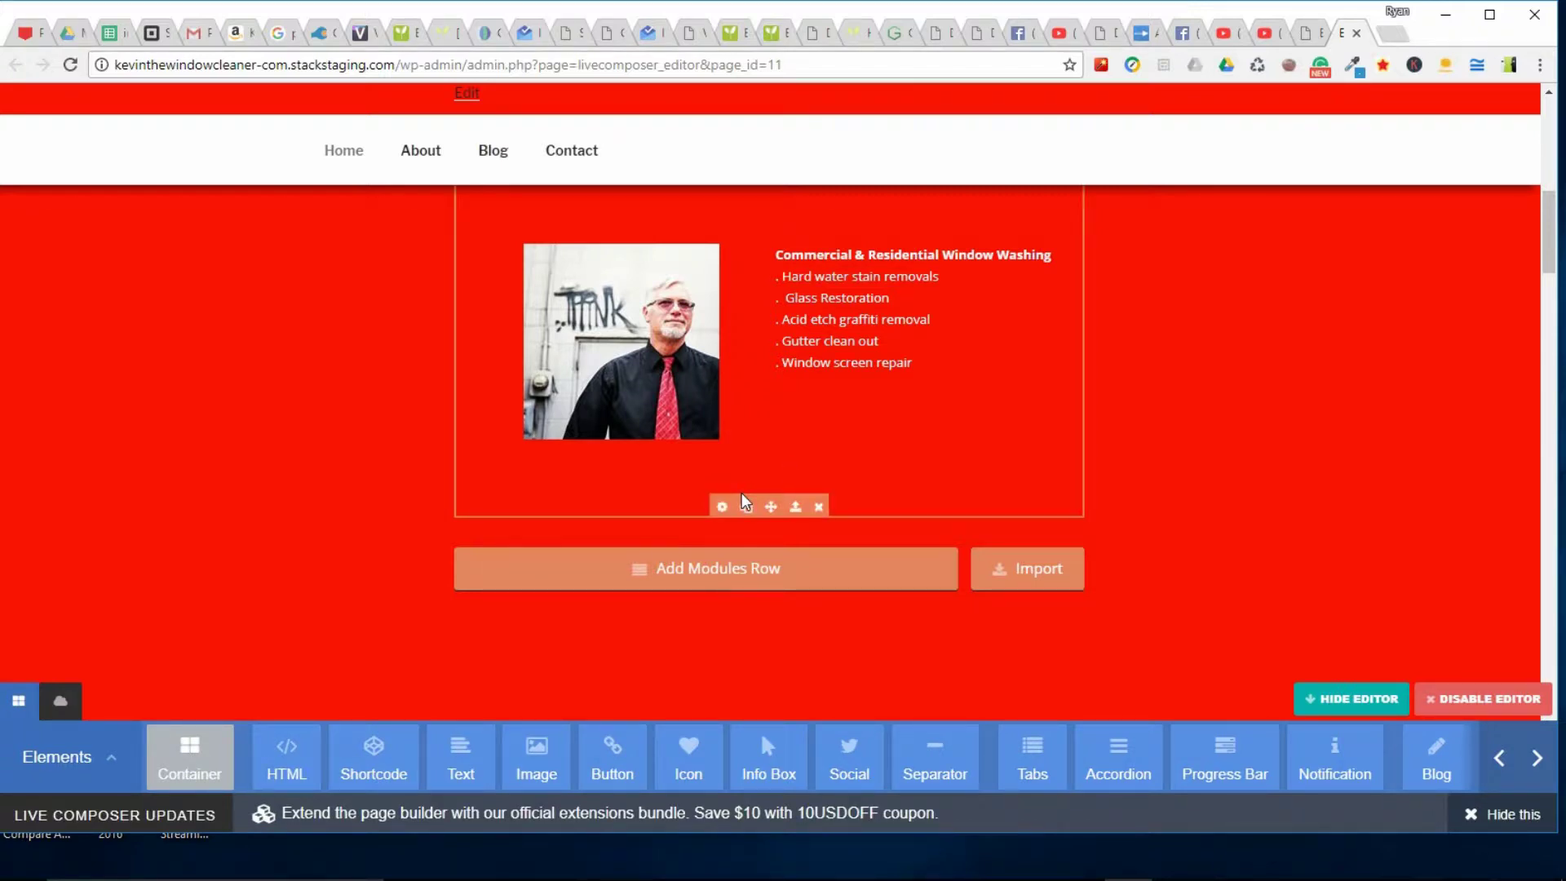
Exit Live Composer for the Home page and confirm leaving the editor
scroll(685, 649, "down", 5)
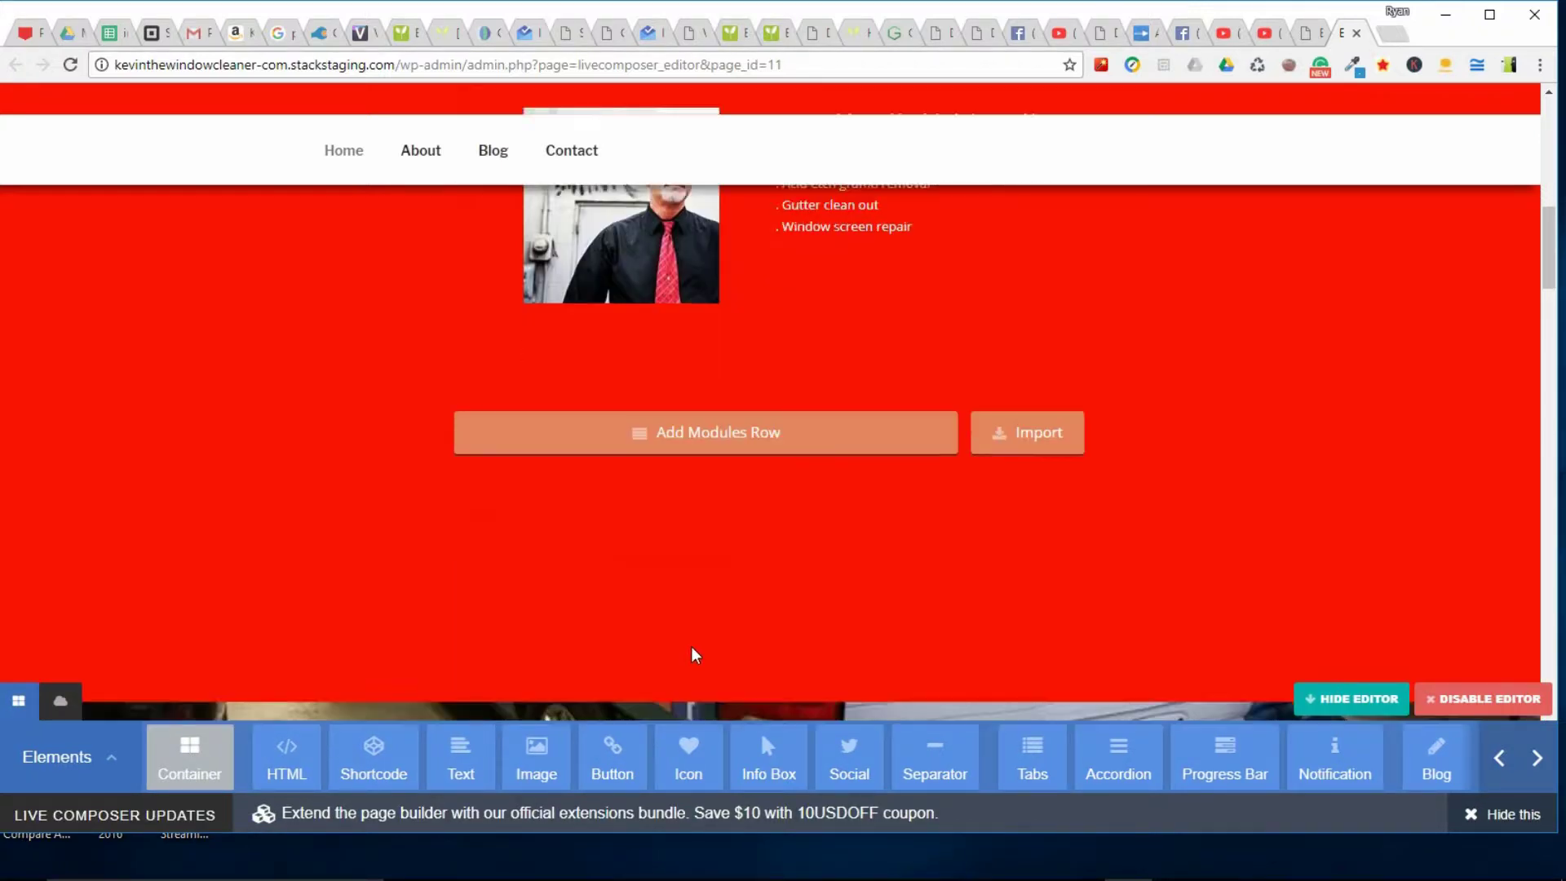
scroll(689, 653, "up", 3)
scroll(688, 653, "down", 5)
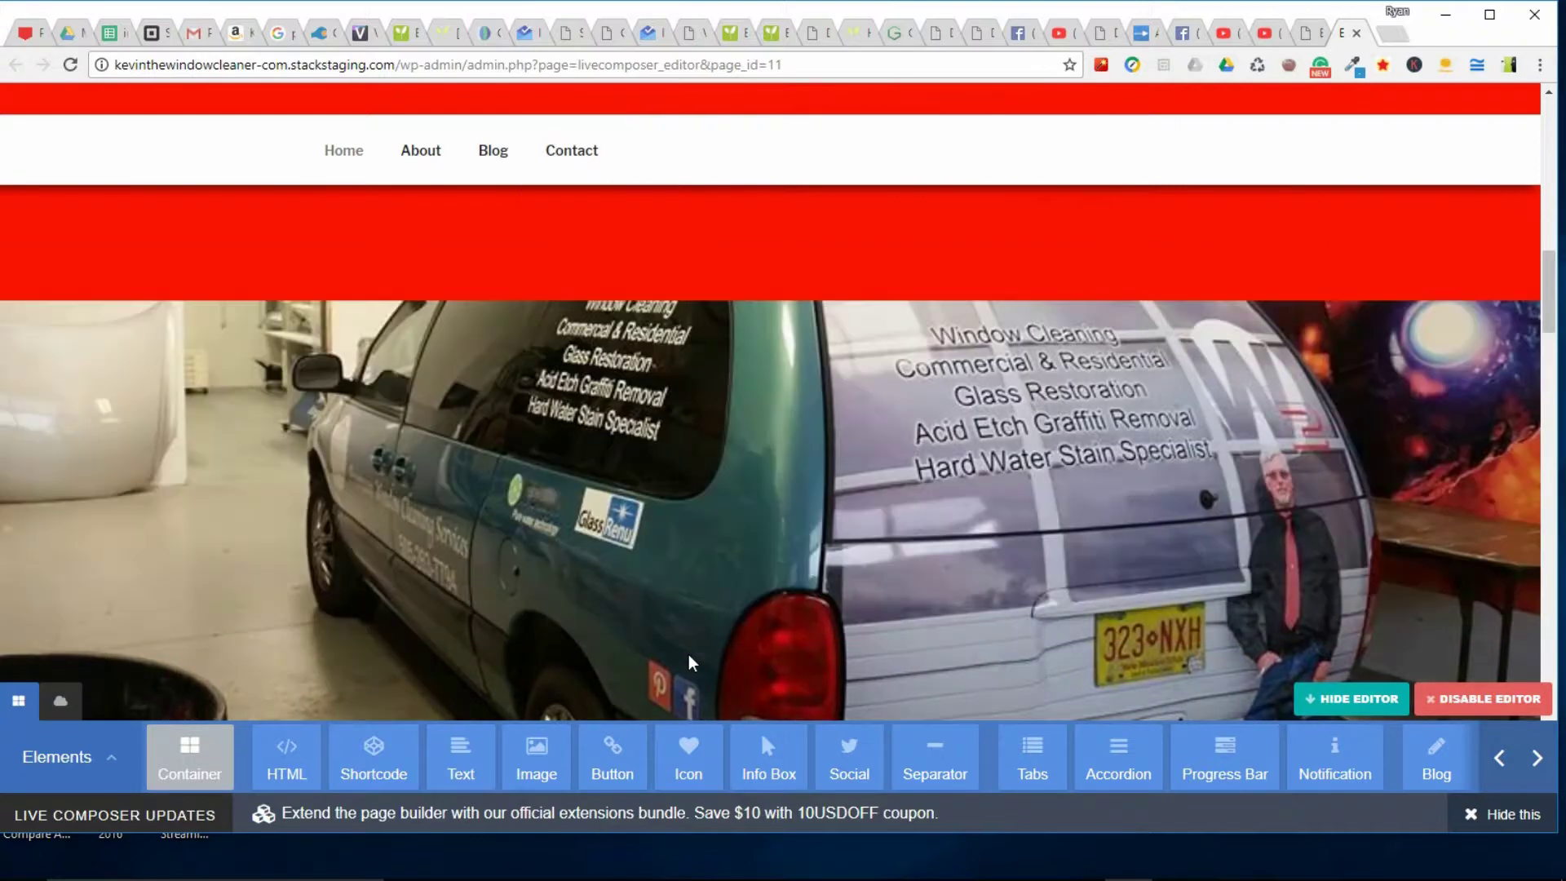
scroll(685, 659, "up", 2)
scroll(683, 664, "up", 4)
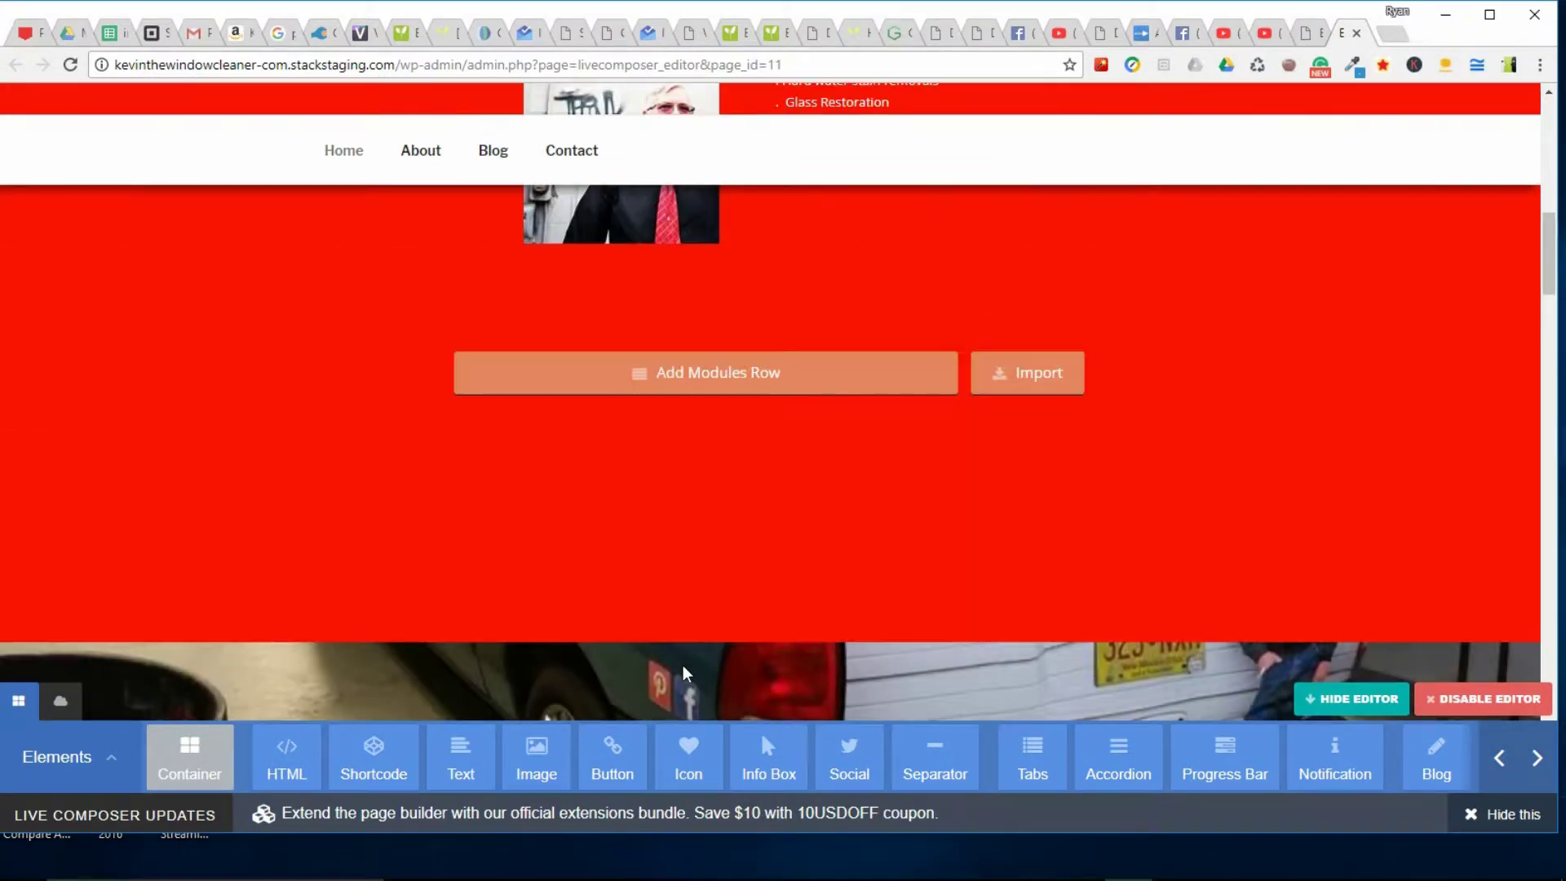
scroll(682, 663, "down", 4)
scroll(682, 664, "down", 3)
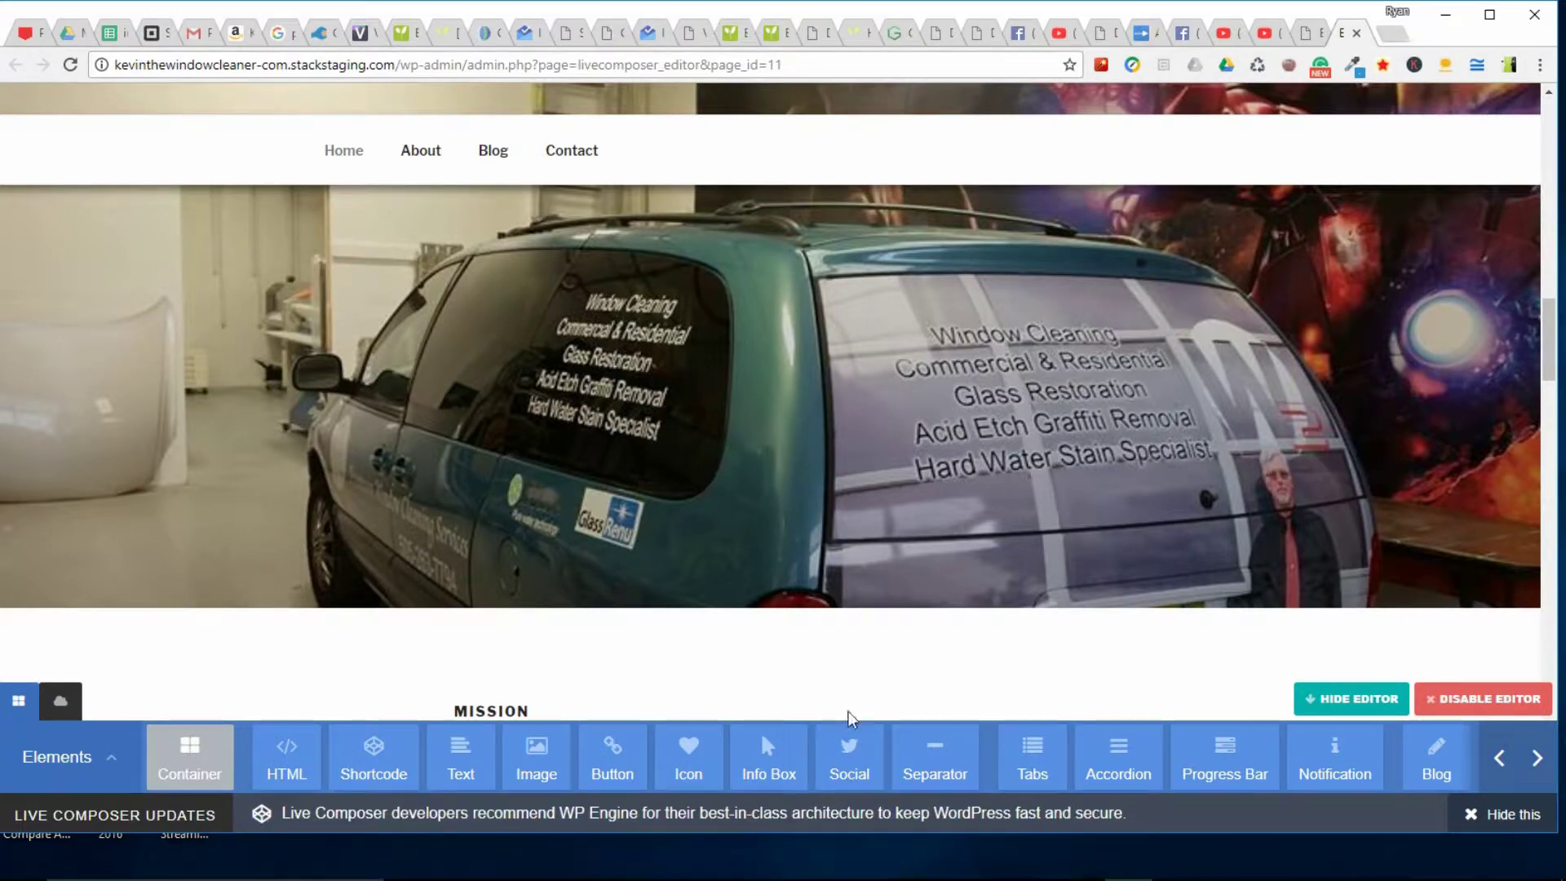
left_click(1458, 707)
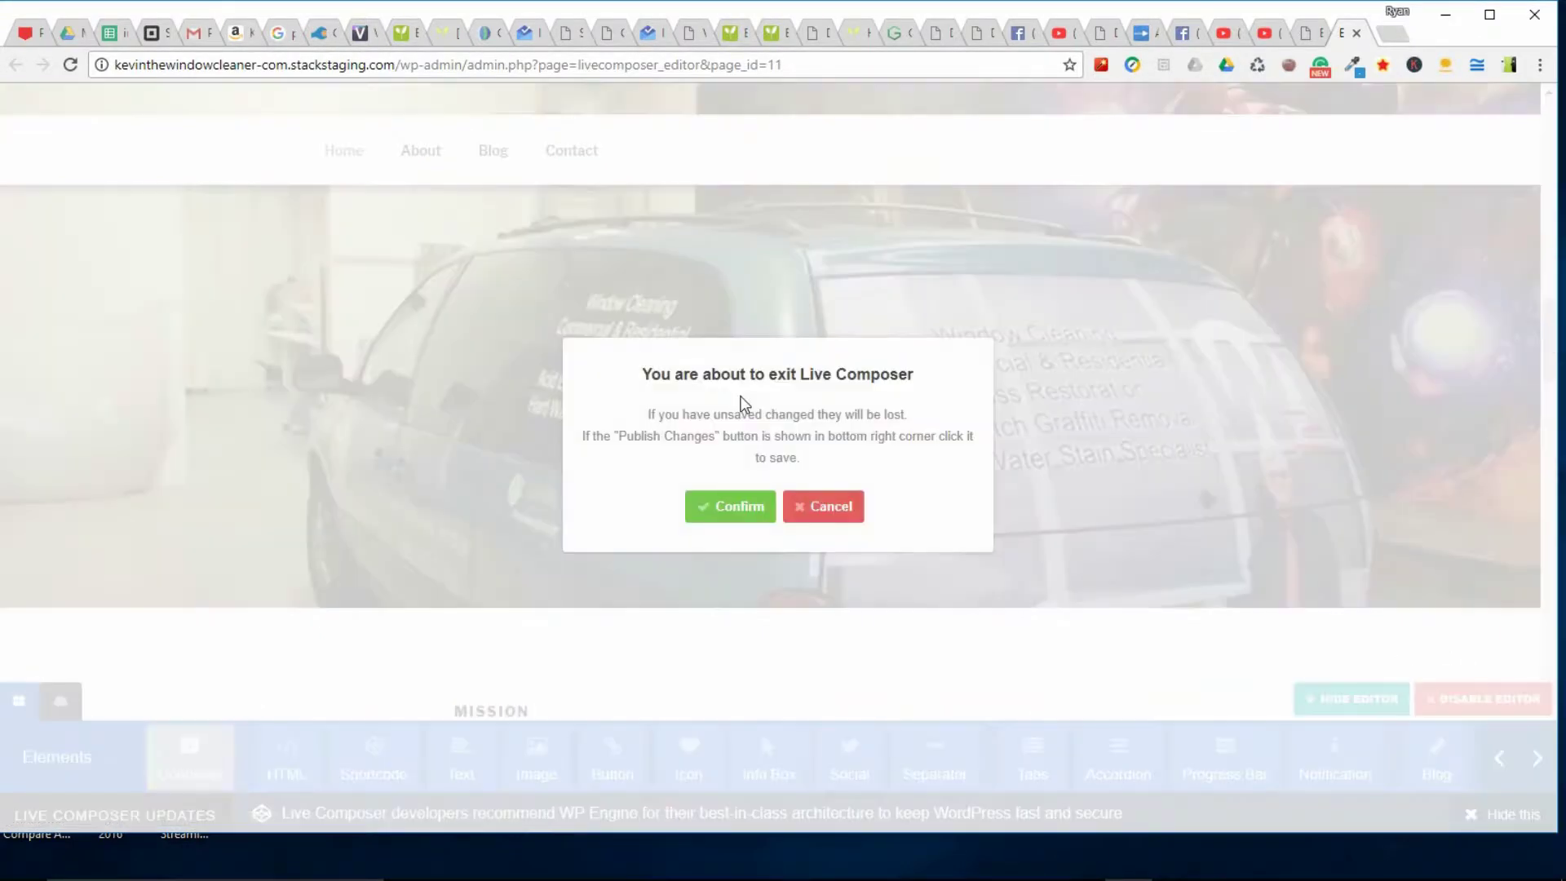
left_click(739, 518)
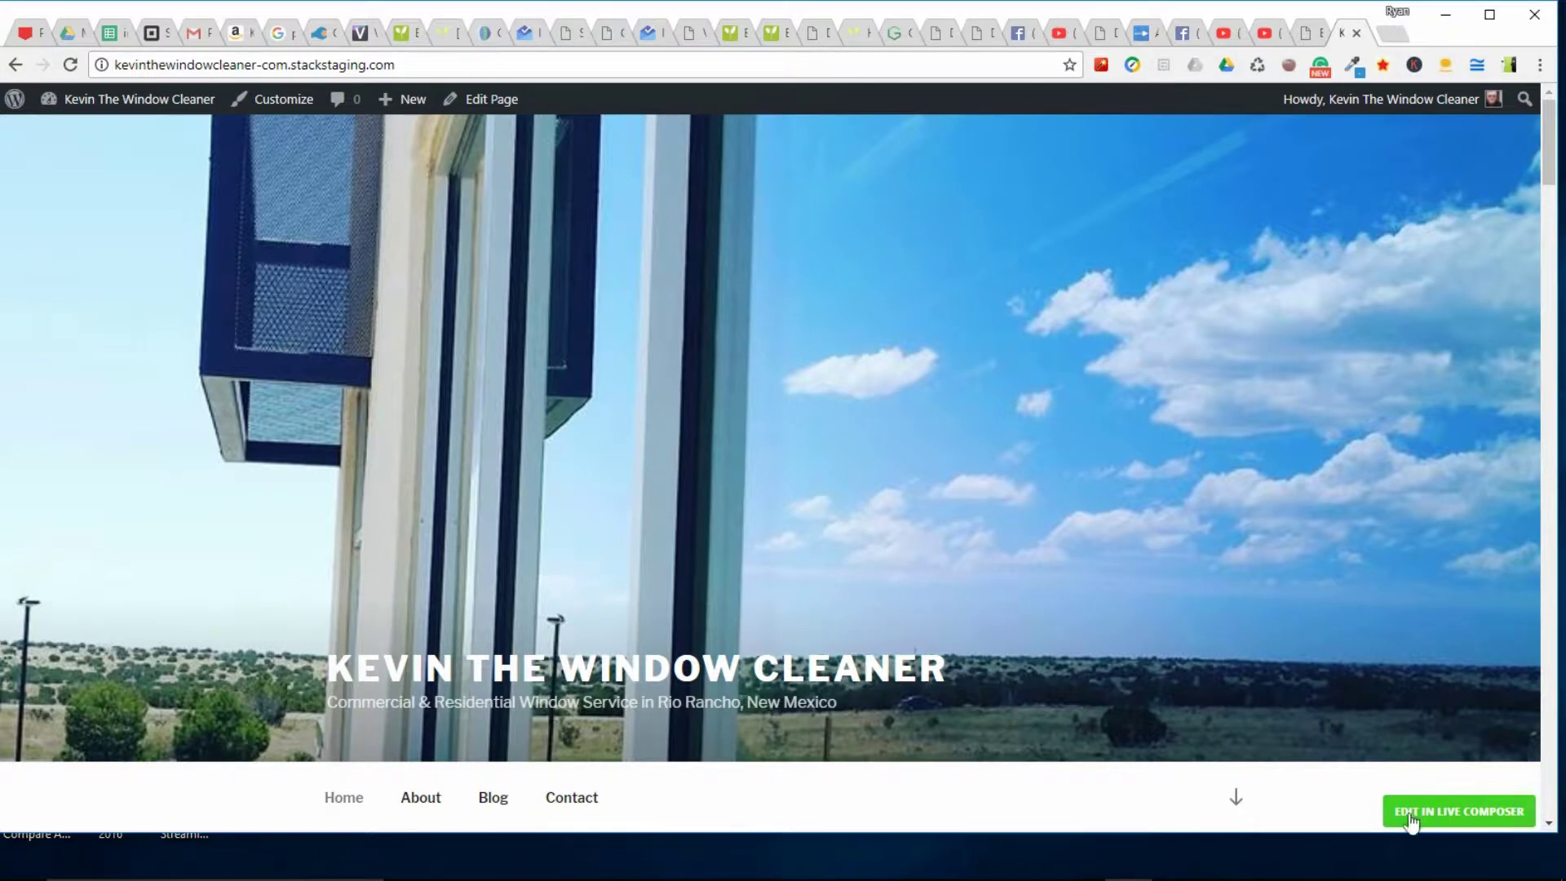
Open the Mission section of the live home page for editing in the standard WordPress editor
scroll(1029, 721, "down", 10)
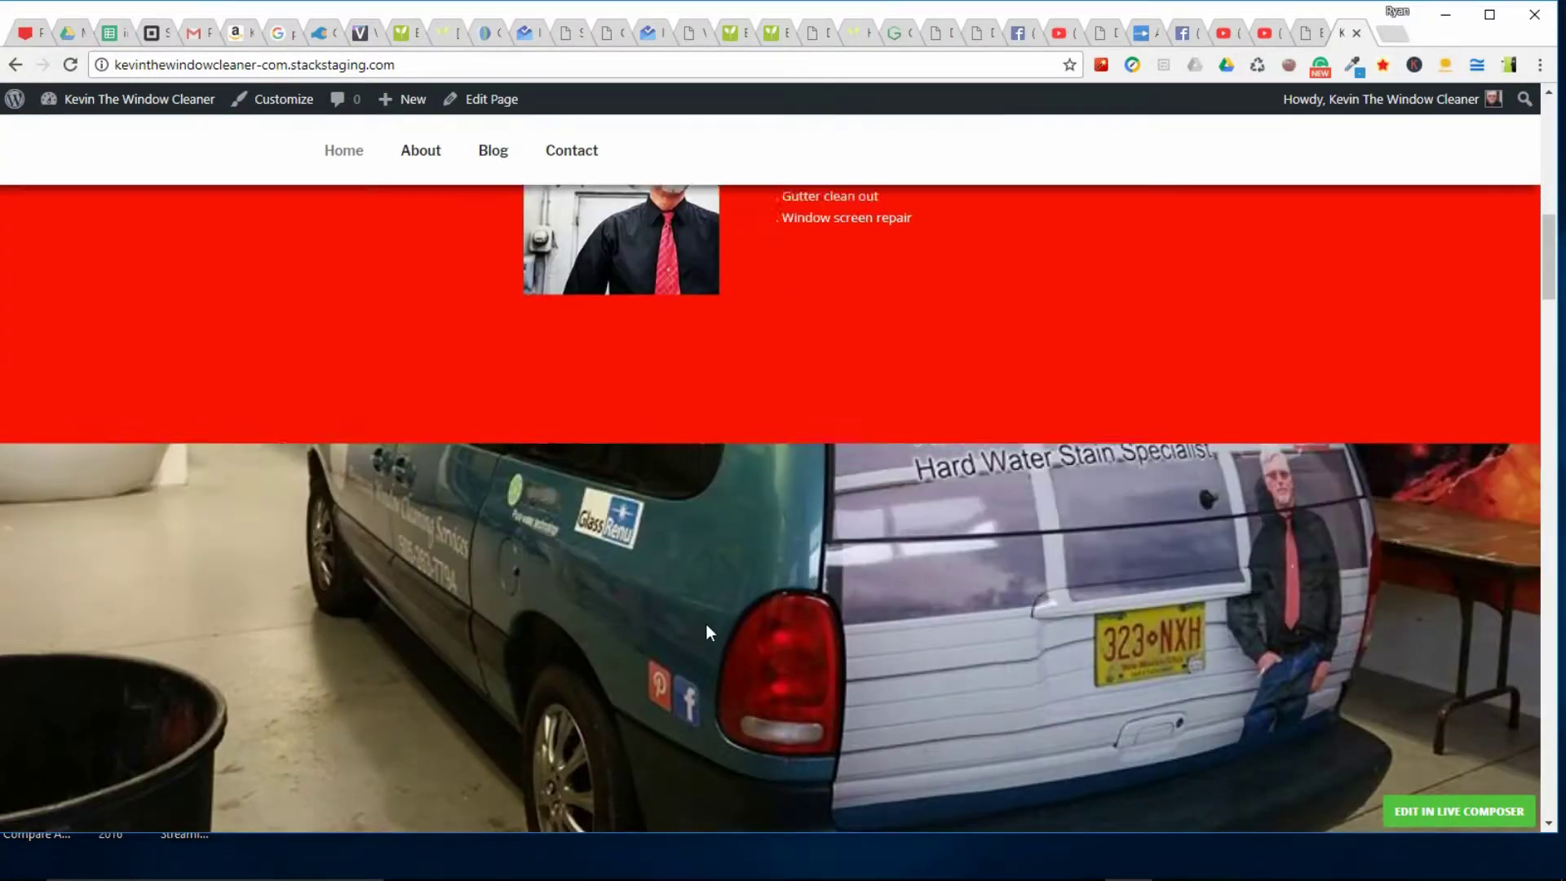
scroll(706, 623, "down", 10)
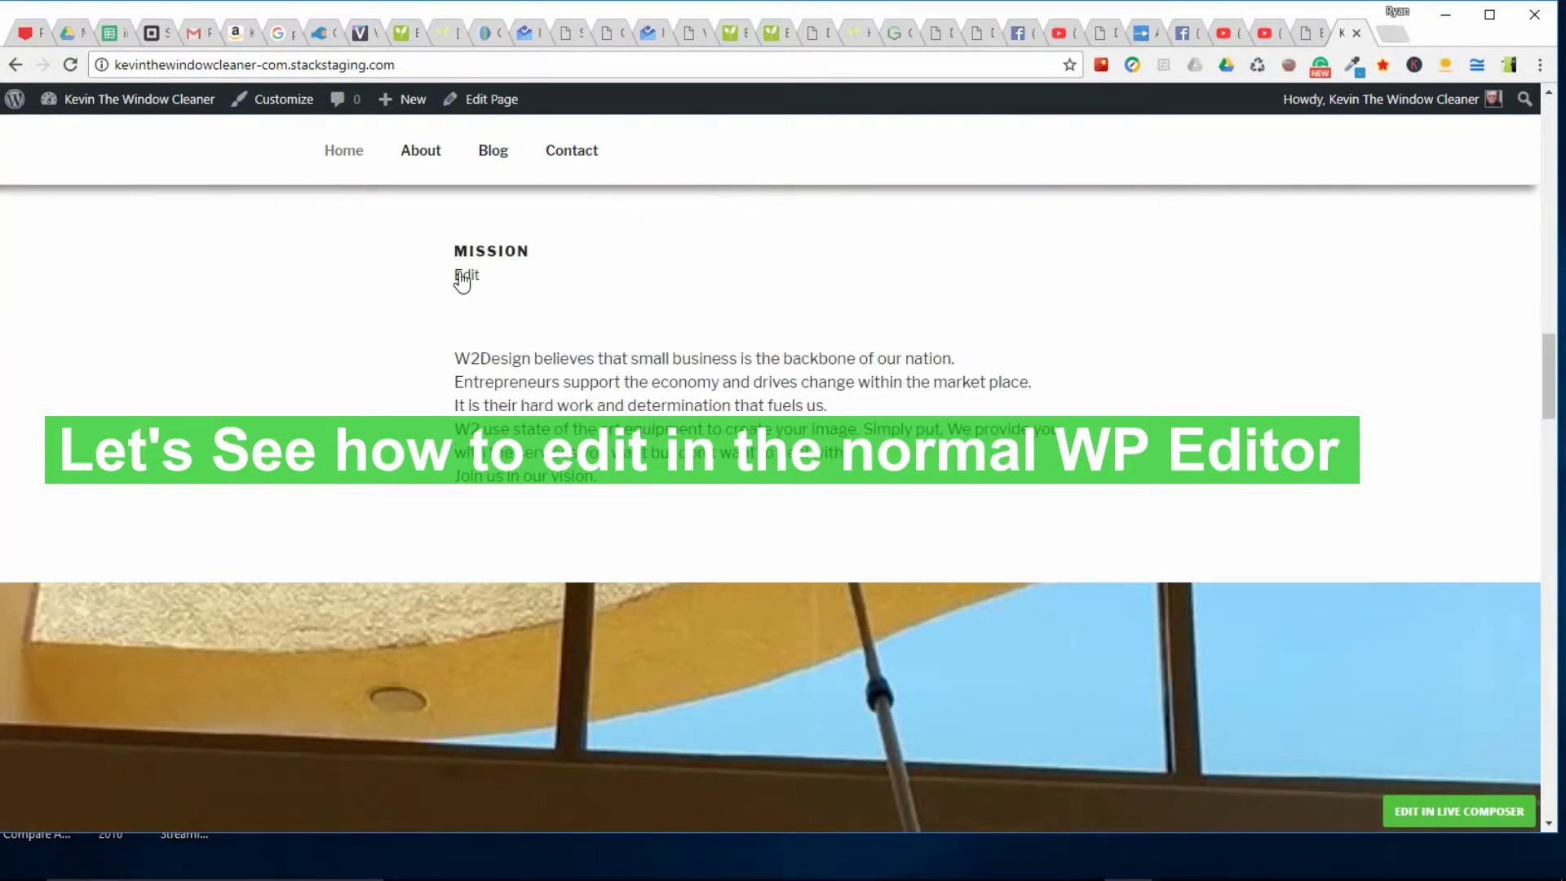
left_click(465, 277)
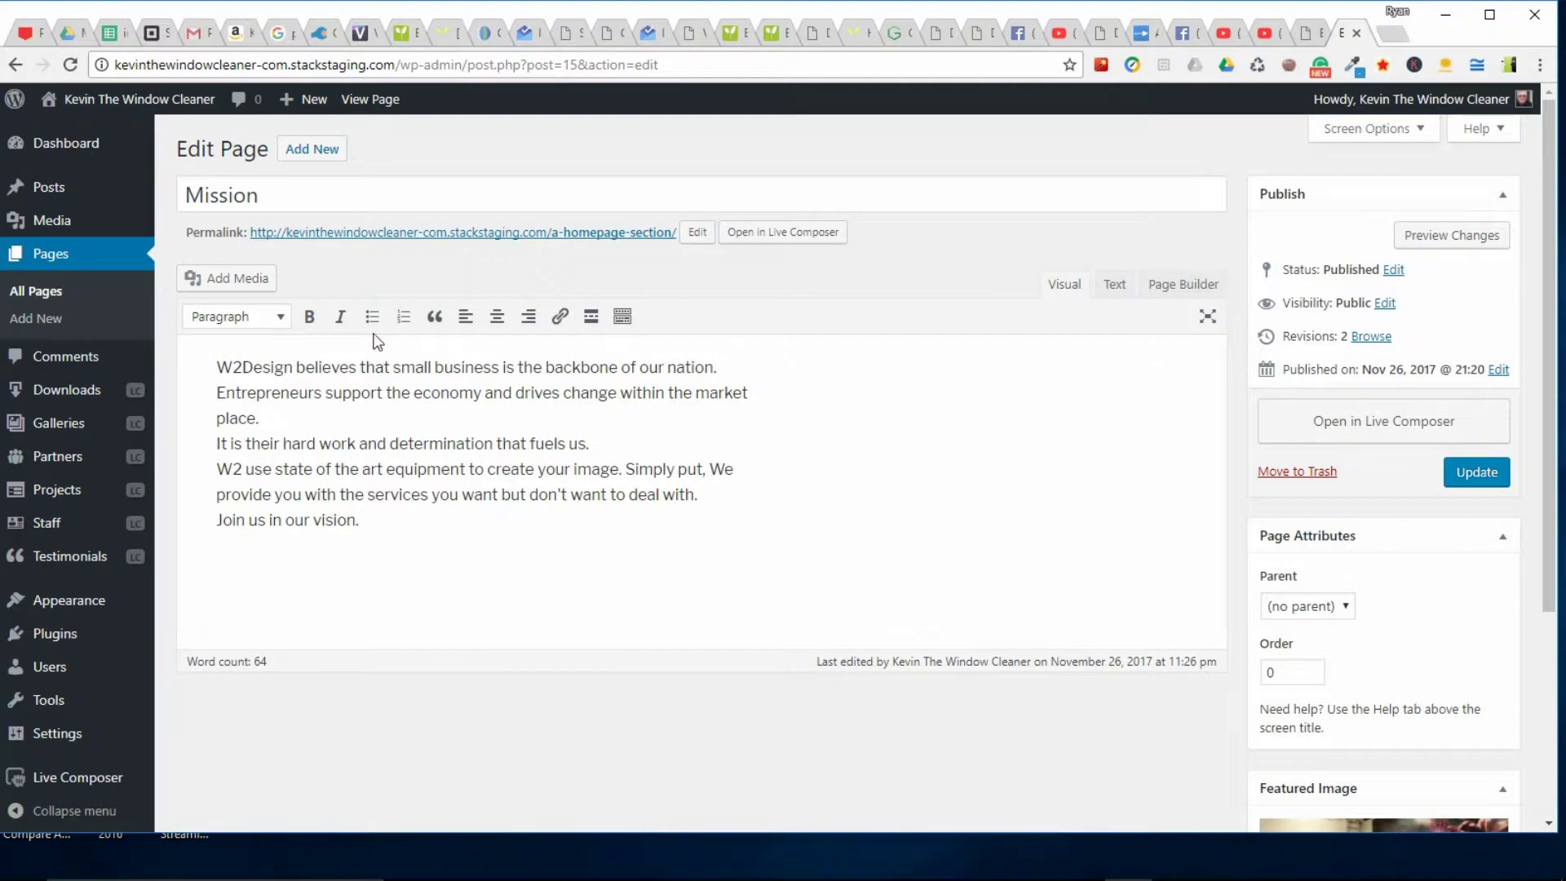
Examine the Mission page's body text, update controls and featured image, highlighting the line "Join us in our vision." and the whole text
scroll(321, 541, "down", 2)
left_click(371, 335)
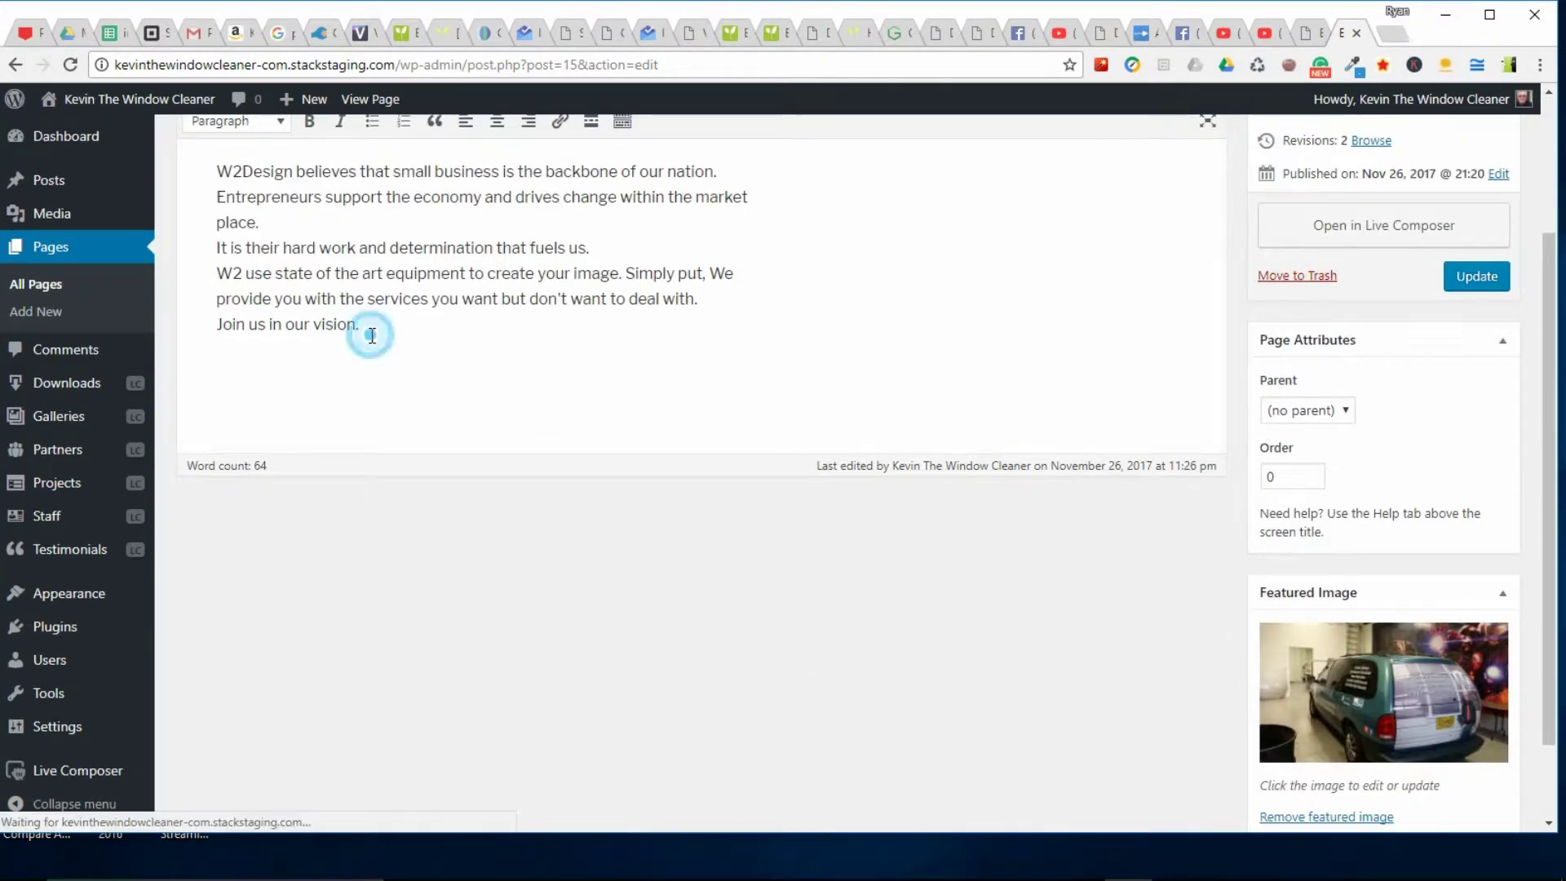
triple_click(371, 335)
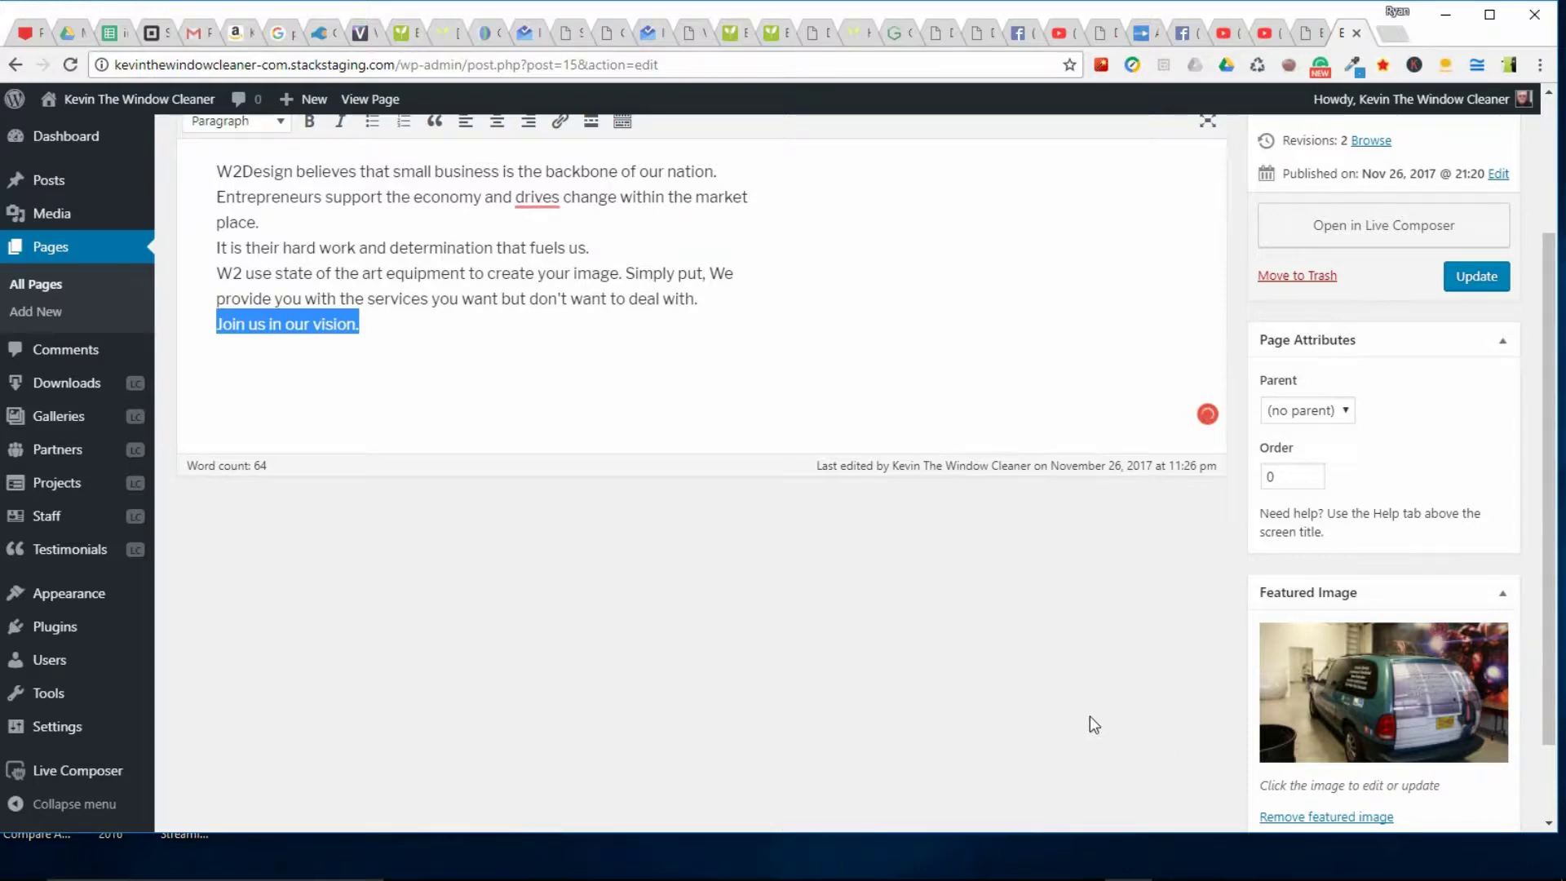
scroll(1304, 742, "up", 2)
scroll(1305, 742, "down", 2)
scroll(1123, 699, "up", 3)
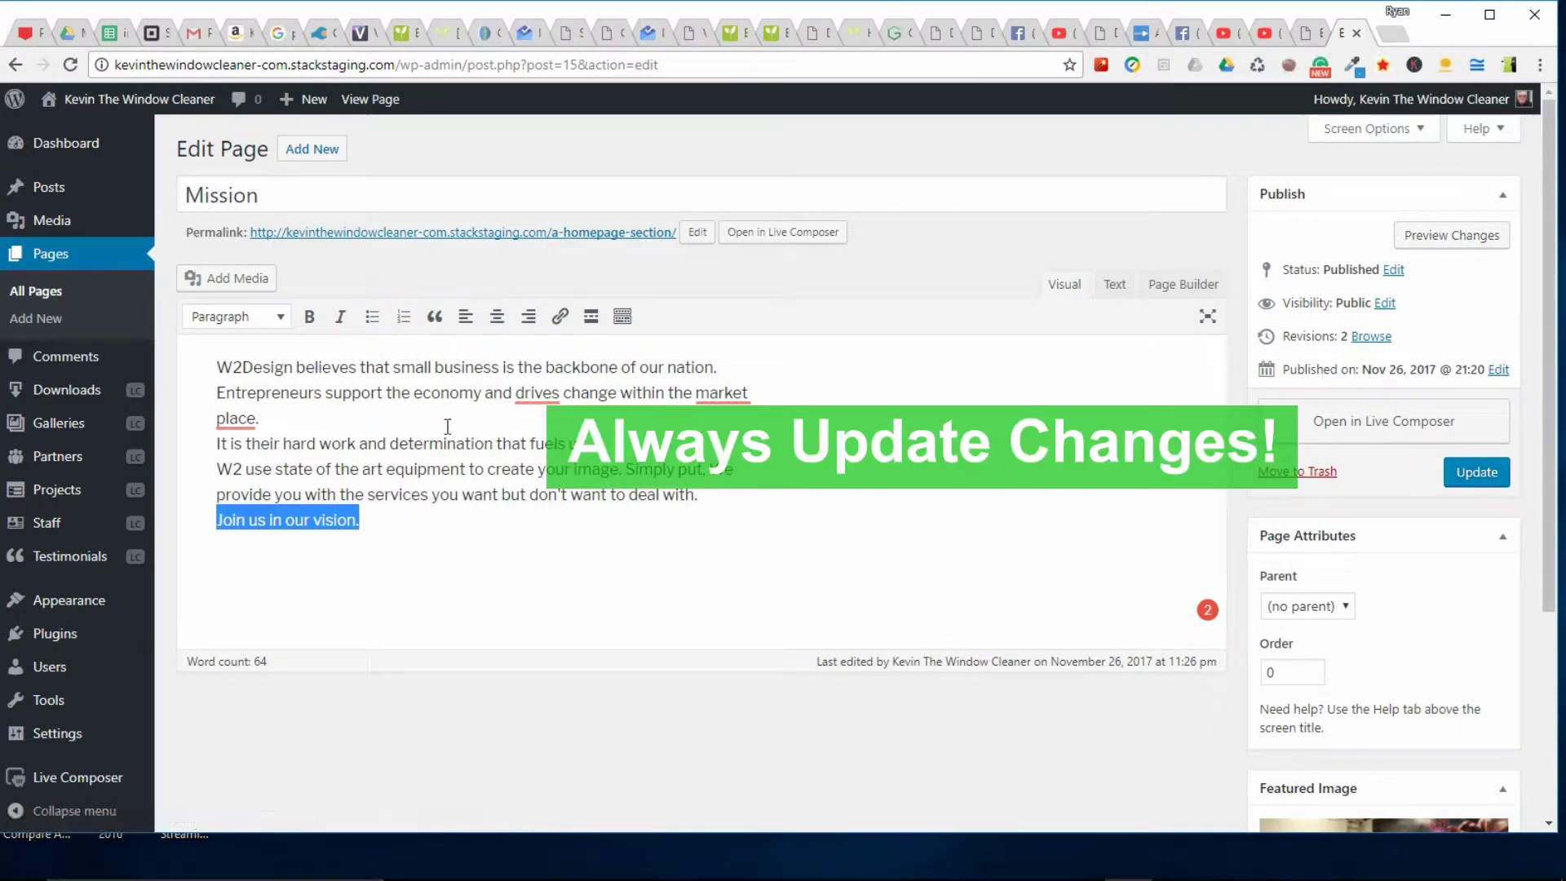
scroll(919, 745, "down", 1)
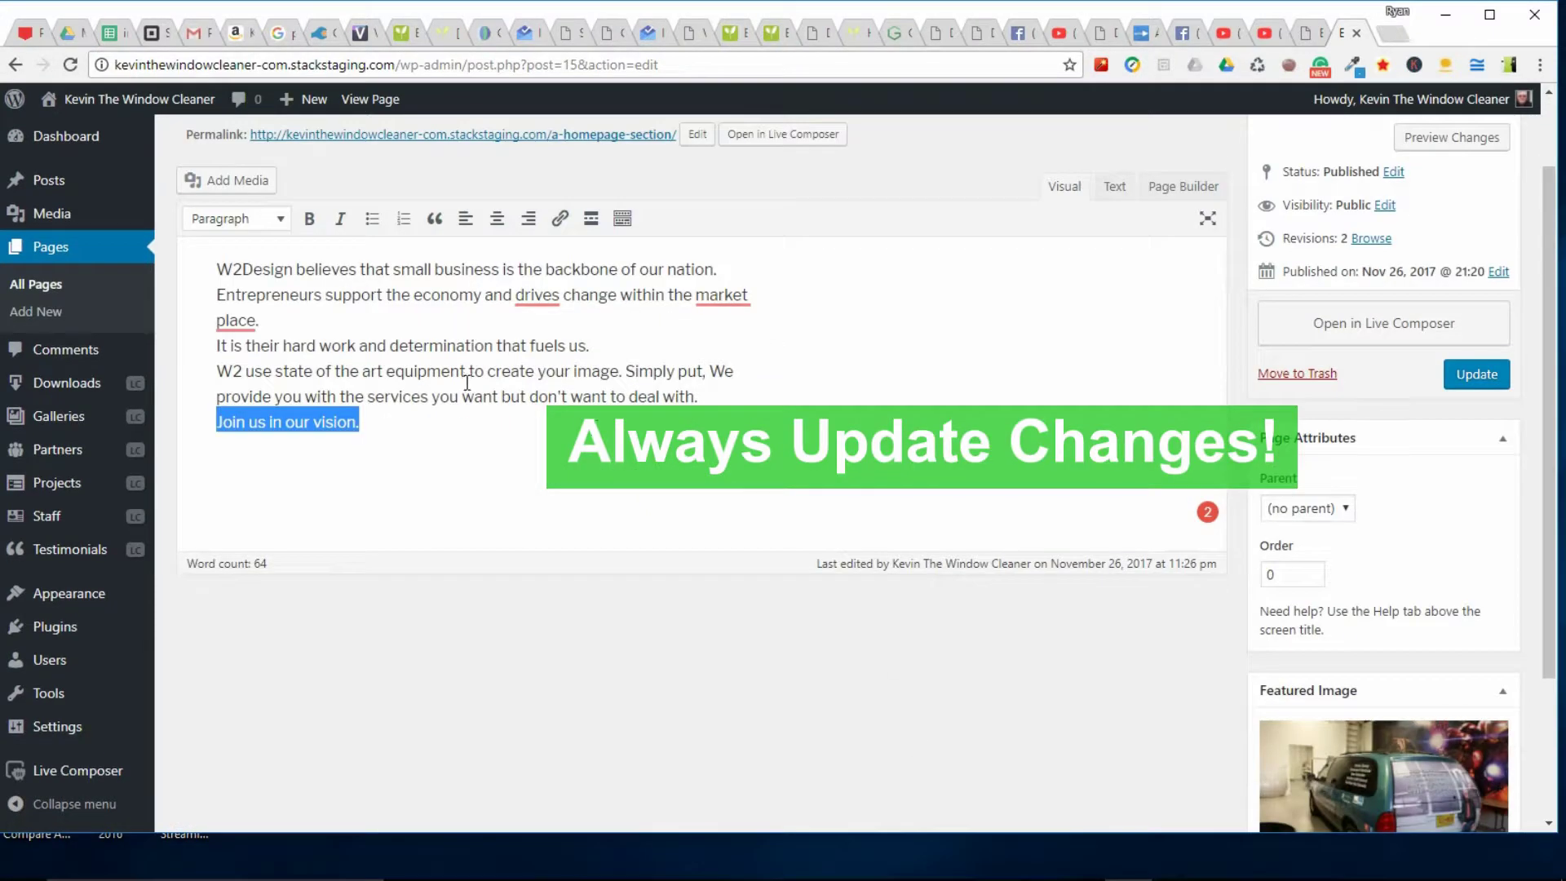
left_click(596, 418)
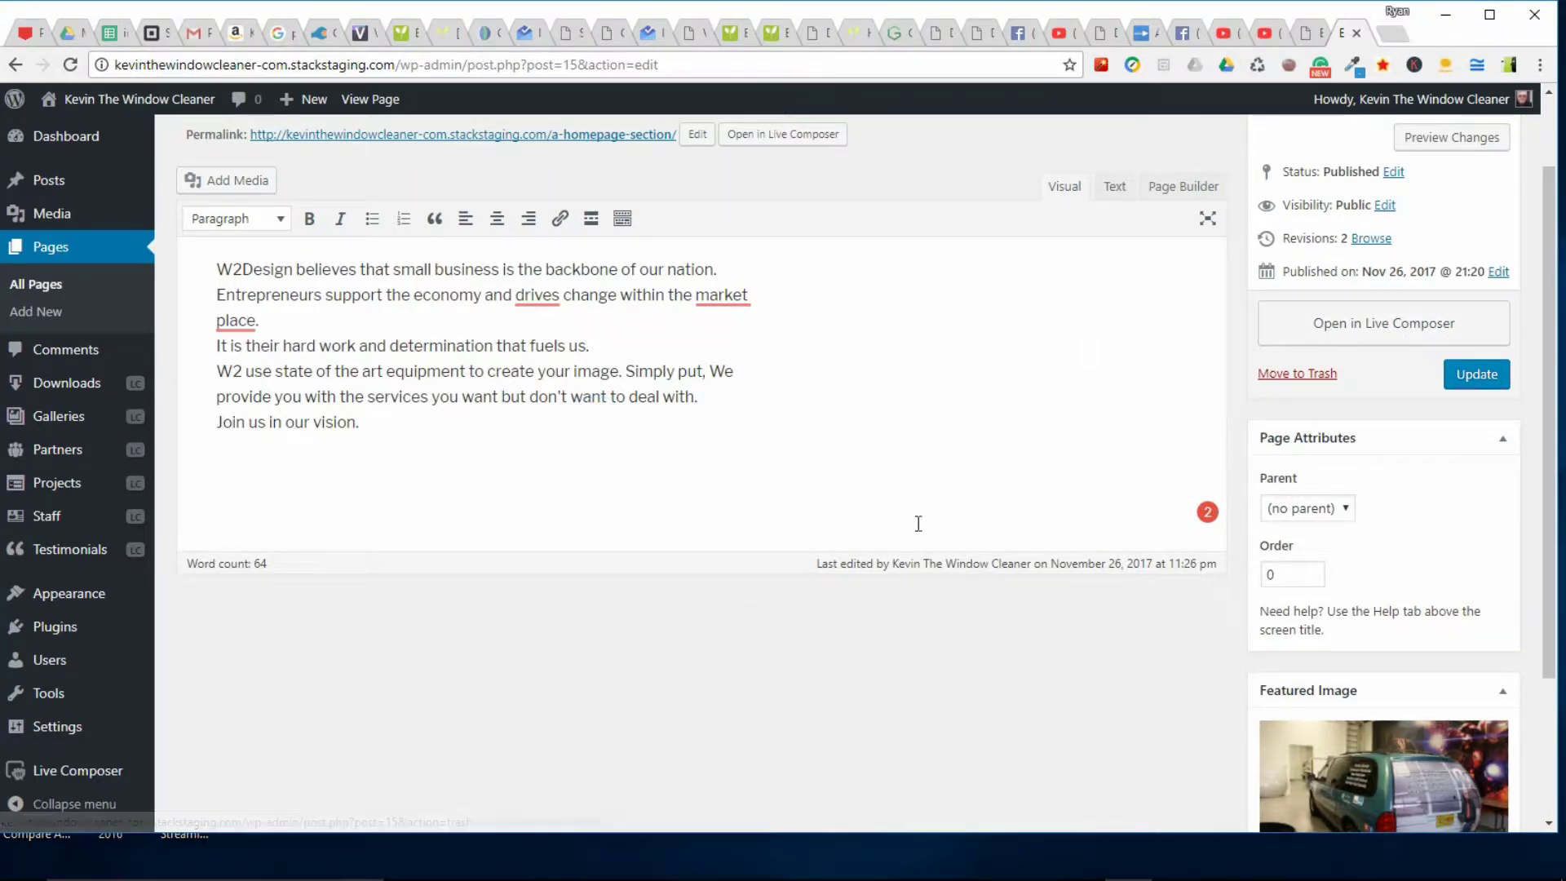
scroll(918, 524, "up", 1)
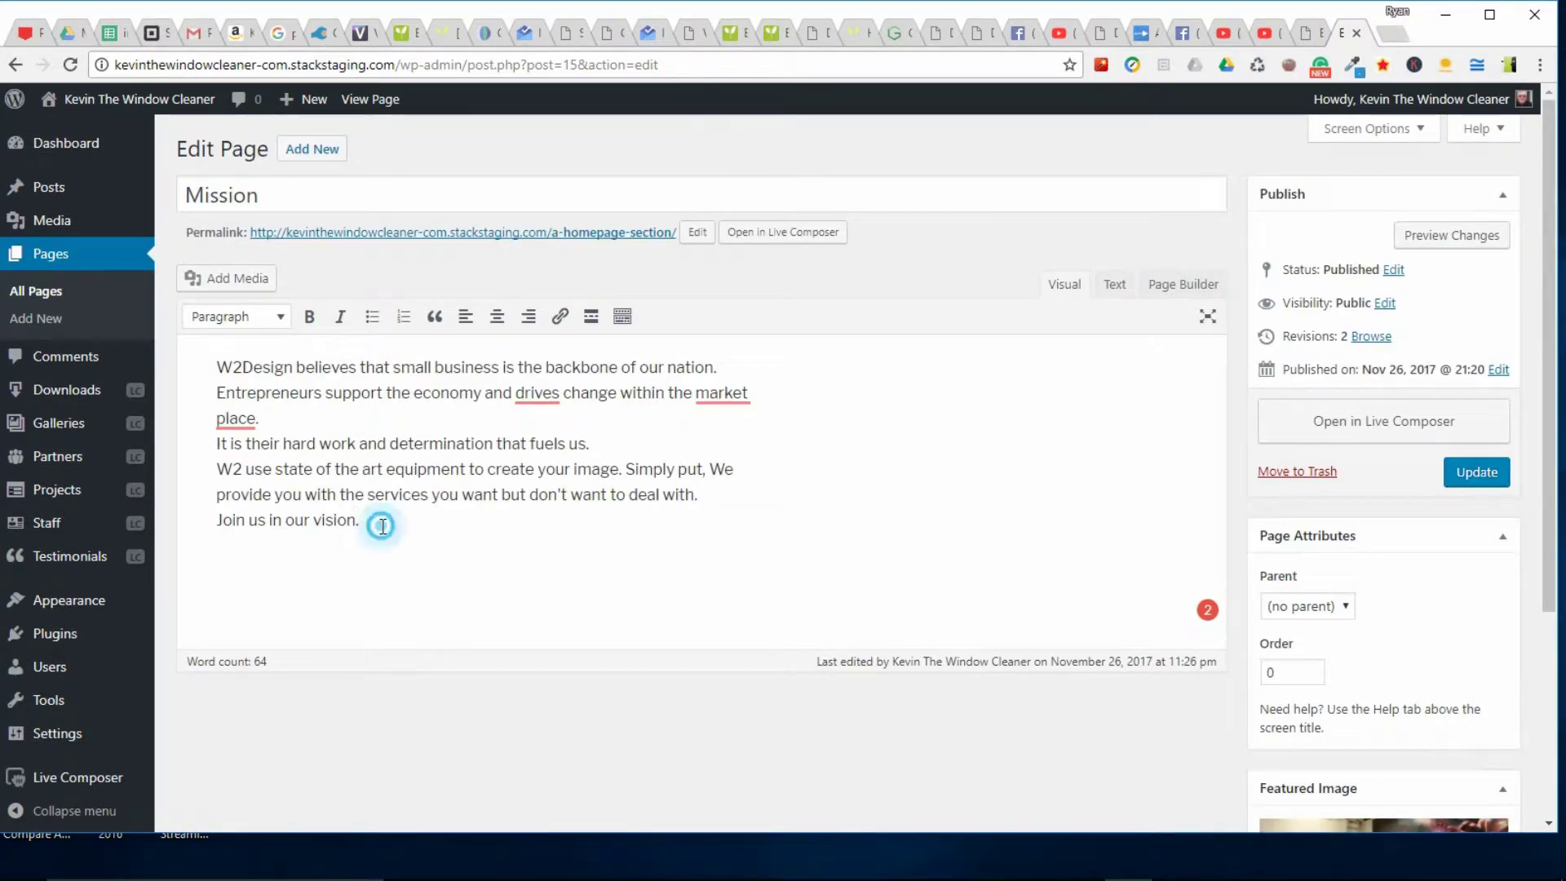
left_click_drag(378, 525, 207, 360)
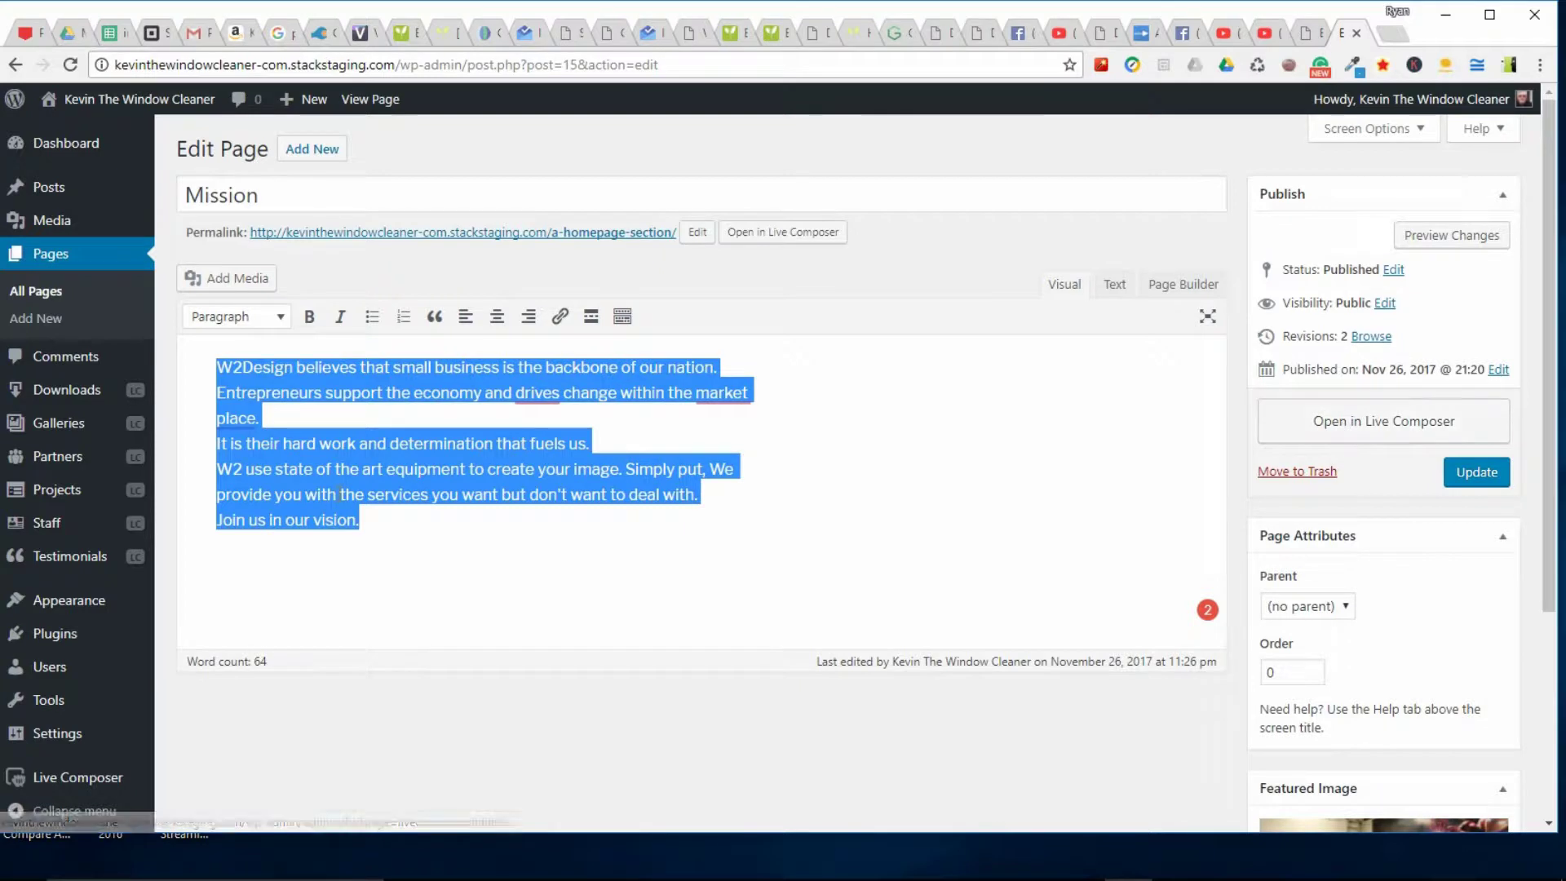
left_click(435, 532)
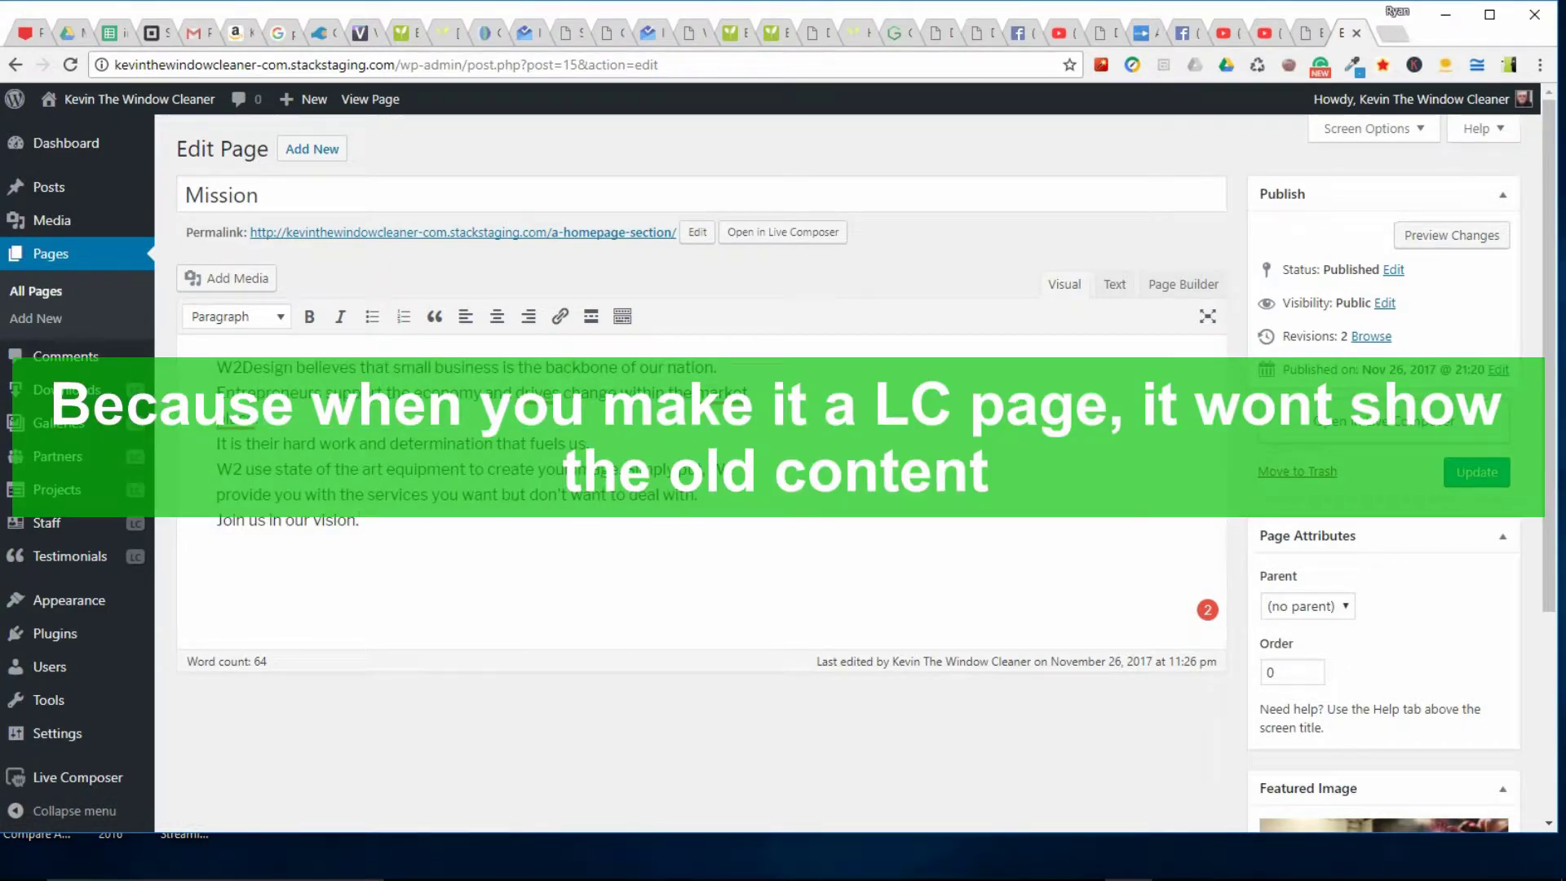
Leave the Mission page without saving and go to the WordPress Dashboard
mouse_move(862, 874)
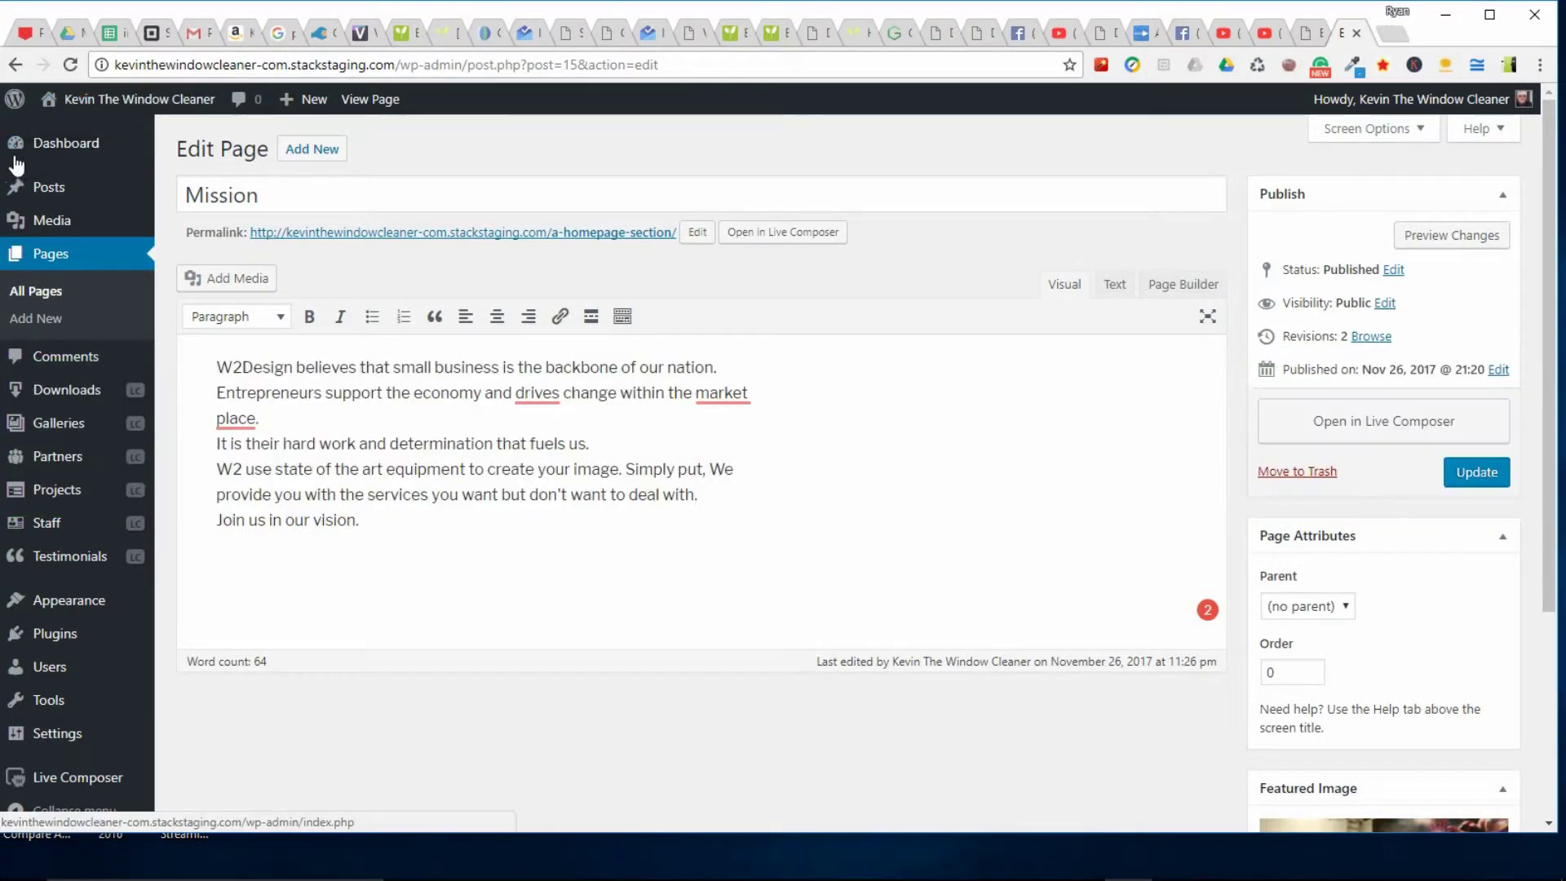
left_click(52, 146)
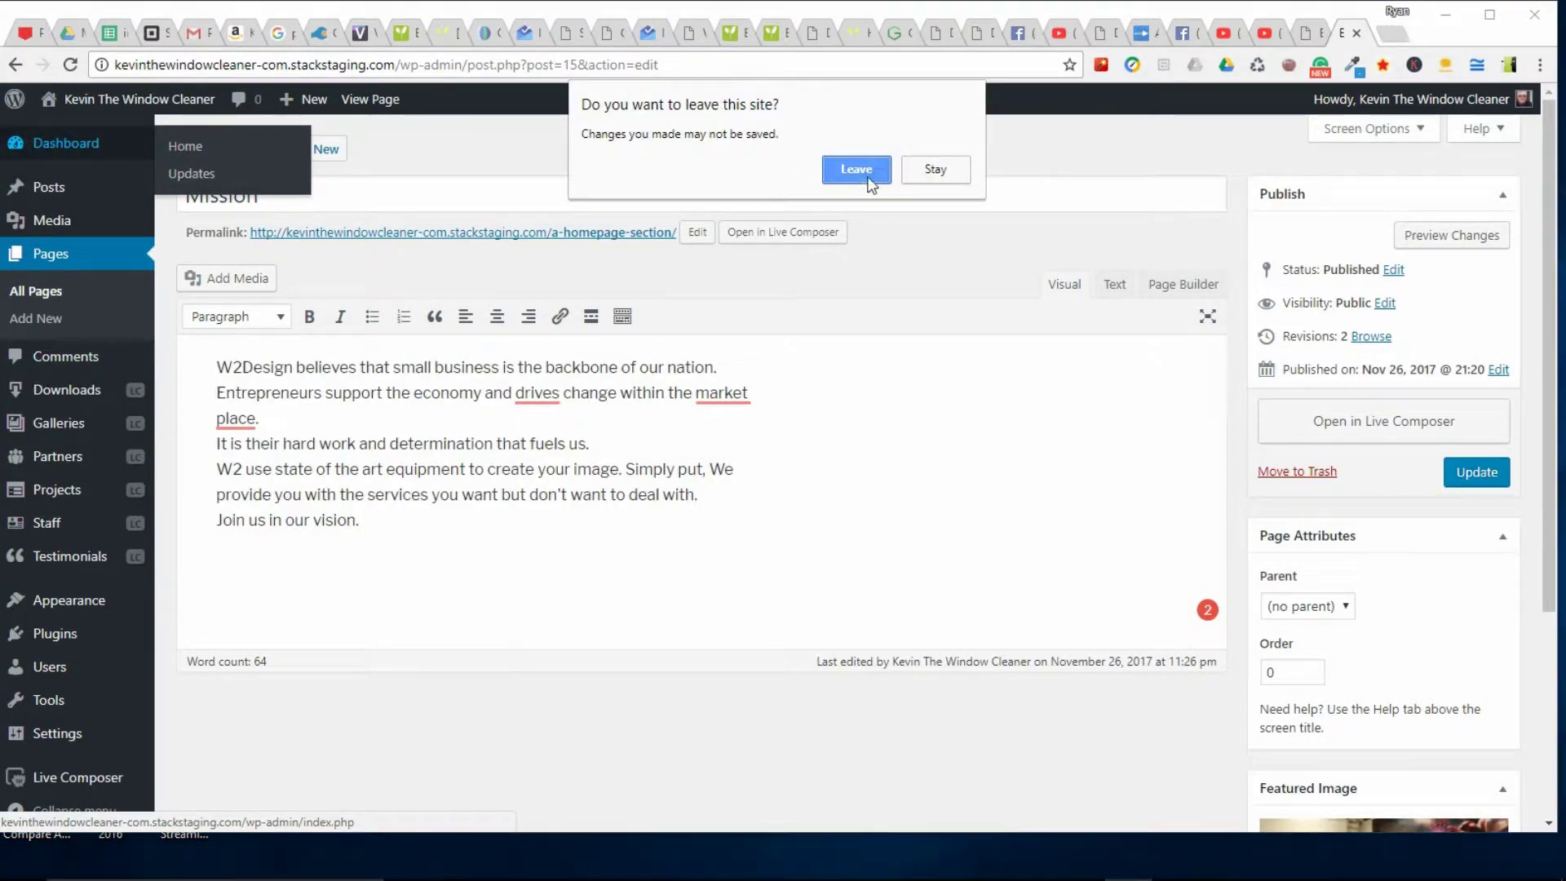
left_click(870, 177)
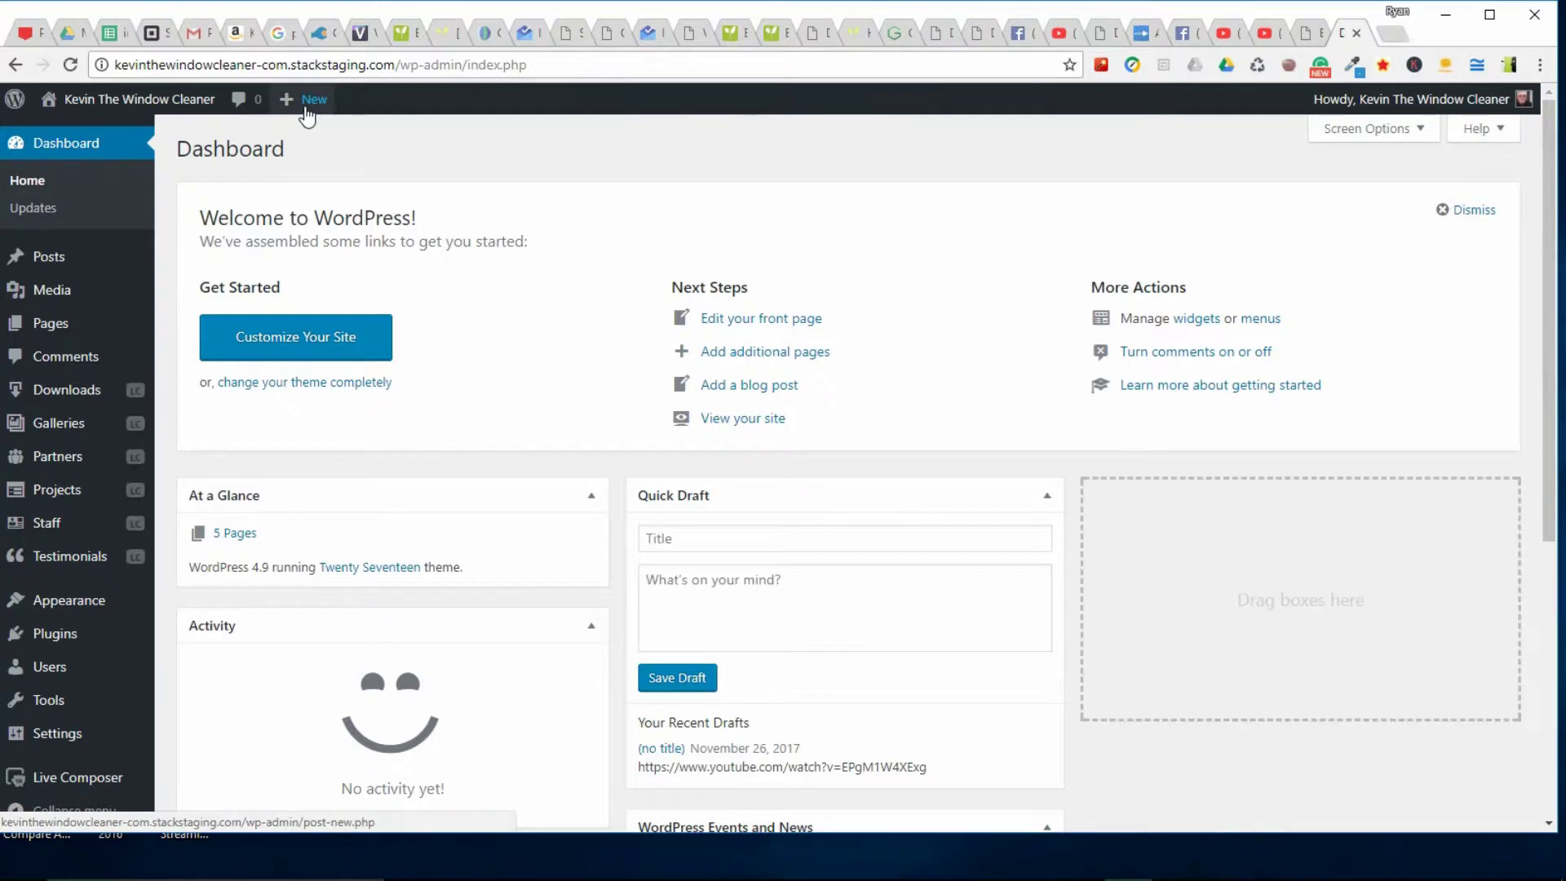
Look over the Dashboard and start a new blog post
mouse_move(304, 107)
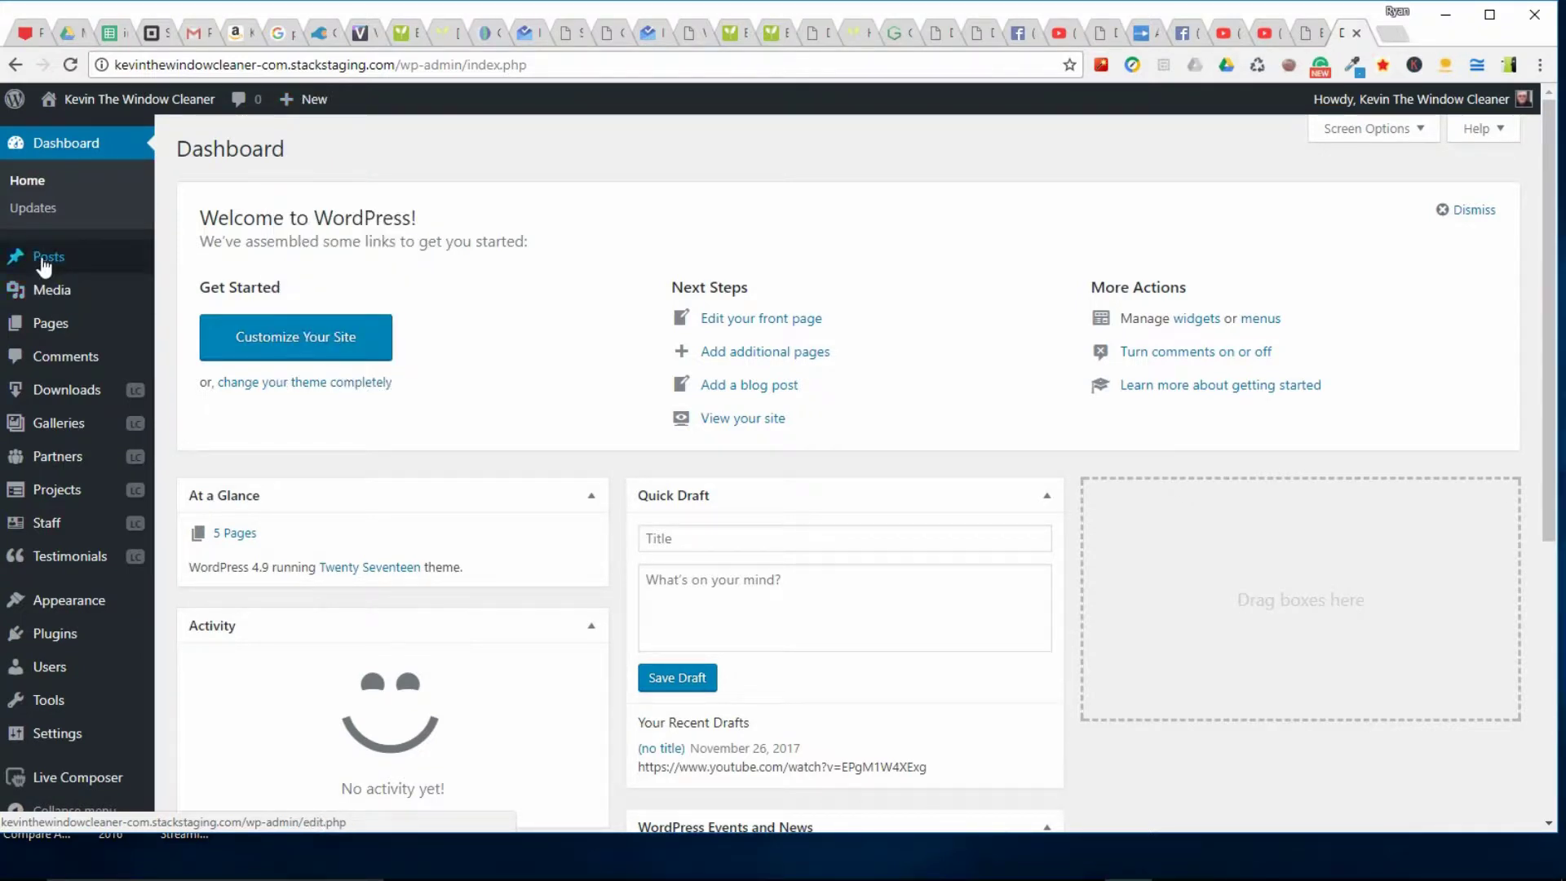
mouse_move(43, 257)
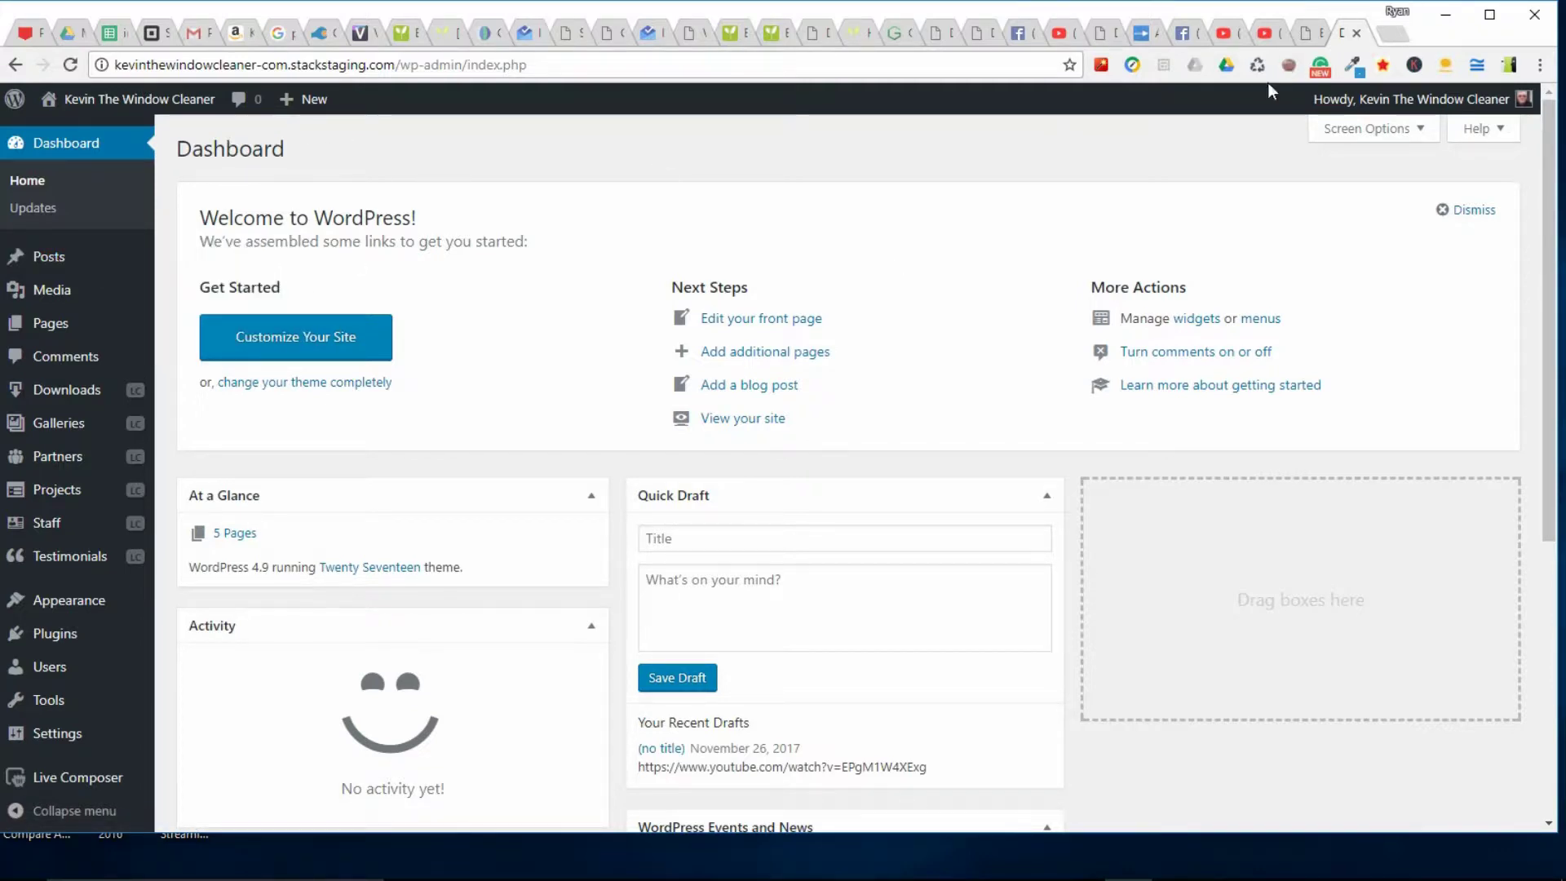
scroll(594, 300, "down", 2)
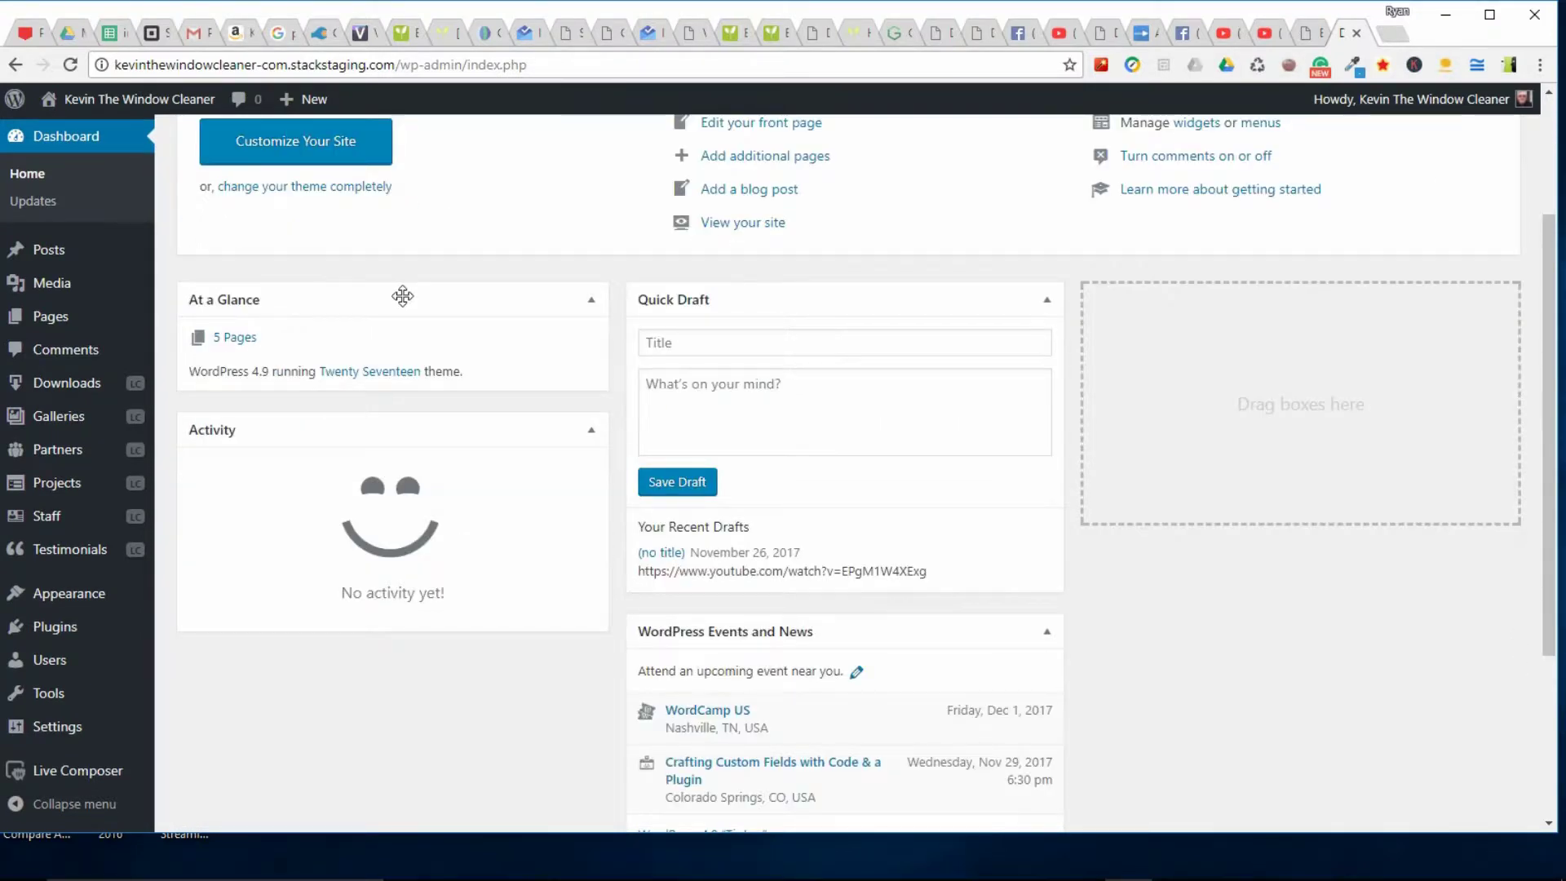
scroll(402, 297, "up", 2)
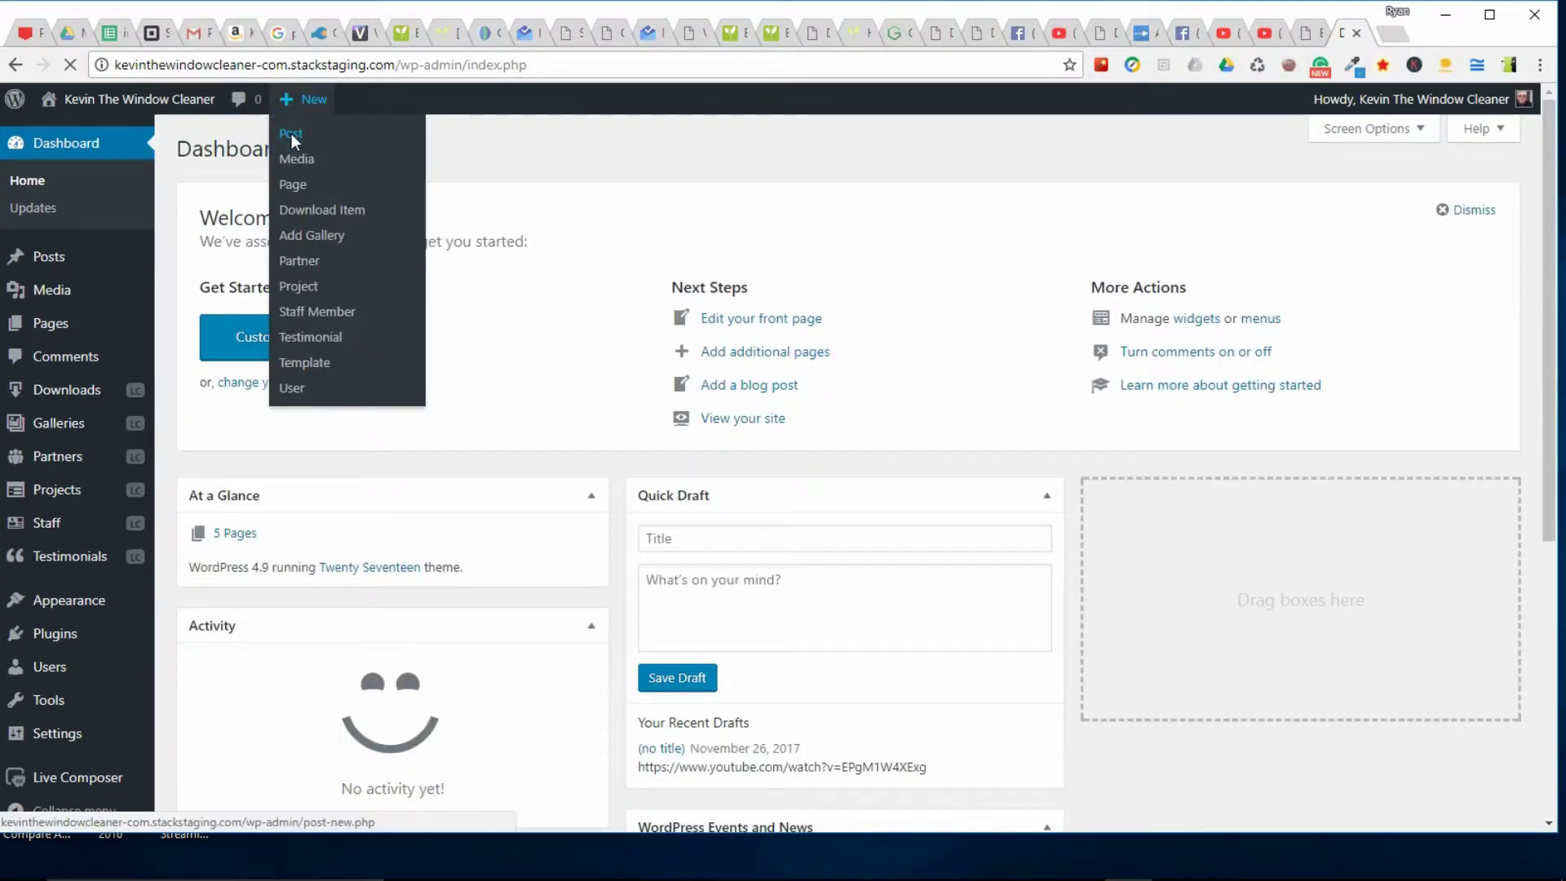
left_click(291, 135)
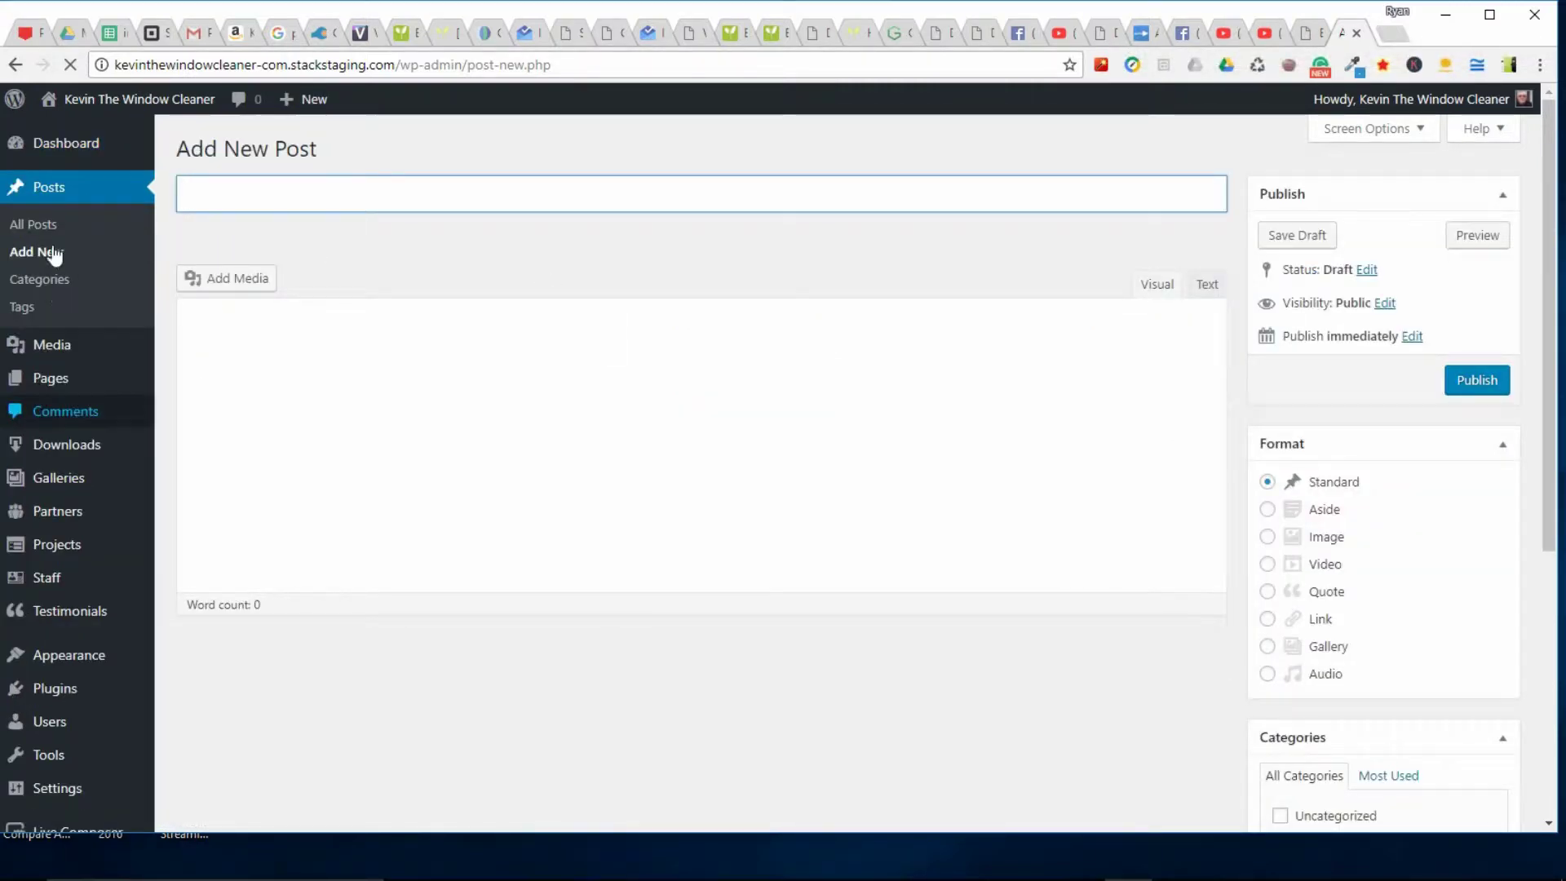
Look over the new post's format, category, tag and featured image settings and open the list of installed plugins
scroll(77, 563, "down", 3)
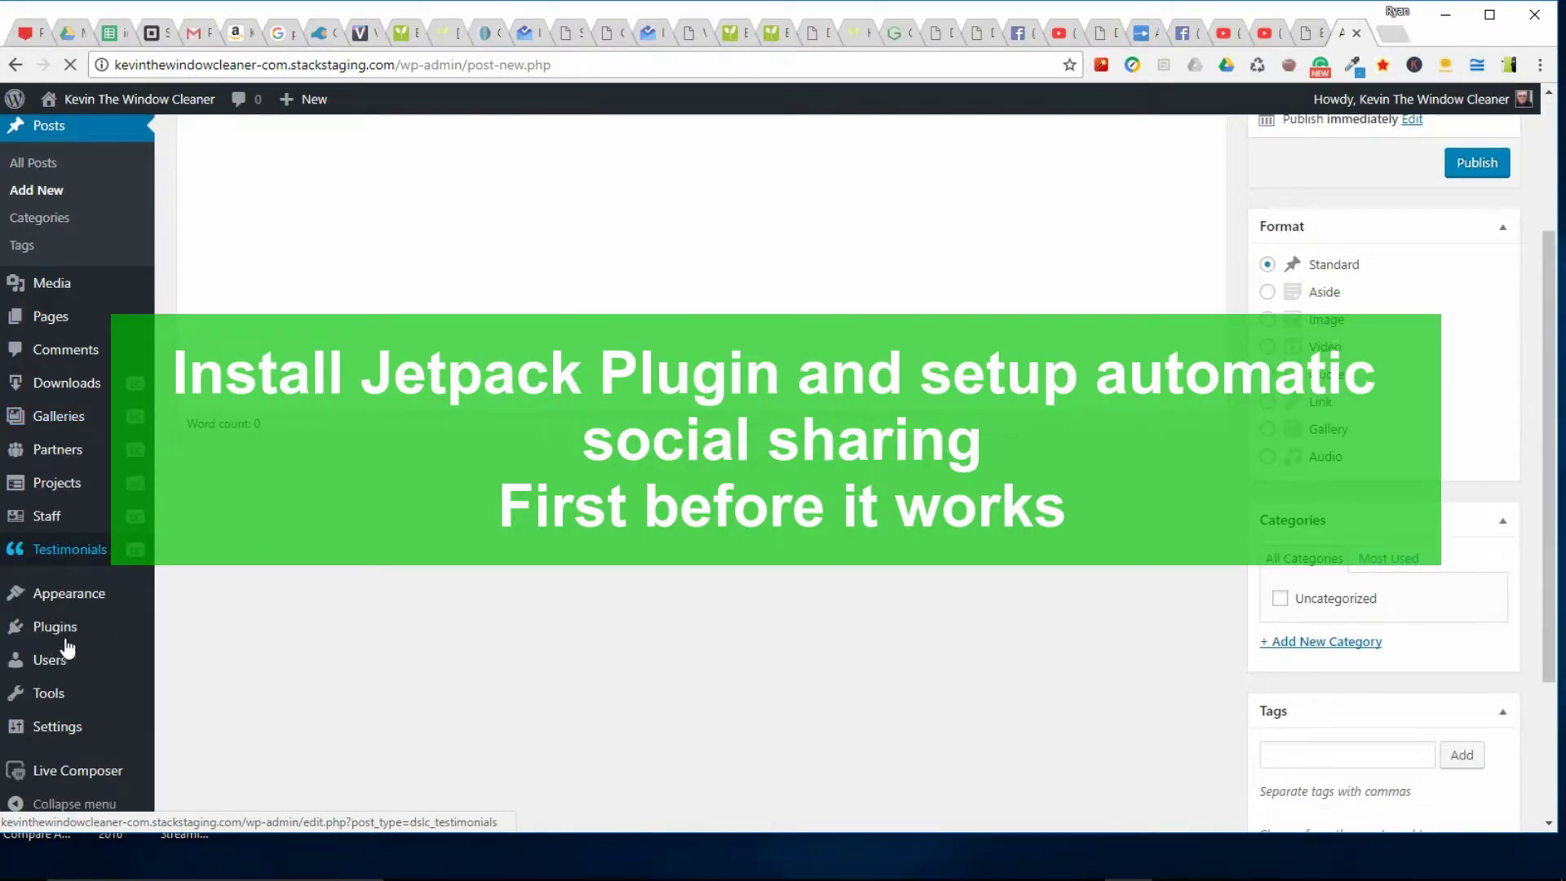
scroll(63, 644, "down", 3)
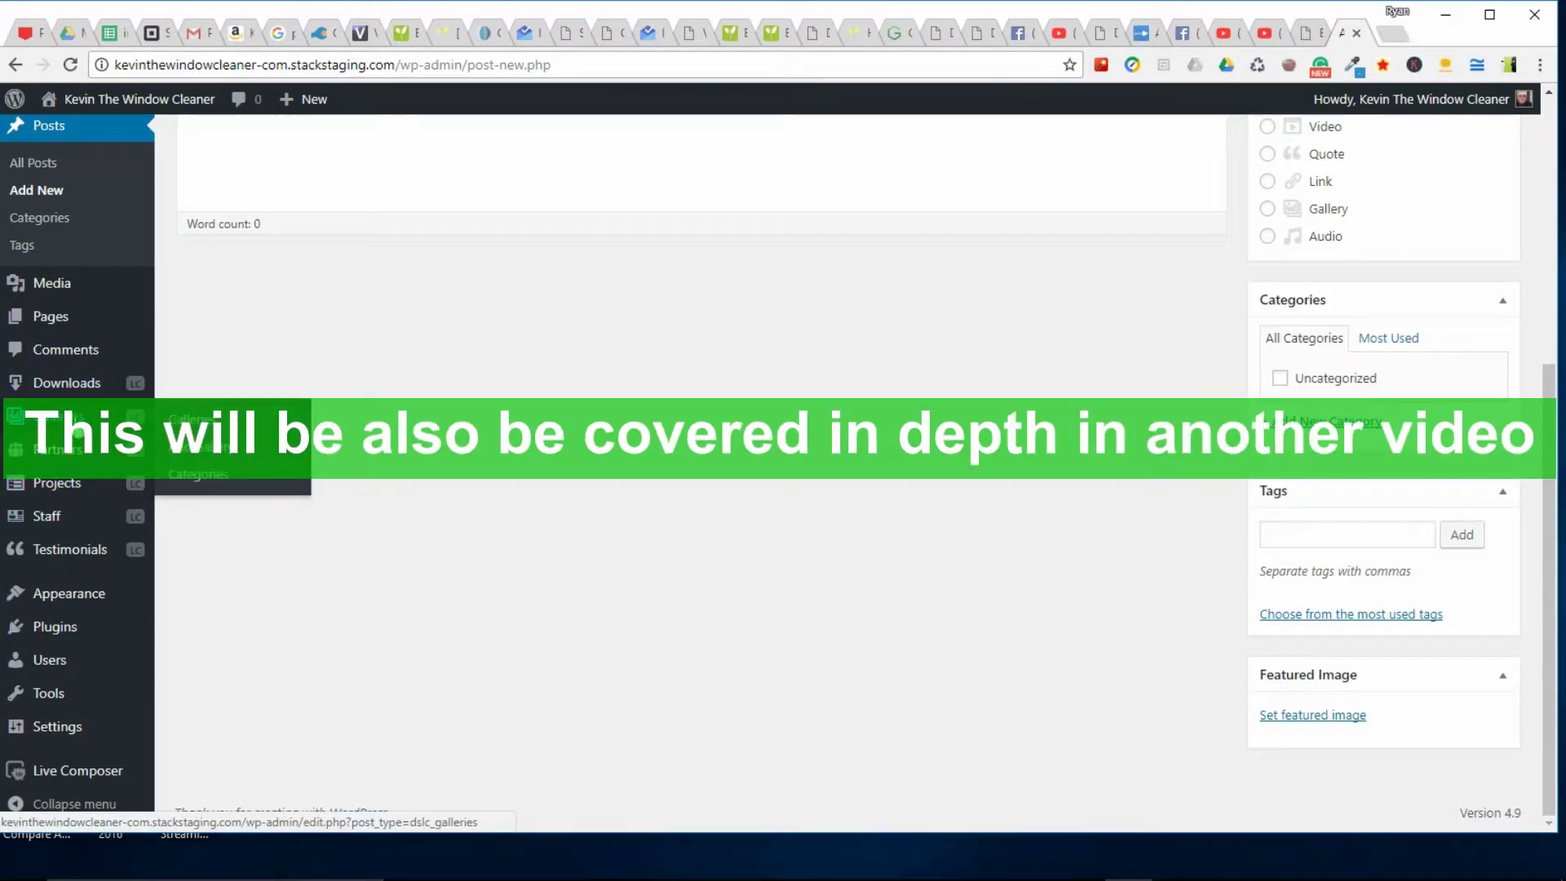
mouse_move(75, 485)
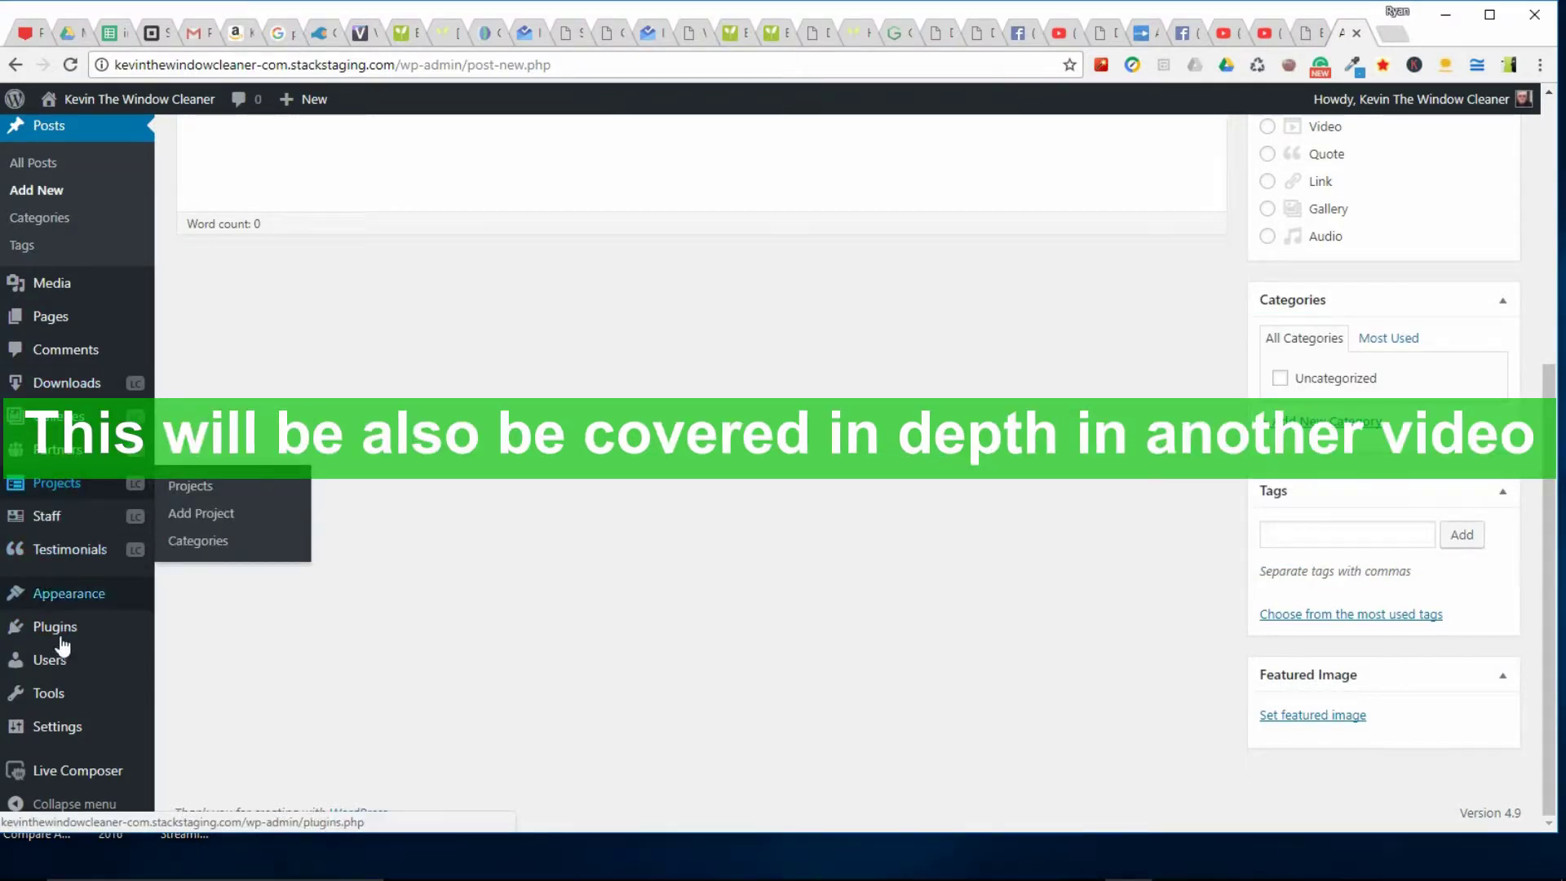
mouse_move(77, 629)
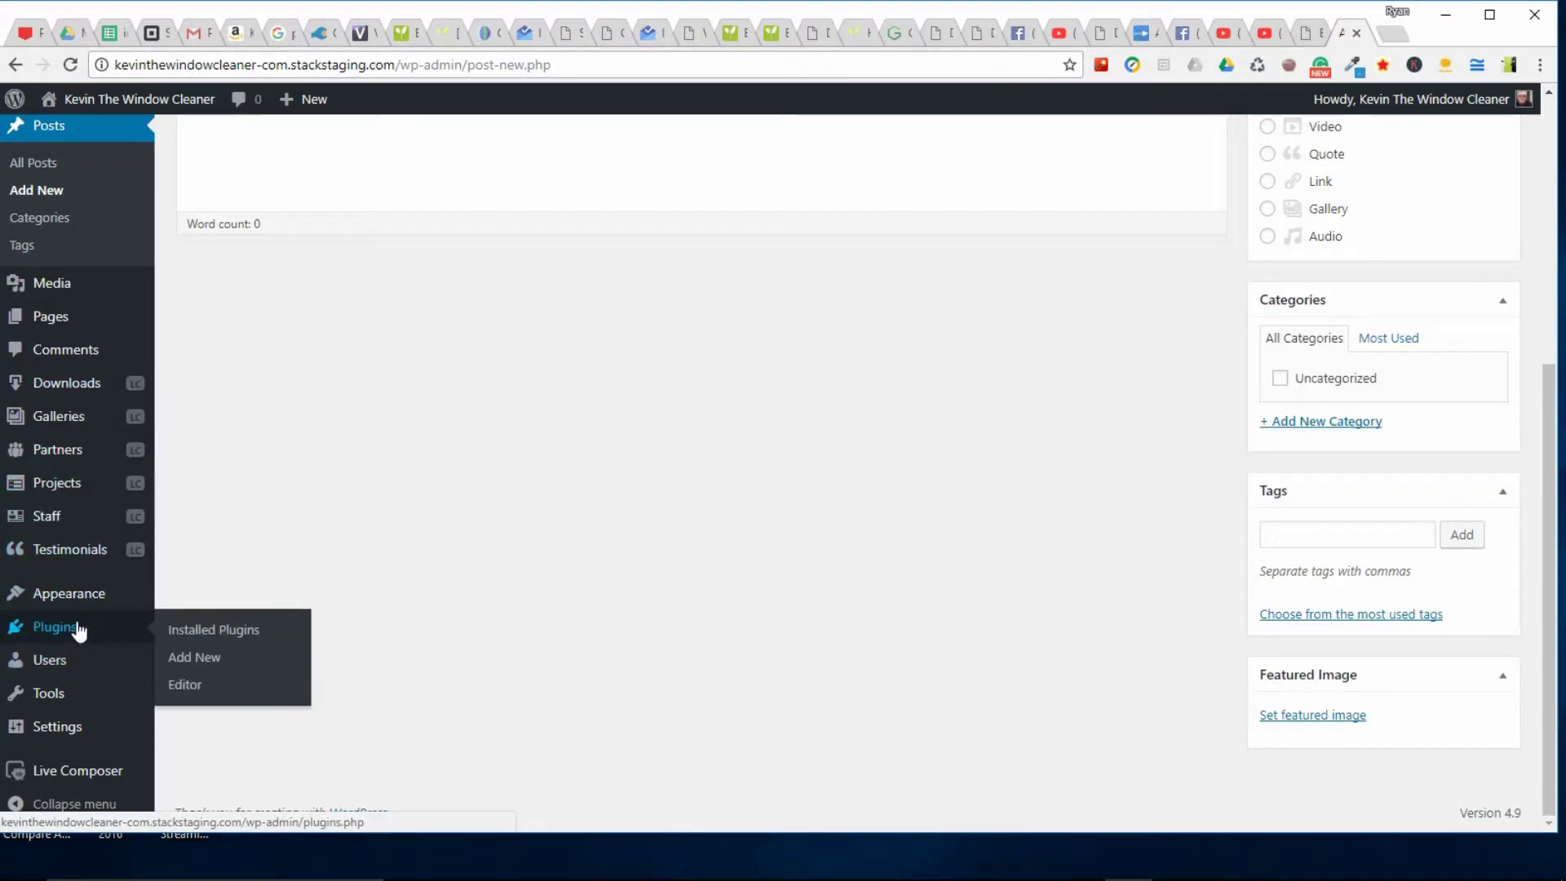
left_click(221, 629)
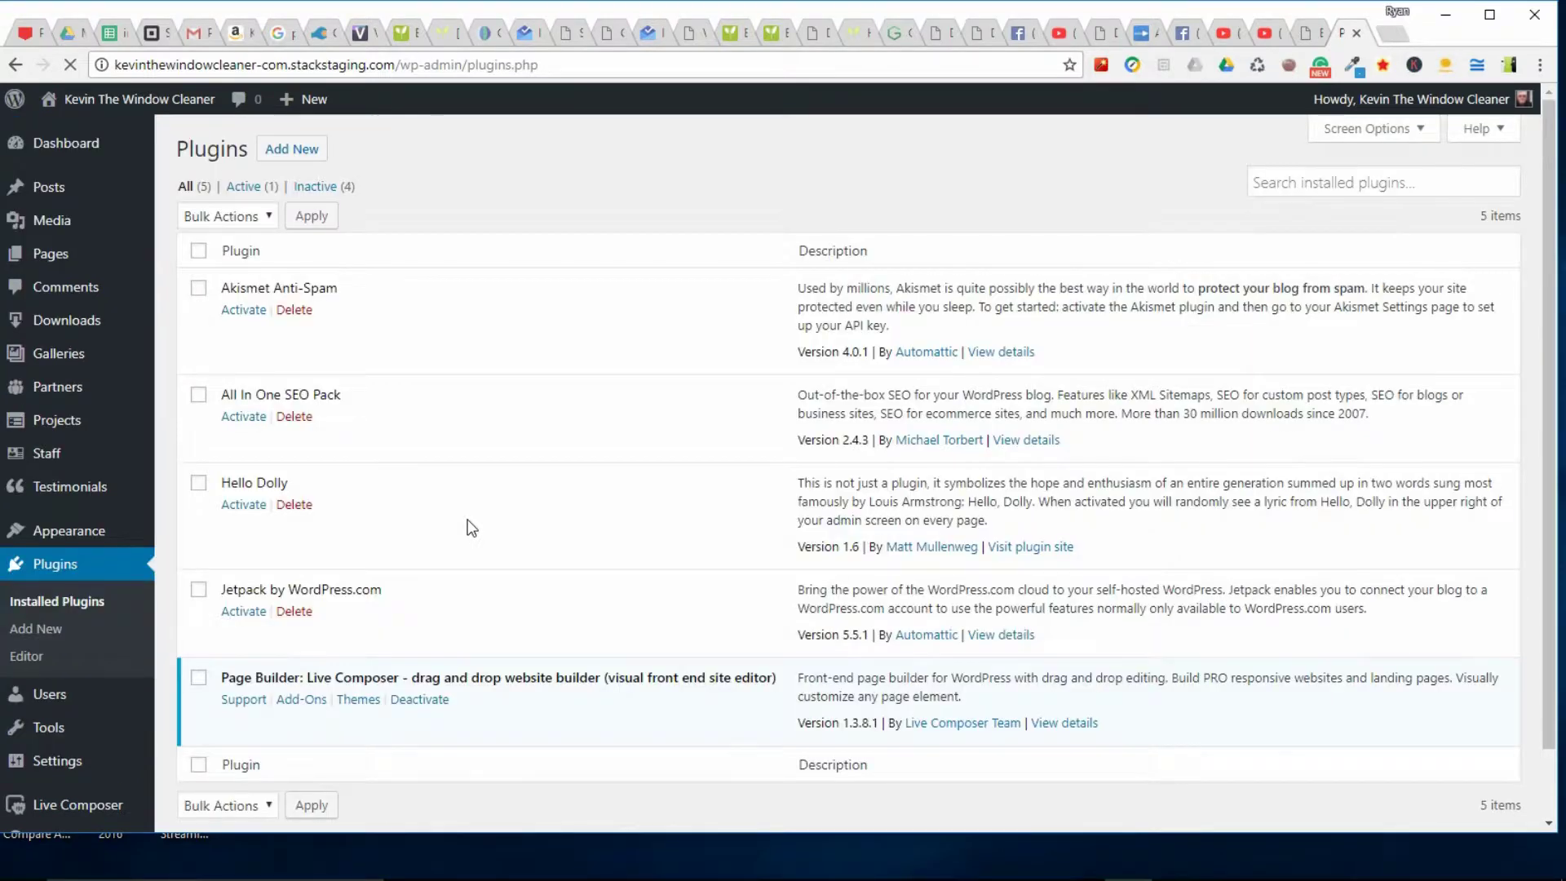
Review the installed plugins, open the page for adding plugins and highlight "social sharing" in the Jetpack by WordPress.com description
scroll(414, 497, "down", 1)
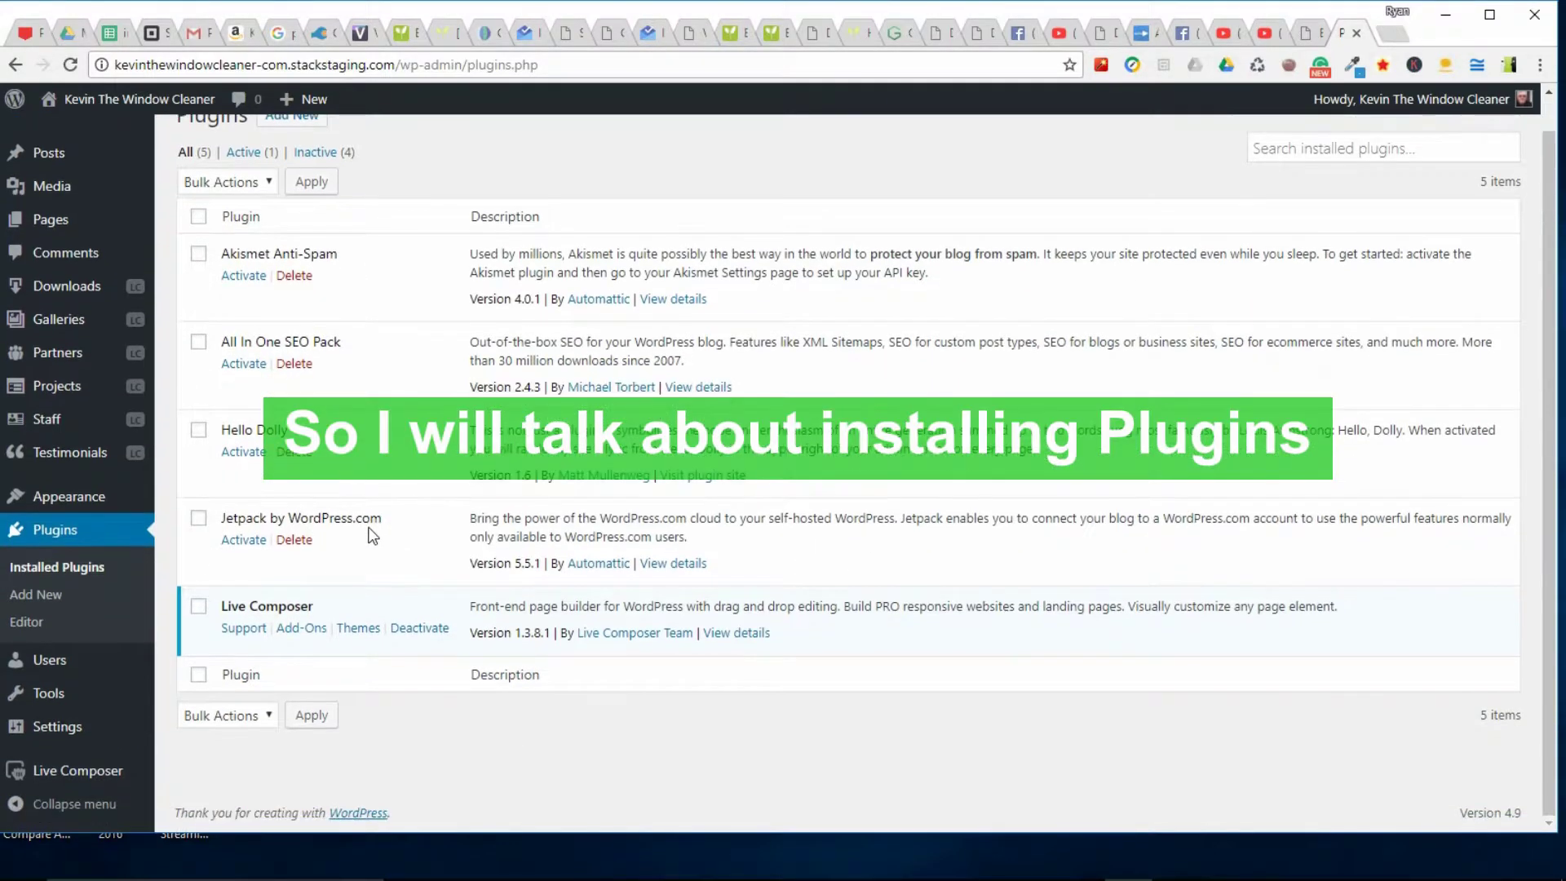
scroll(419, 345, "up", 1)
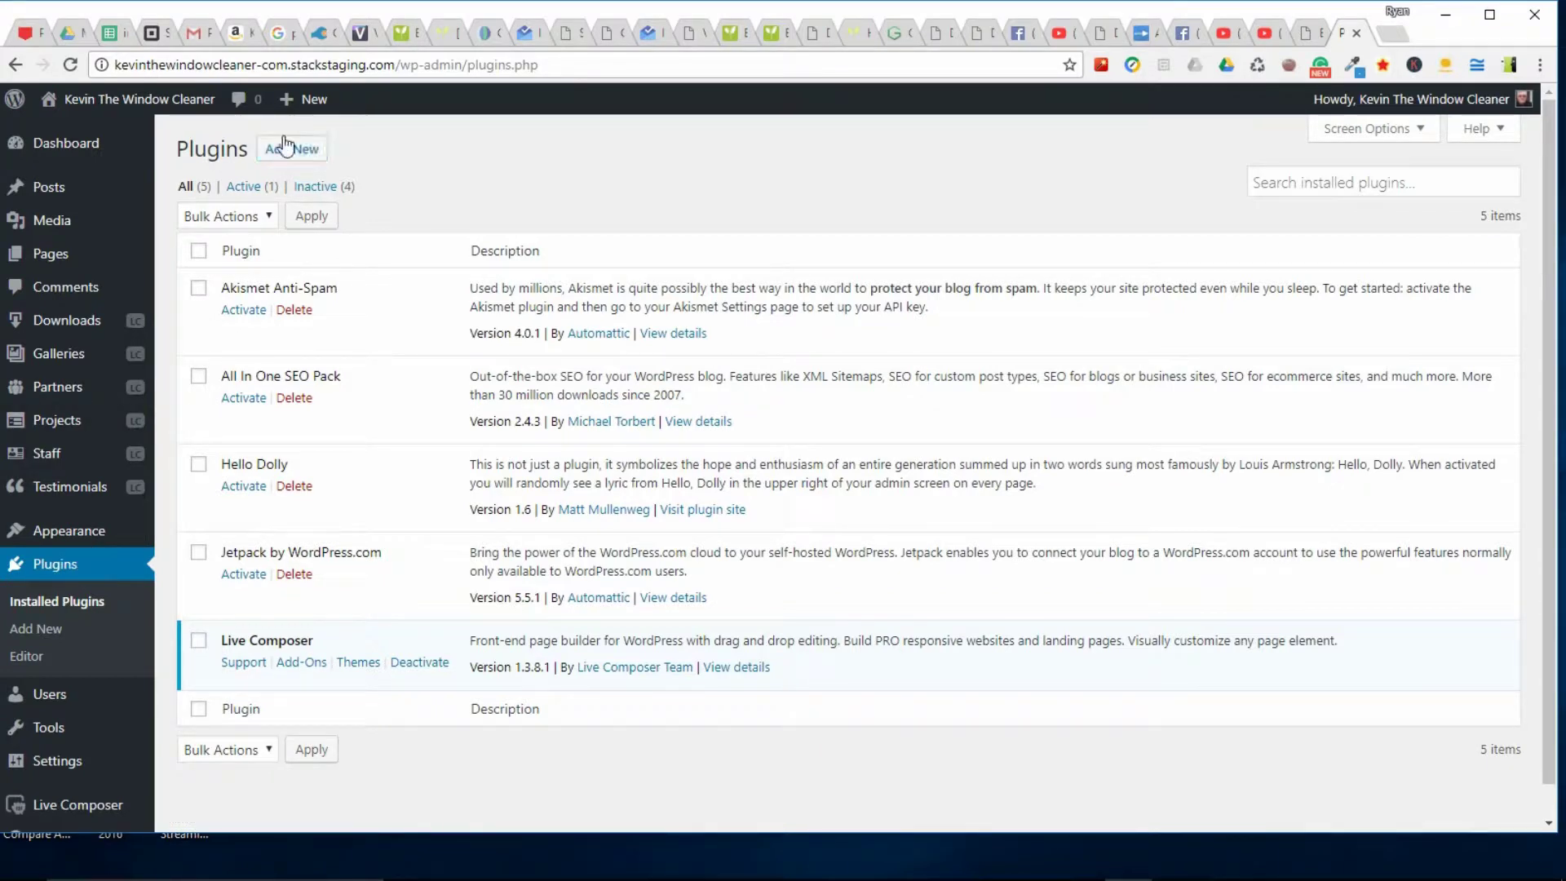
left_click(284, 148)
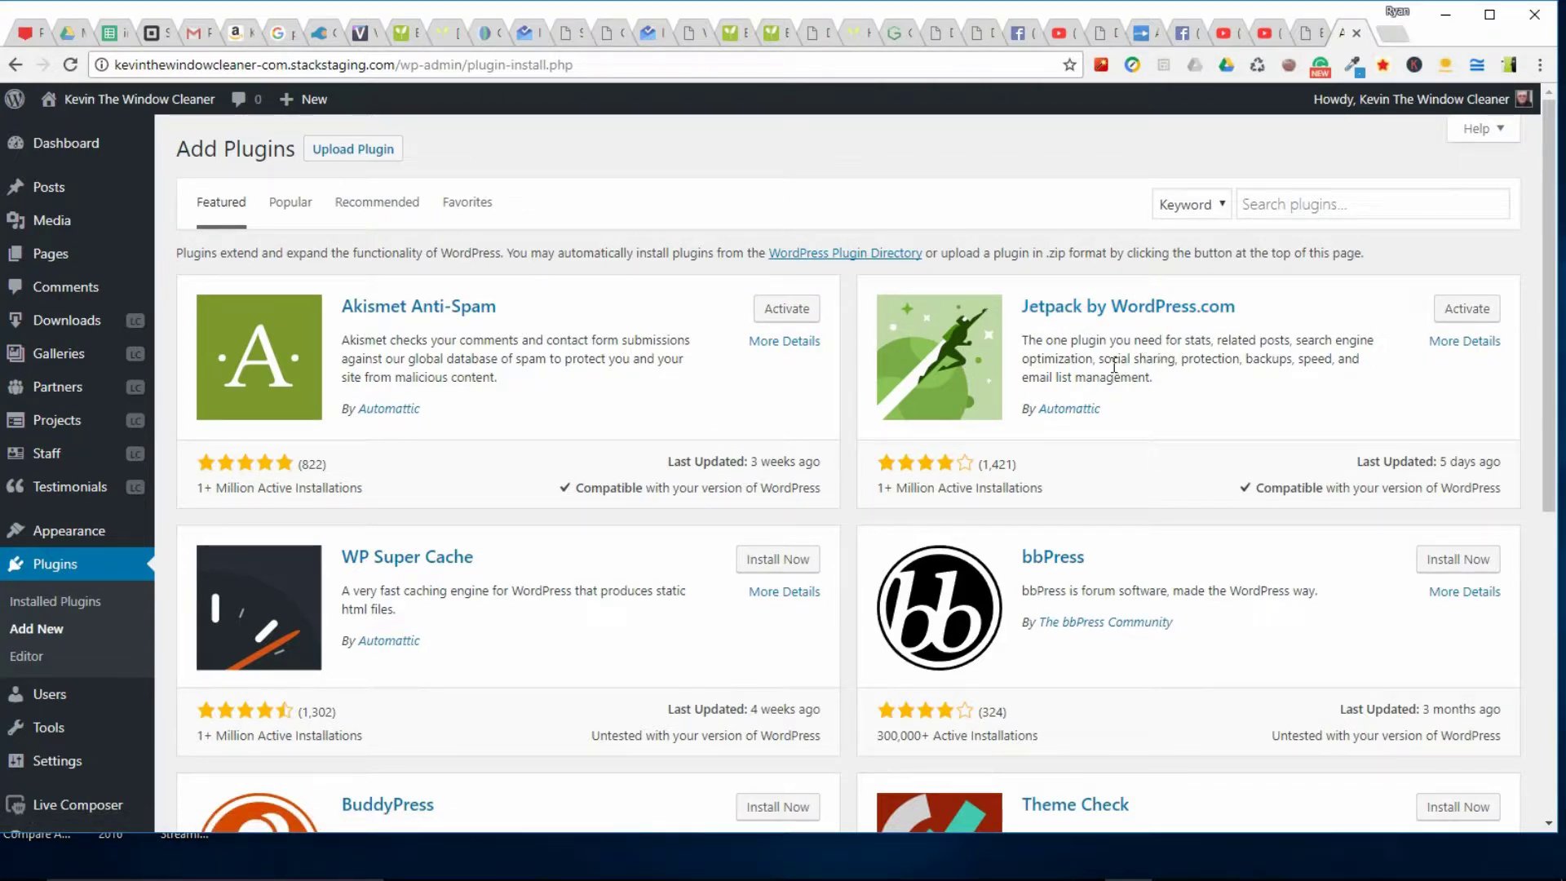
left_click_drag(1099, 362, 1180, 362)
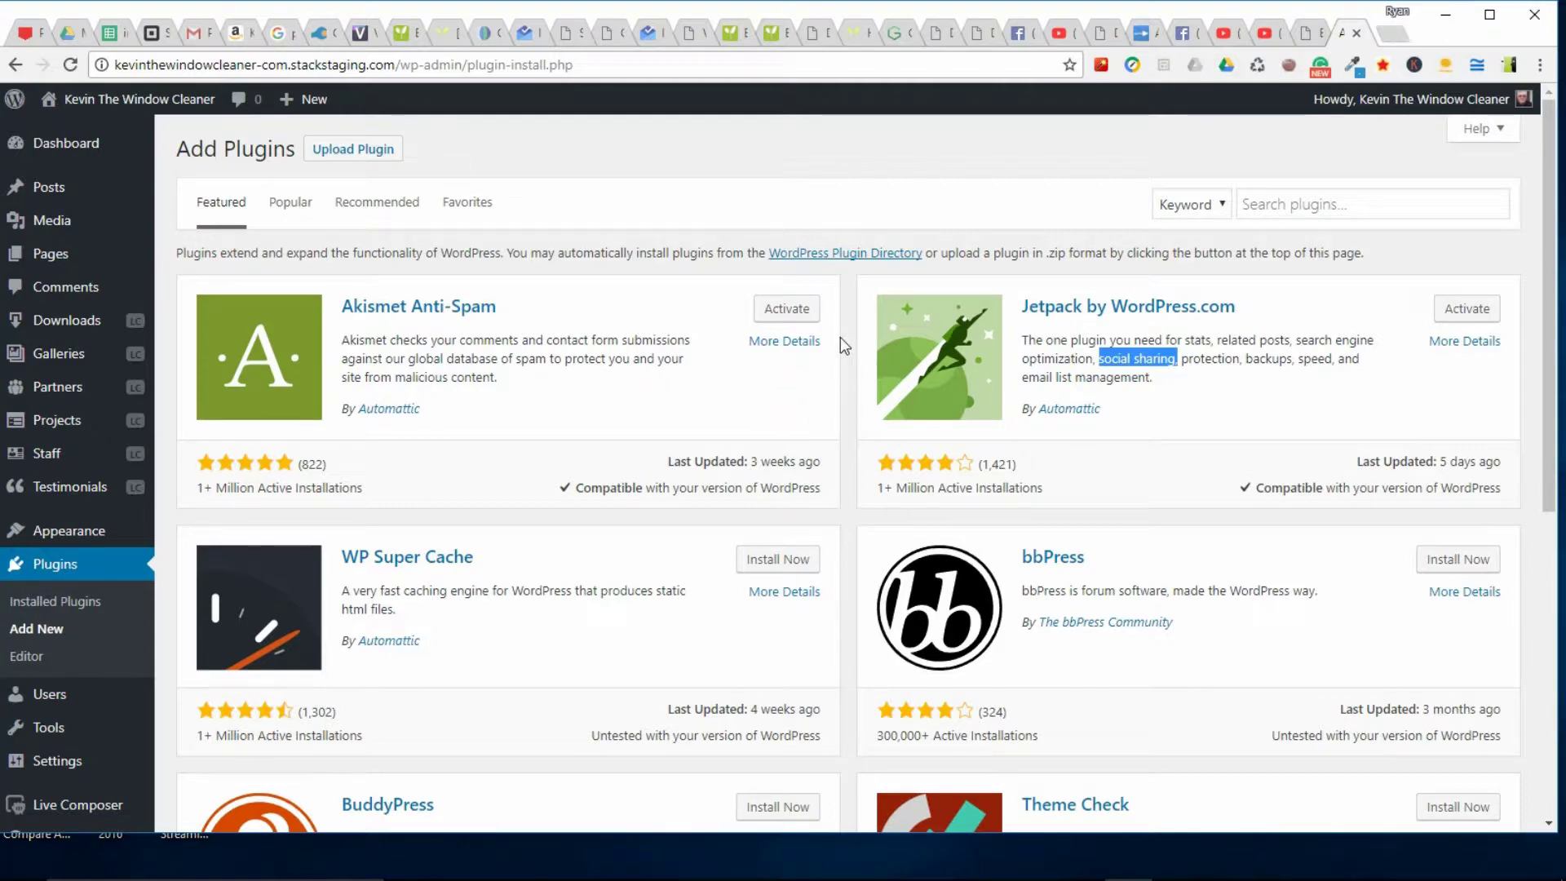
scroll(1402, 232, "down", 1)
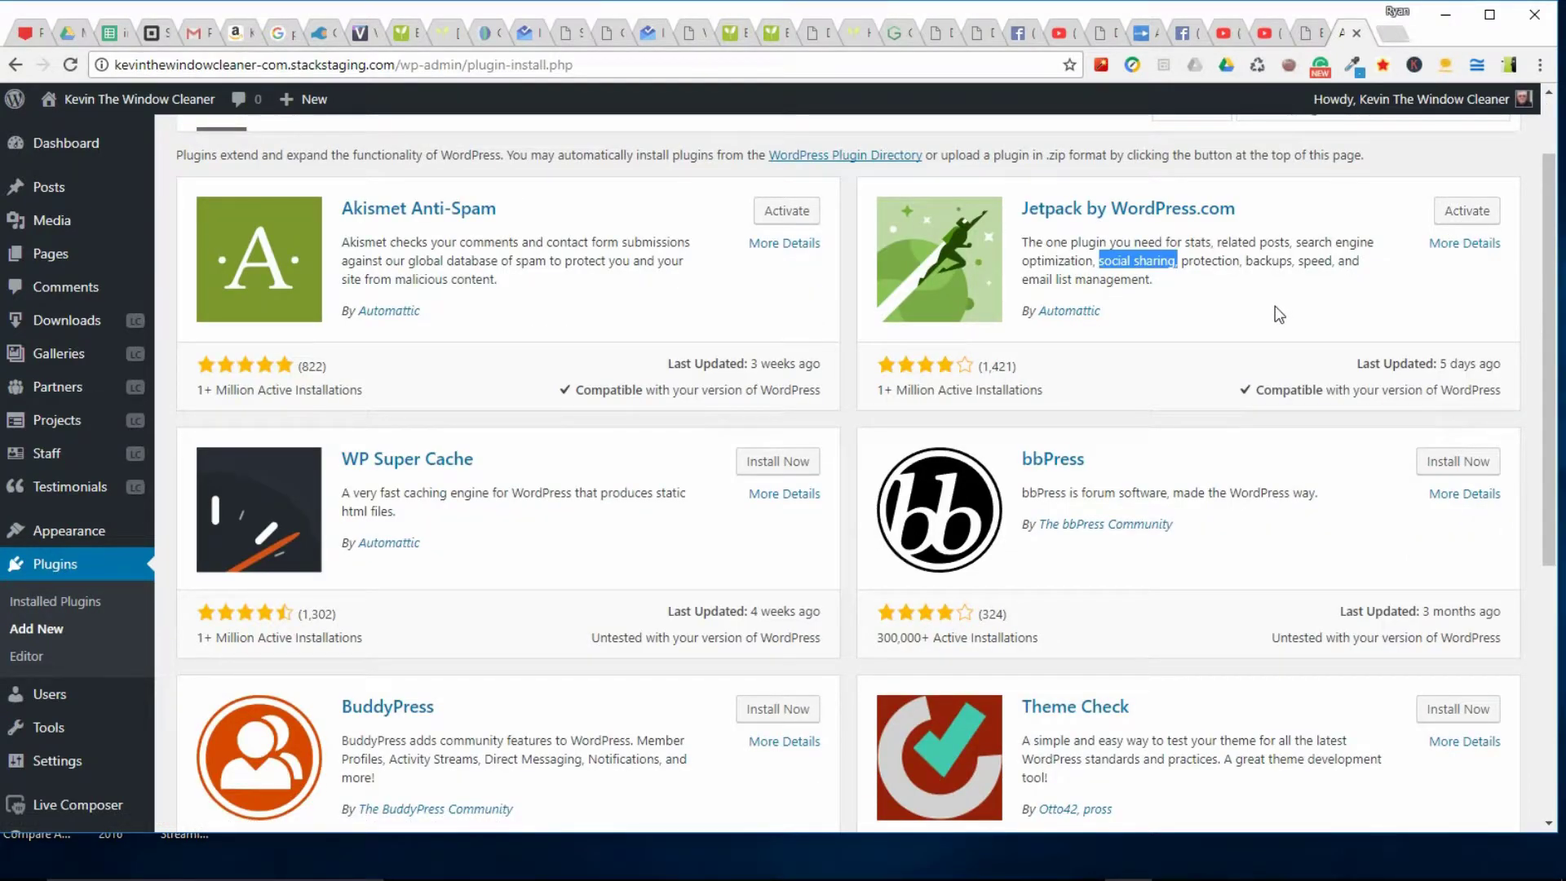
Look over the featured plugins offered for installation, including WP Super Cache, bbPress, BuddyPress and Theme Check
scroll(620, 468, "down", 2)
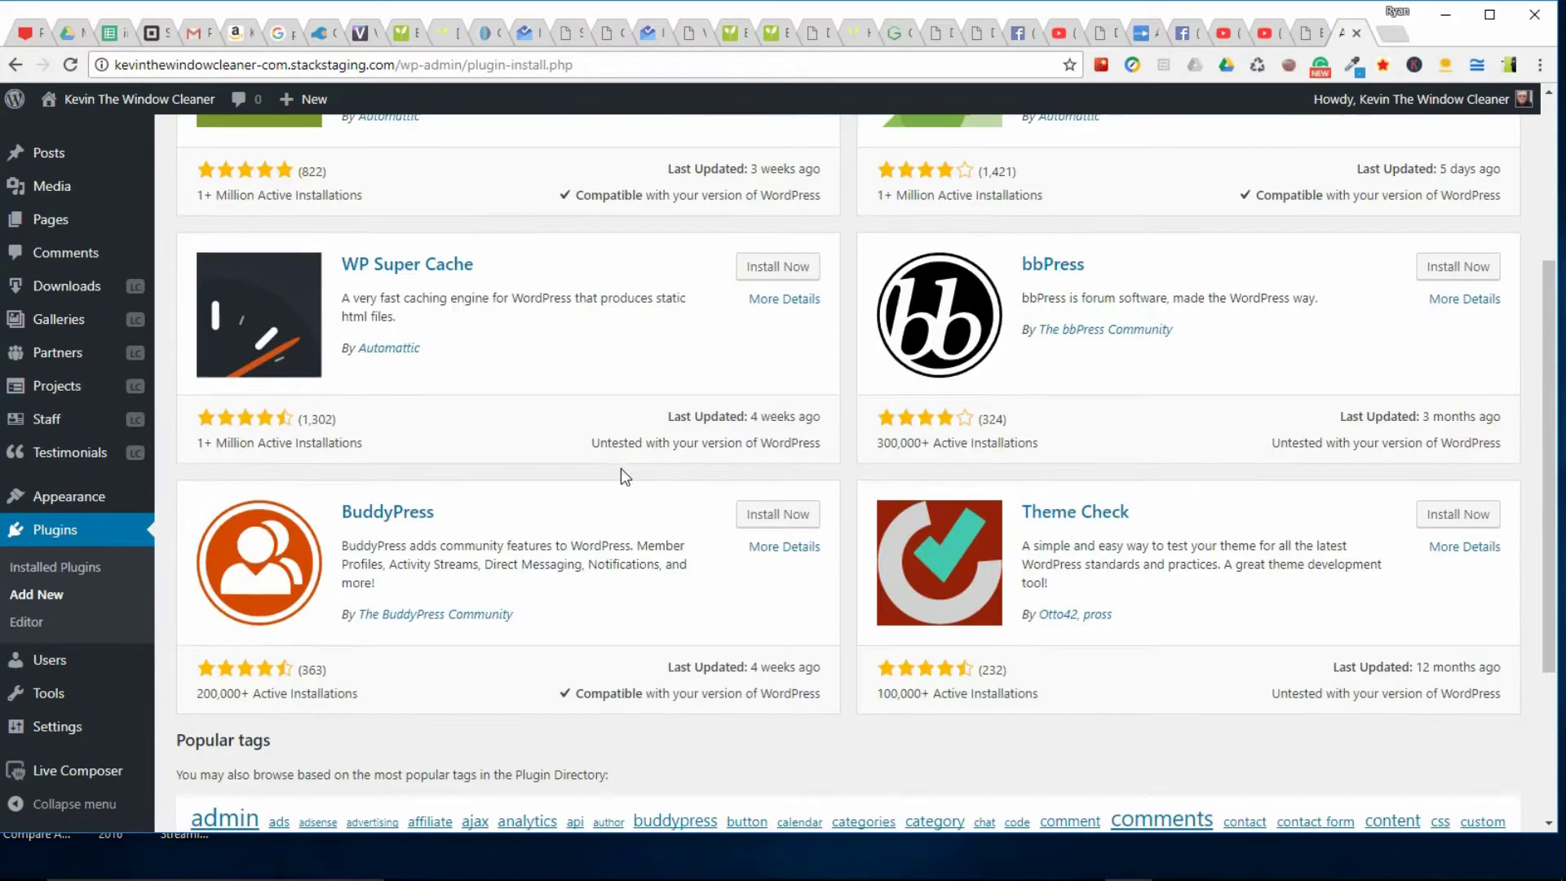
scroll(548, 417, "up", 1)
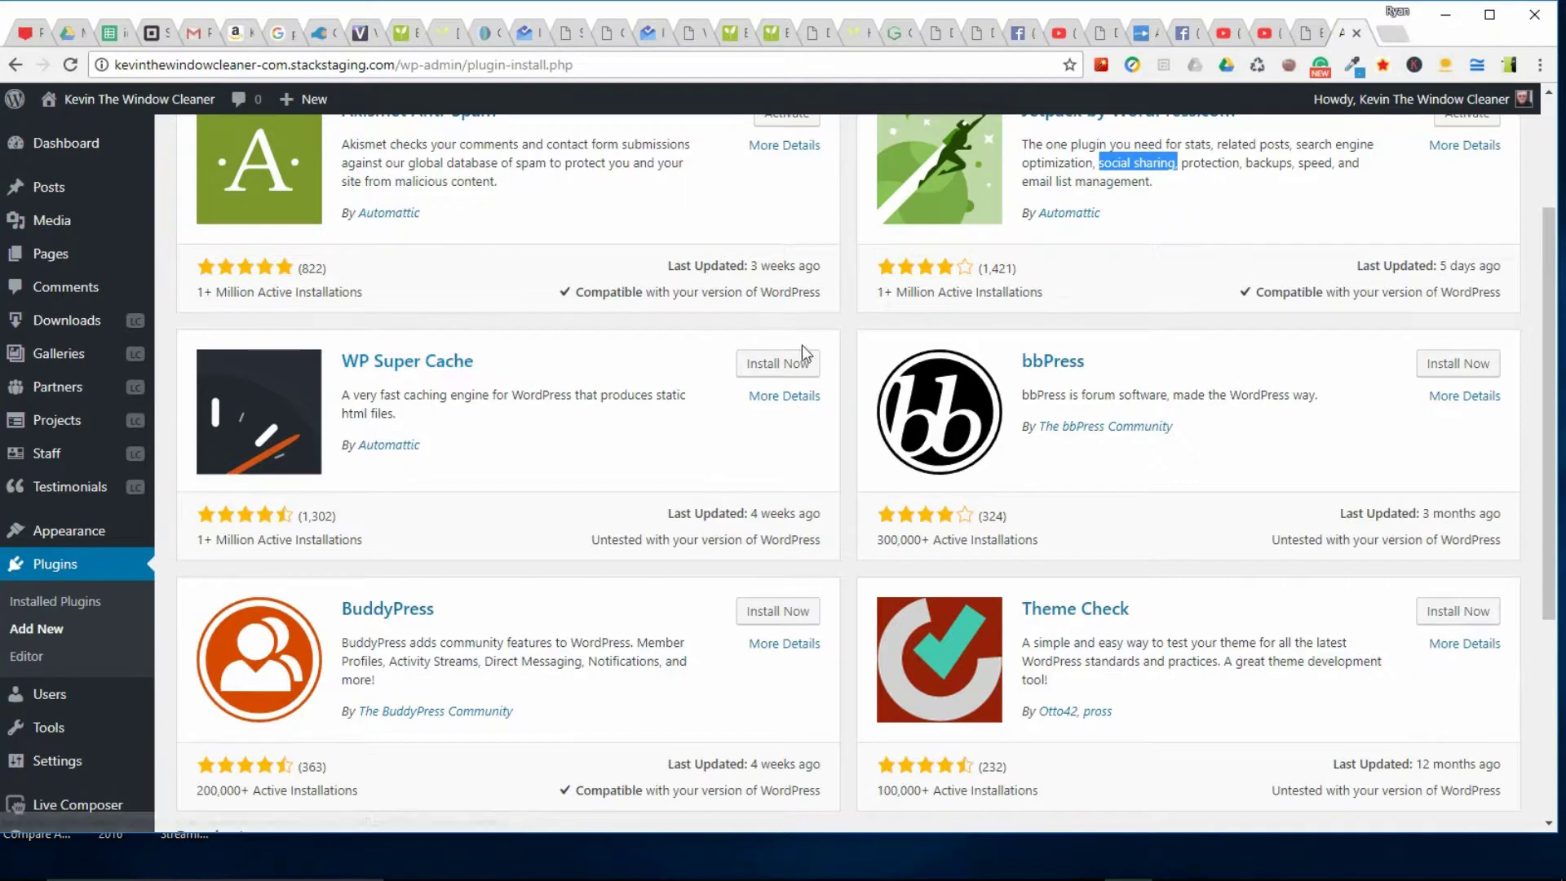
scroll(651, 513, "down", 2)
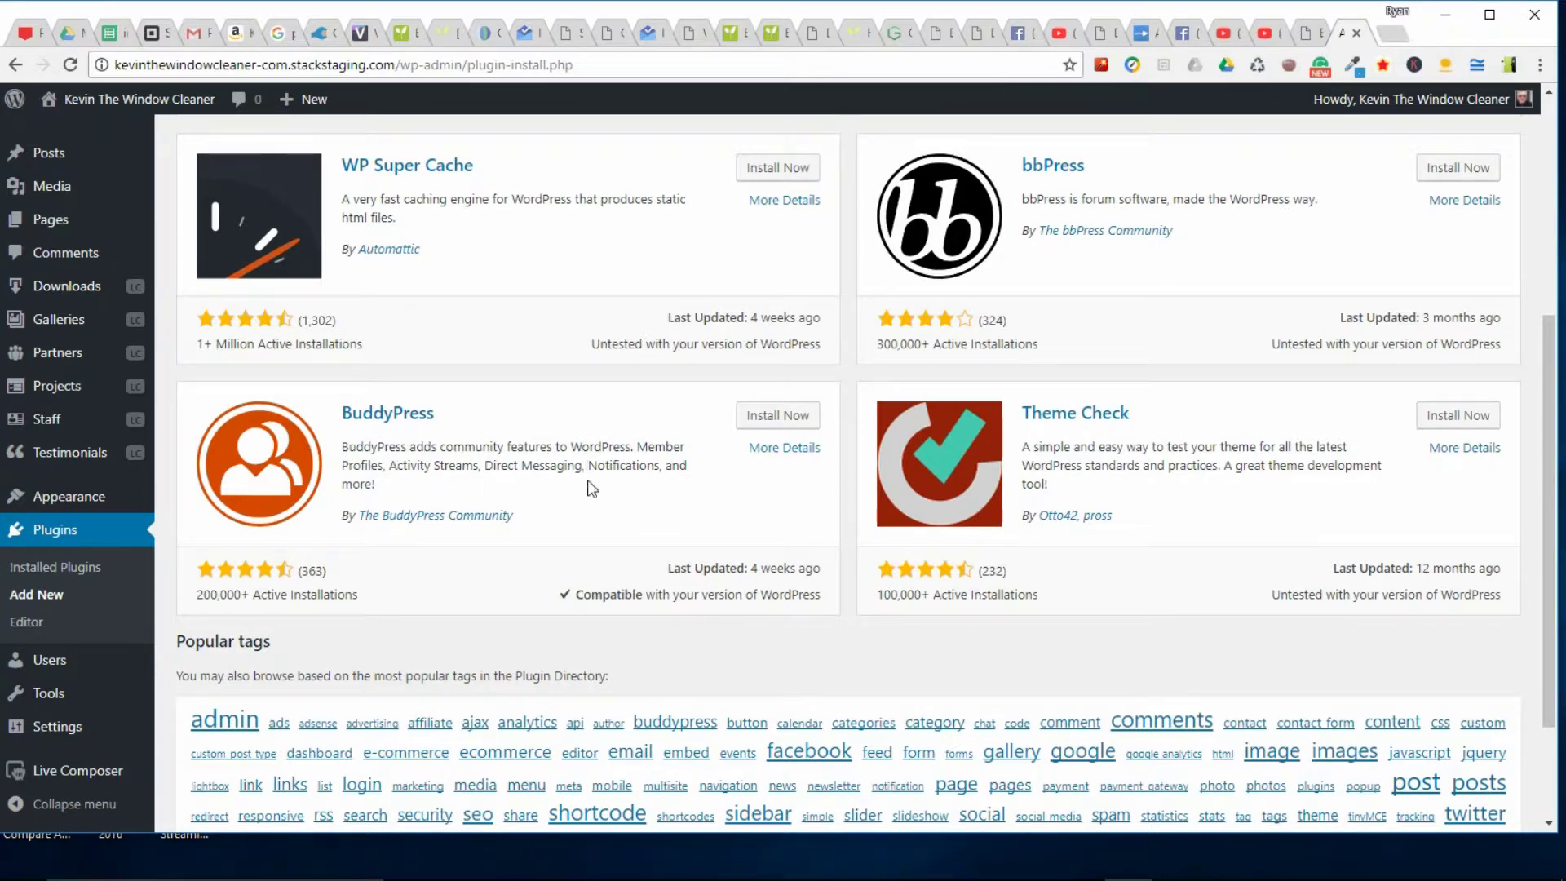
scroll(589, 504, "up", 2)
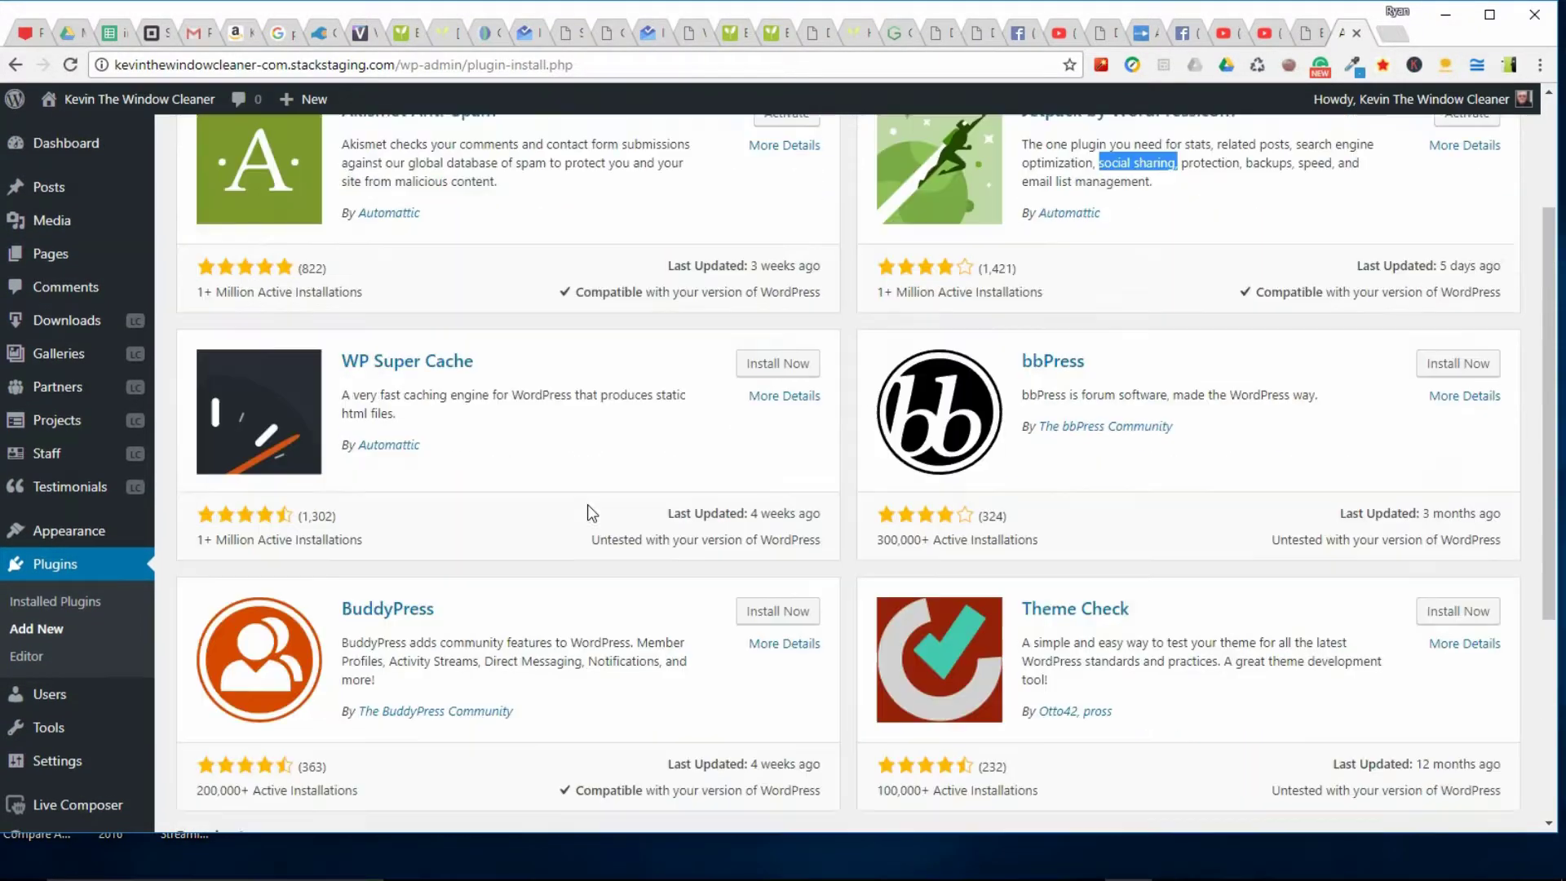
scroll(587, 503, "up", 2)
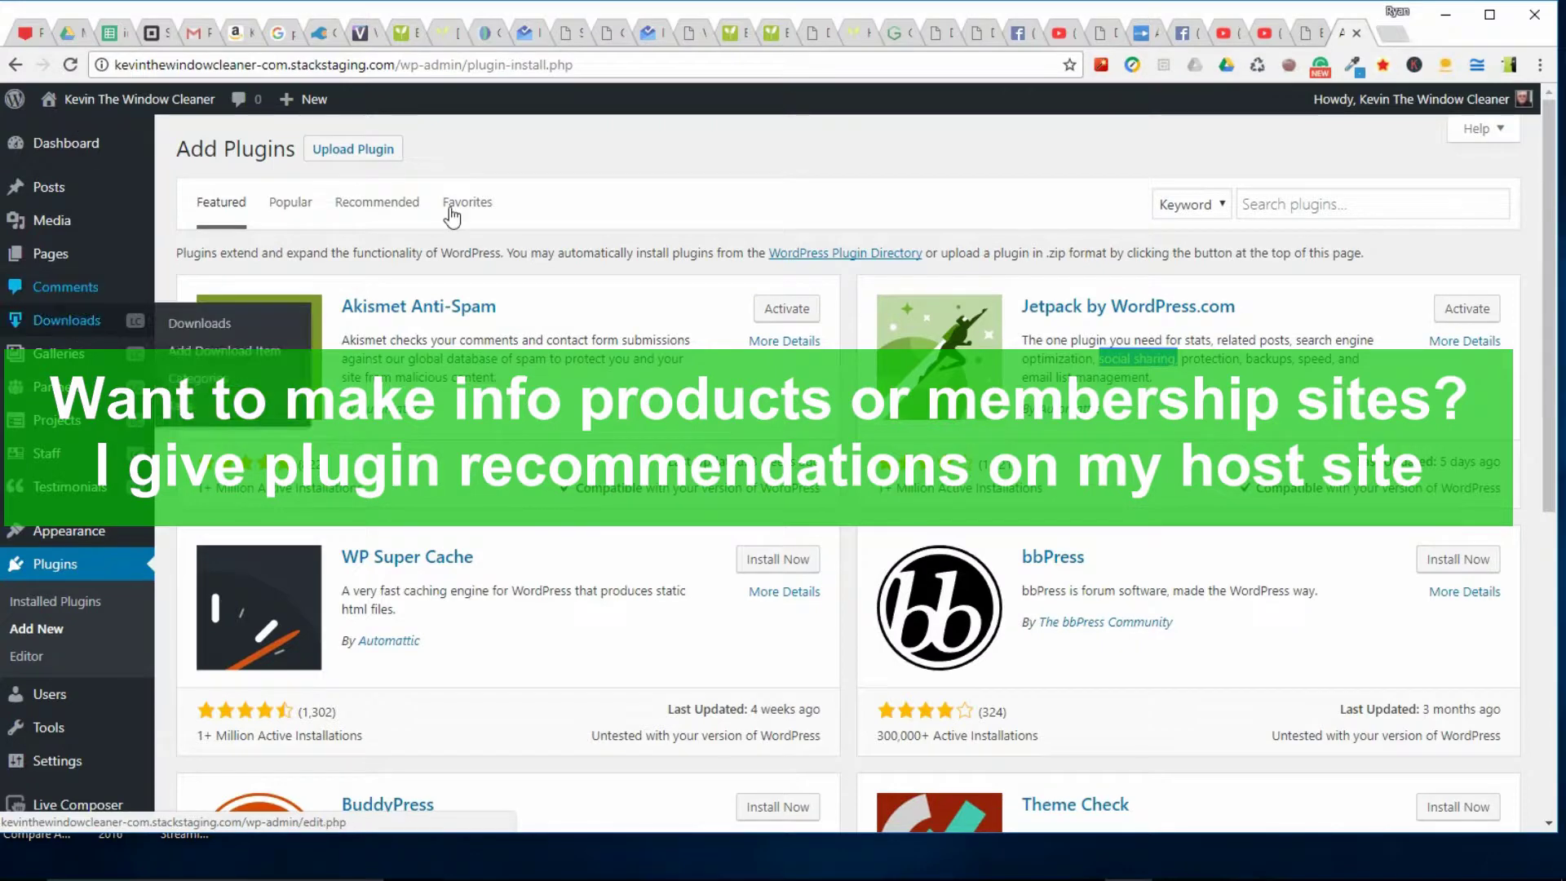
Switch to the GreenWebsiteHosting.com control panel and look over its recommended website builders, iGloo and Live Composer
left_click(895, 34)
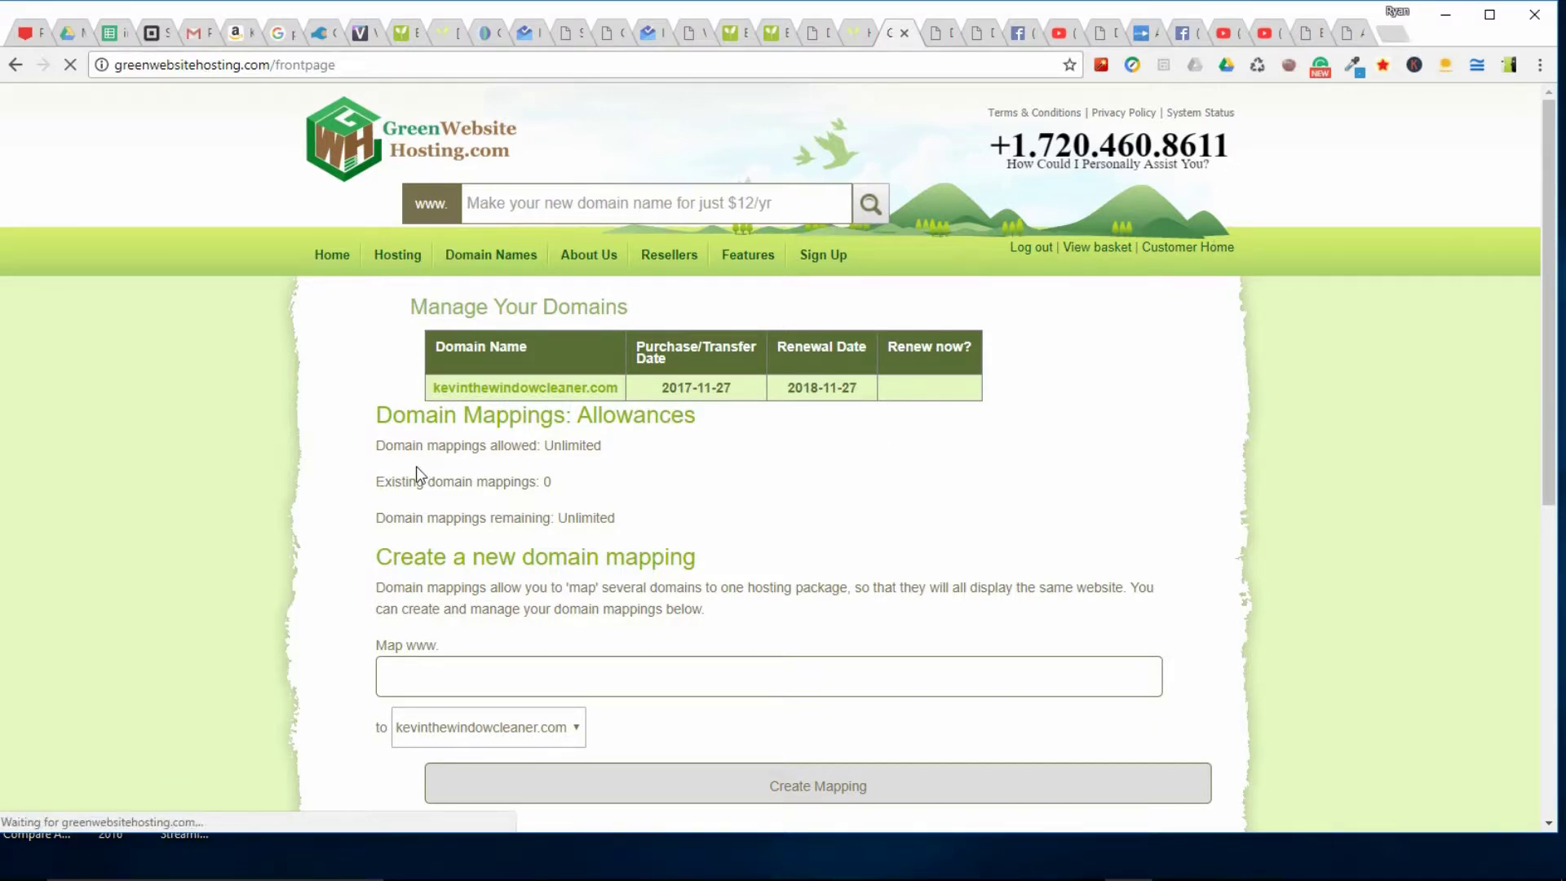
scroll(385, 604, "down", 3)
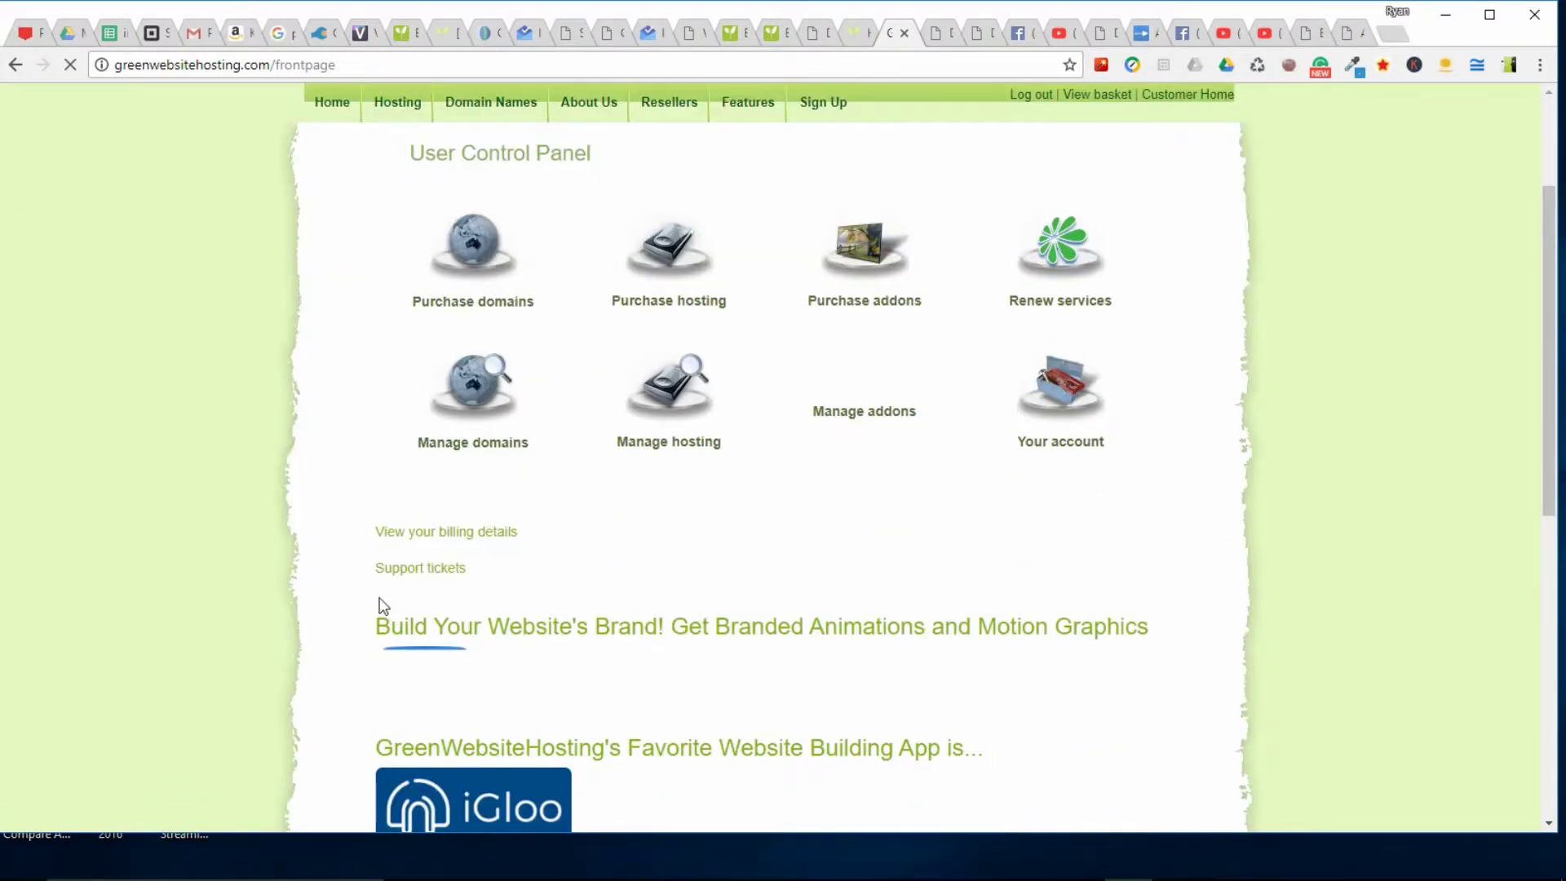
scroll(385, 604, "down", 3)
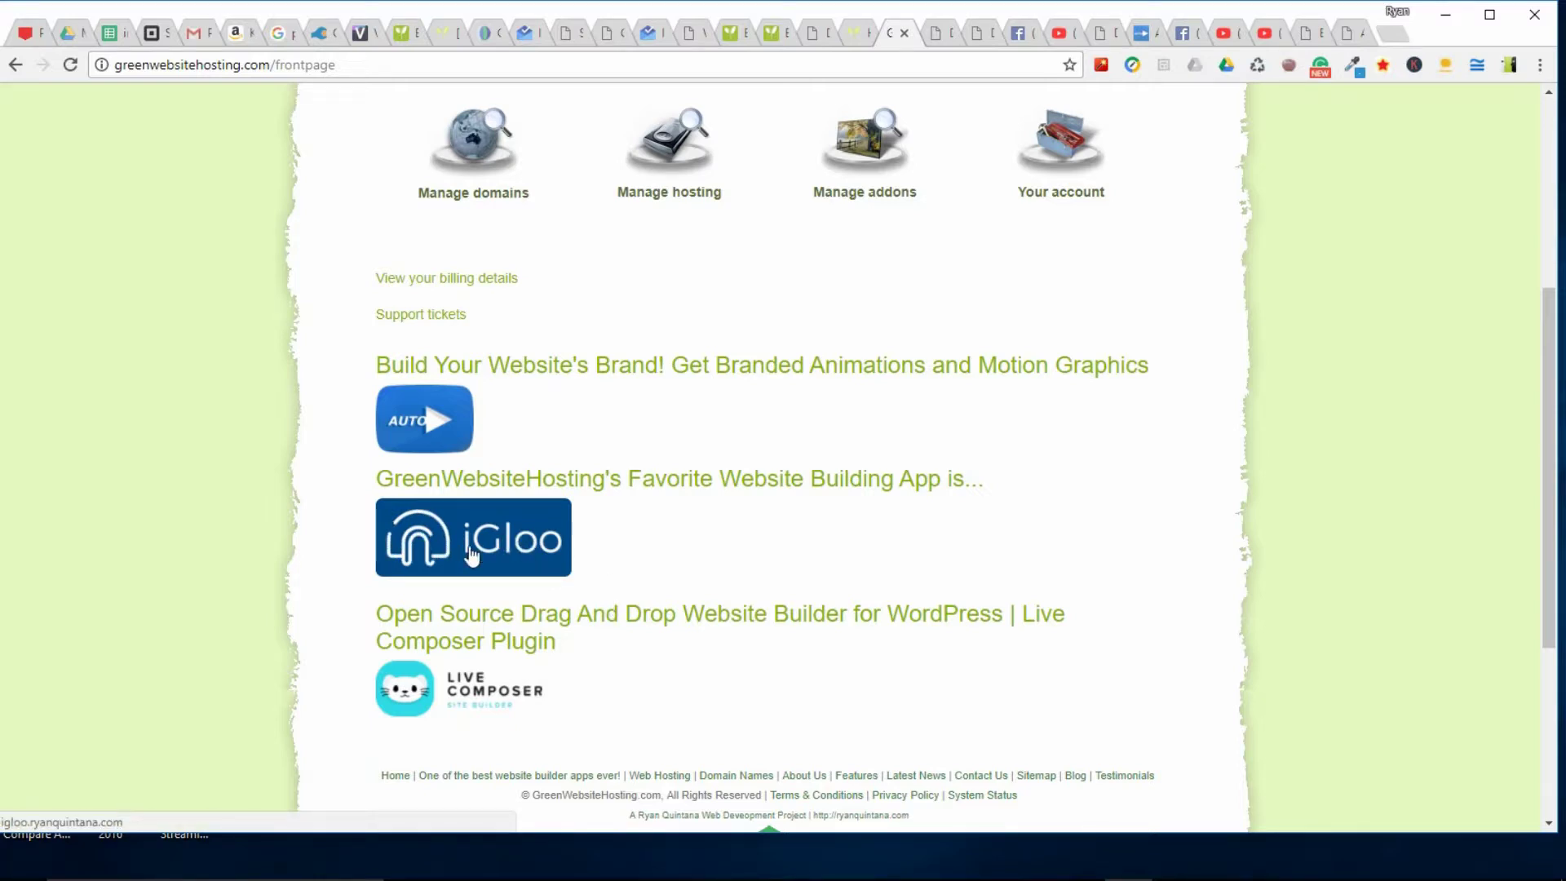
scroll(385, 584, "down", 2)
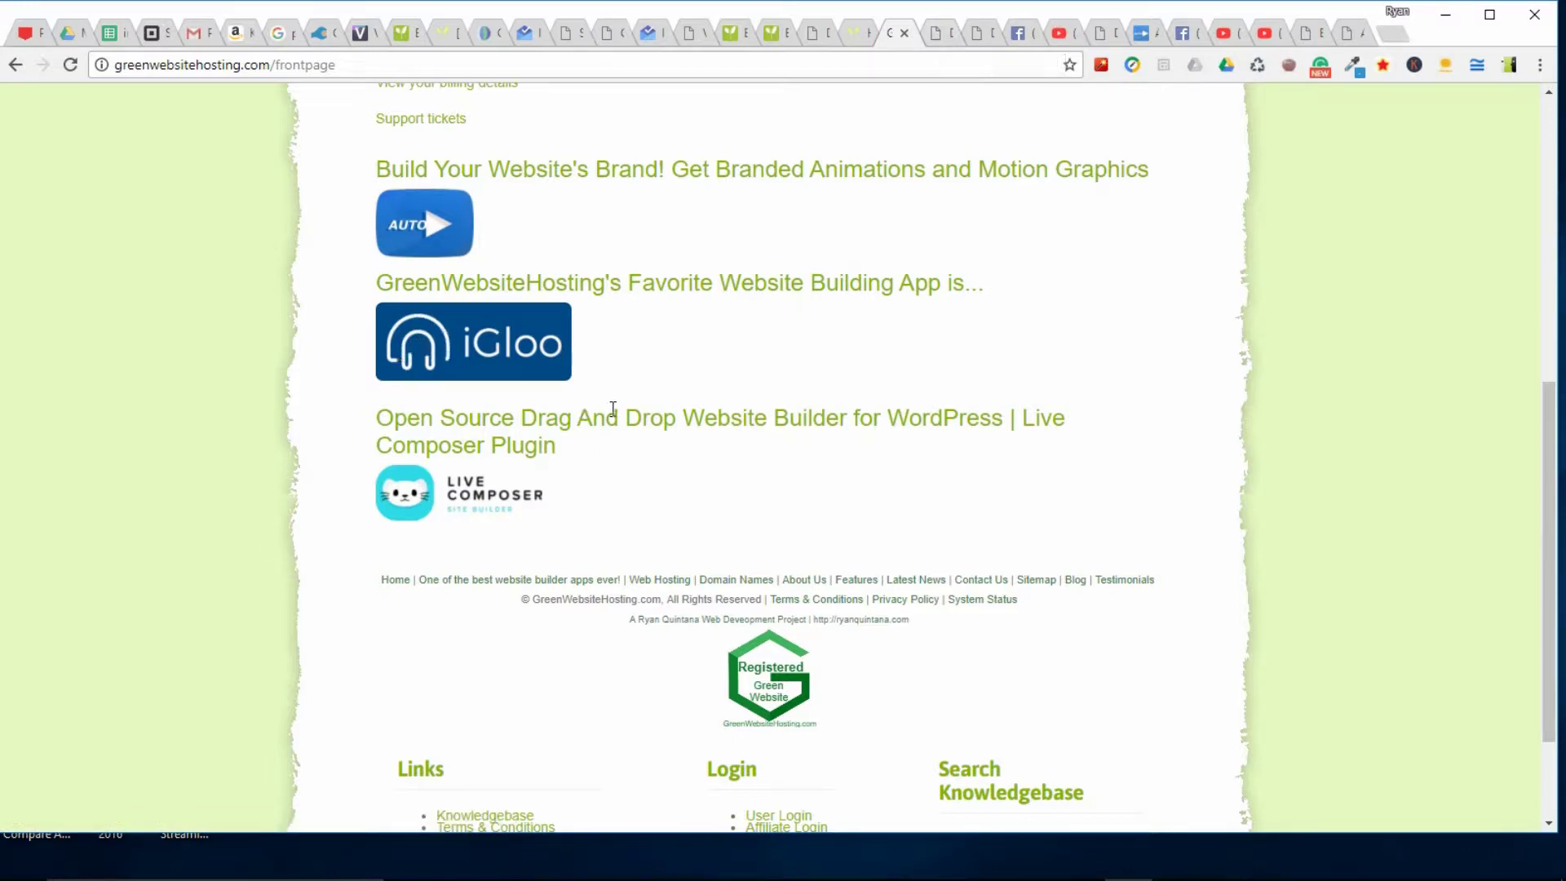
scroll(613, 408, "up", 1)
scroll(613, 408, "down", 1)
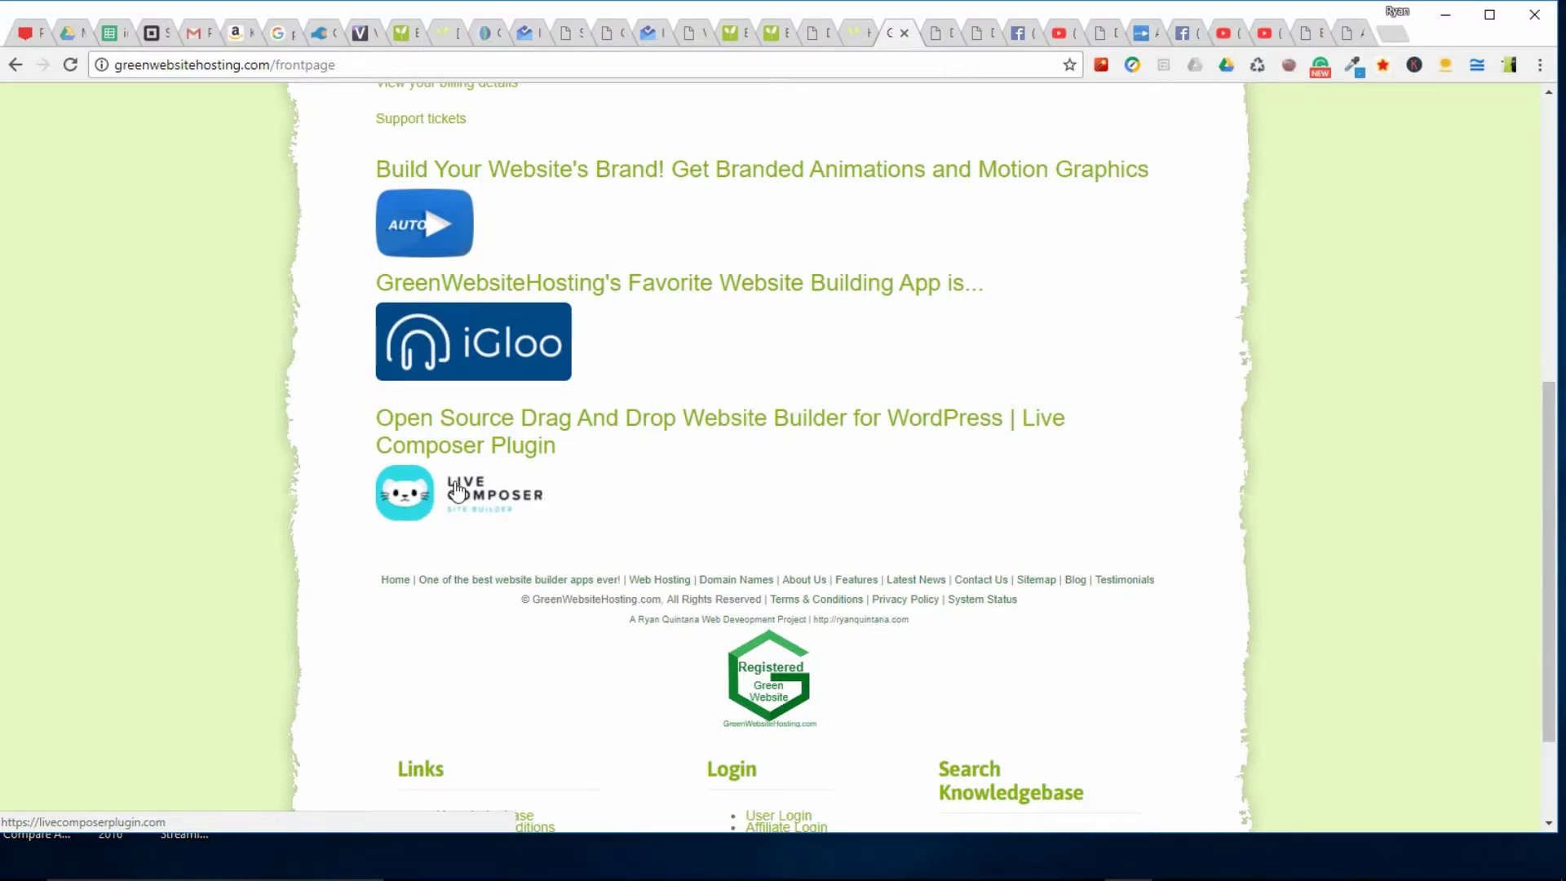
scroll(408, 511, "up", 2)
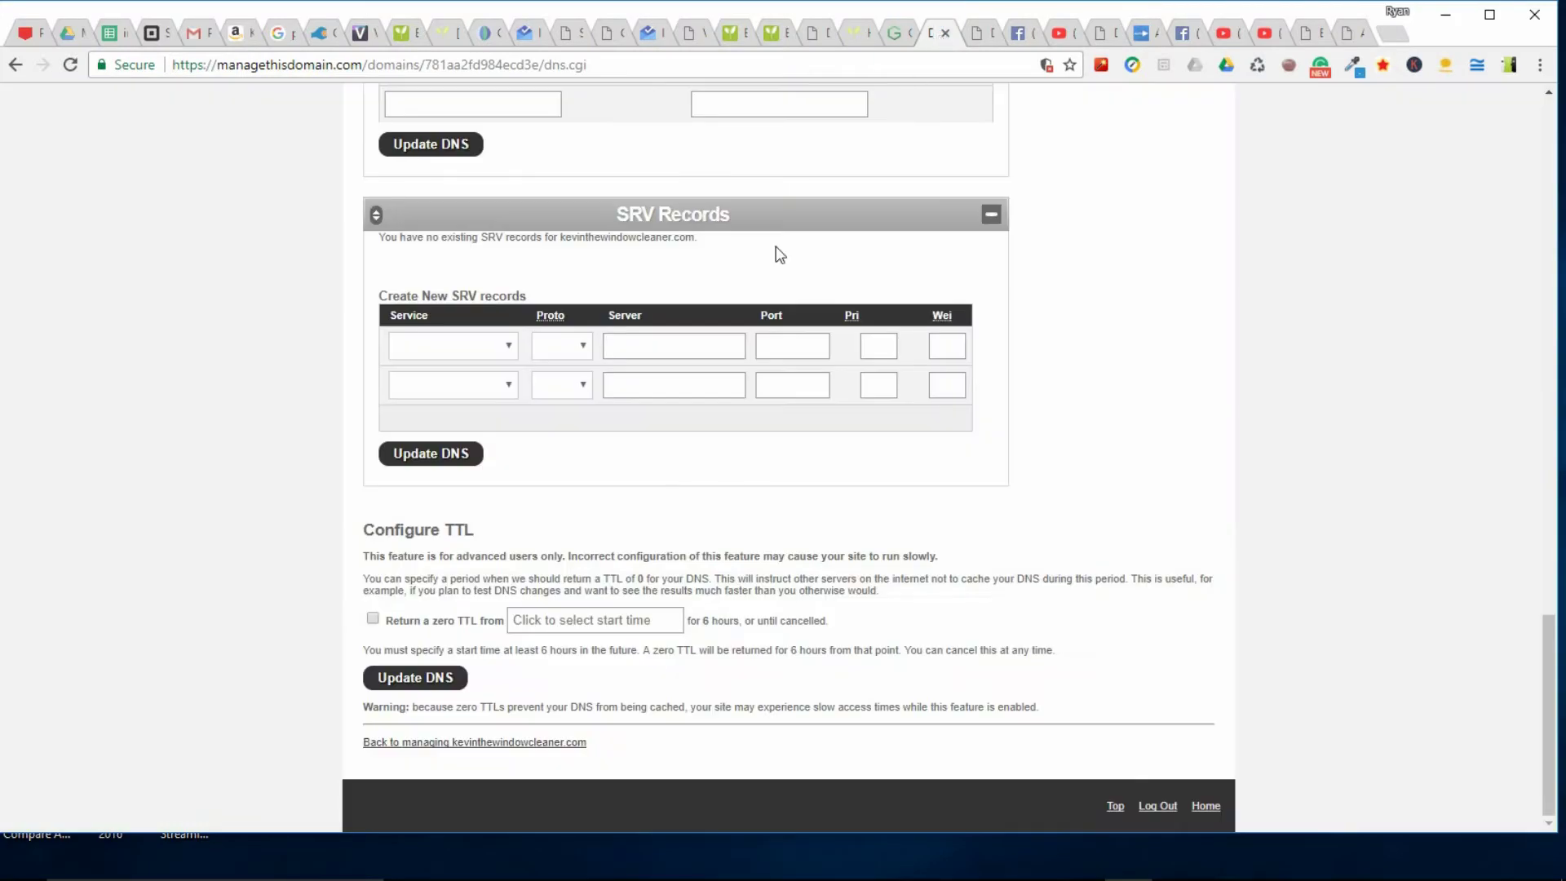
Return to the WordPress Dashboard, browse the plugins available to add and open the form for uploading a .zip plugin
left_click(1101, 32)
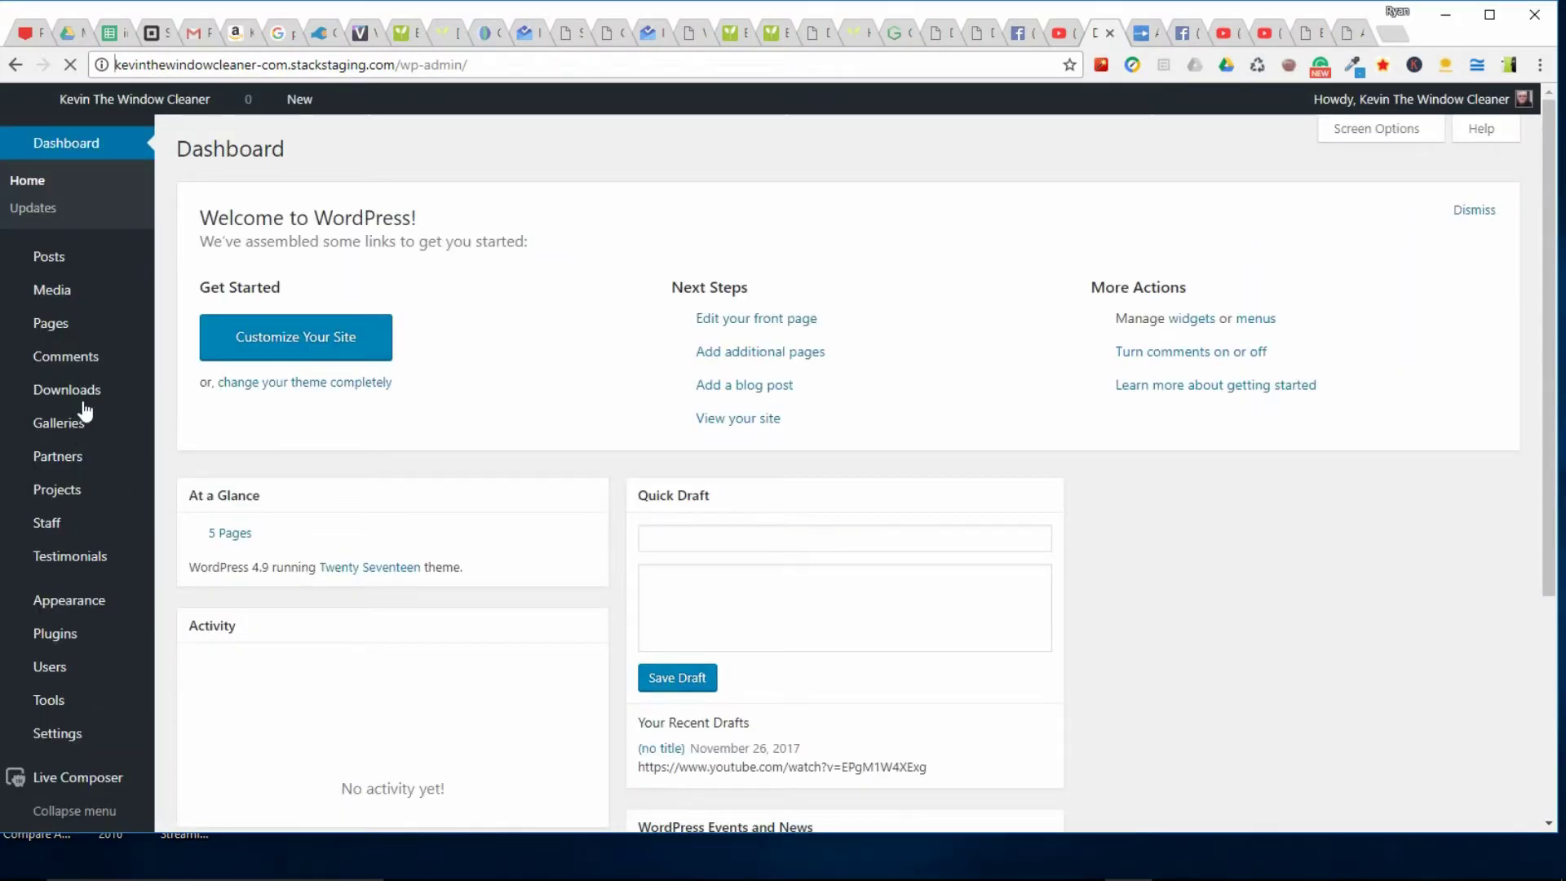
mouse_move(63, 640)
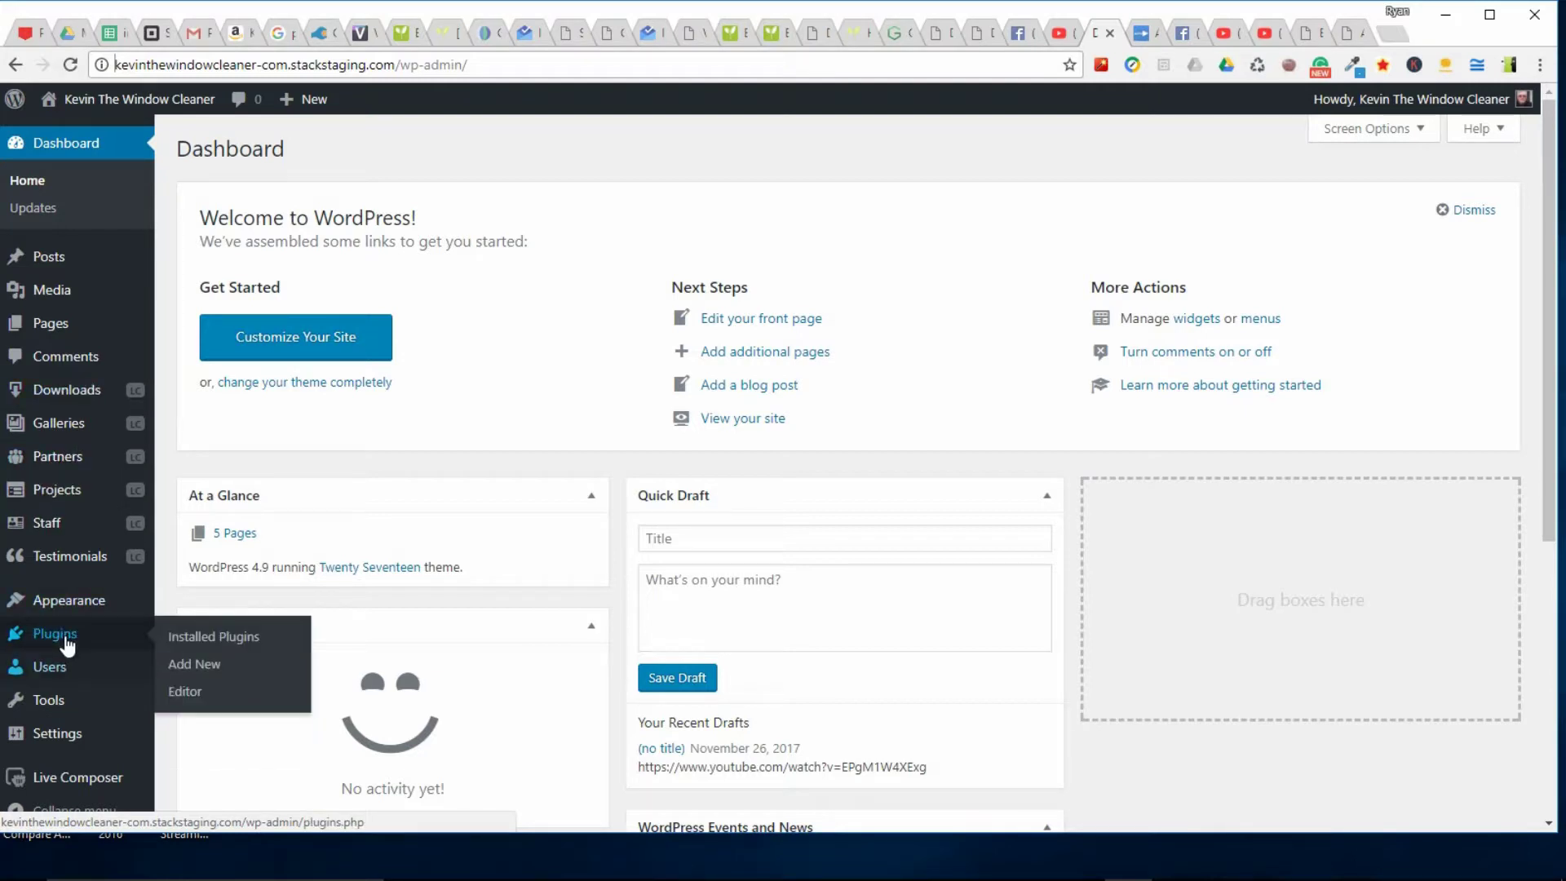
left_click(194, 663)
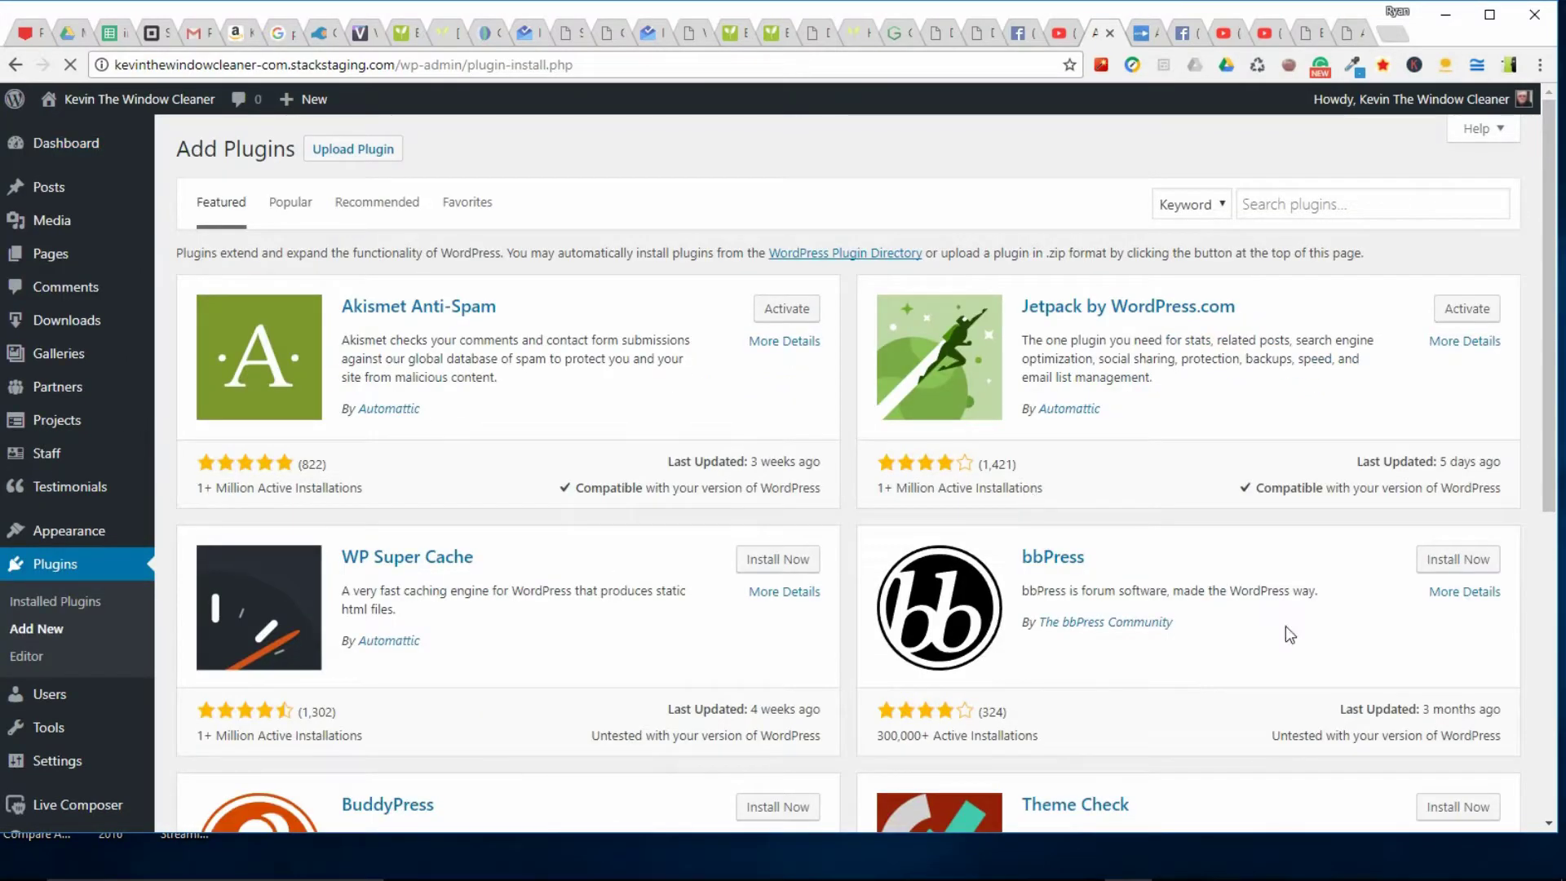
scroll(639, 601, "down", 6)
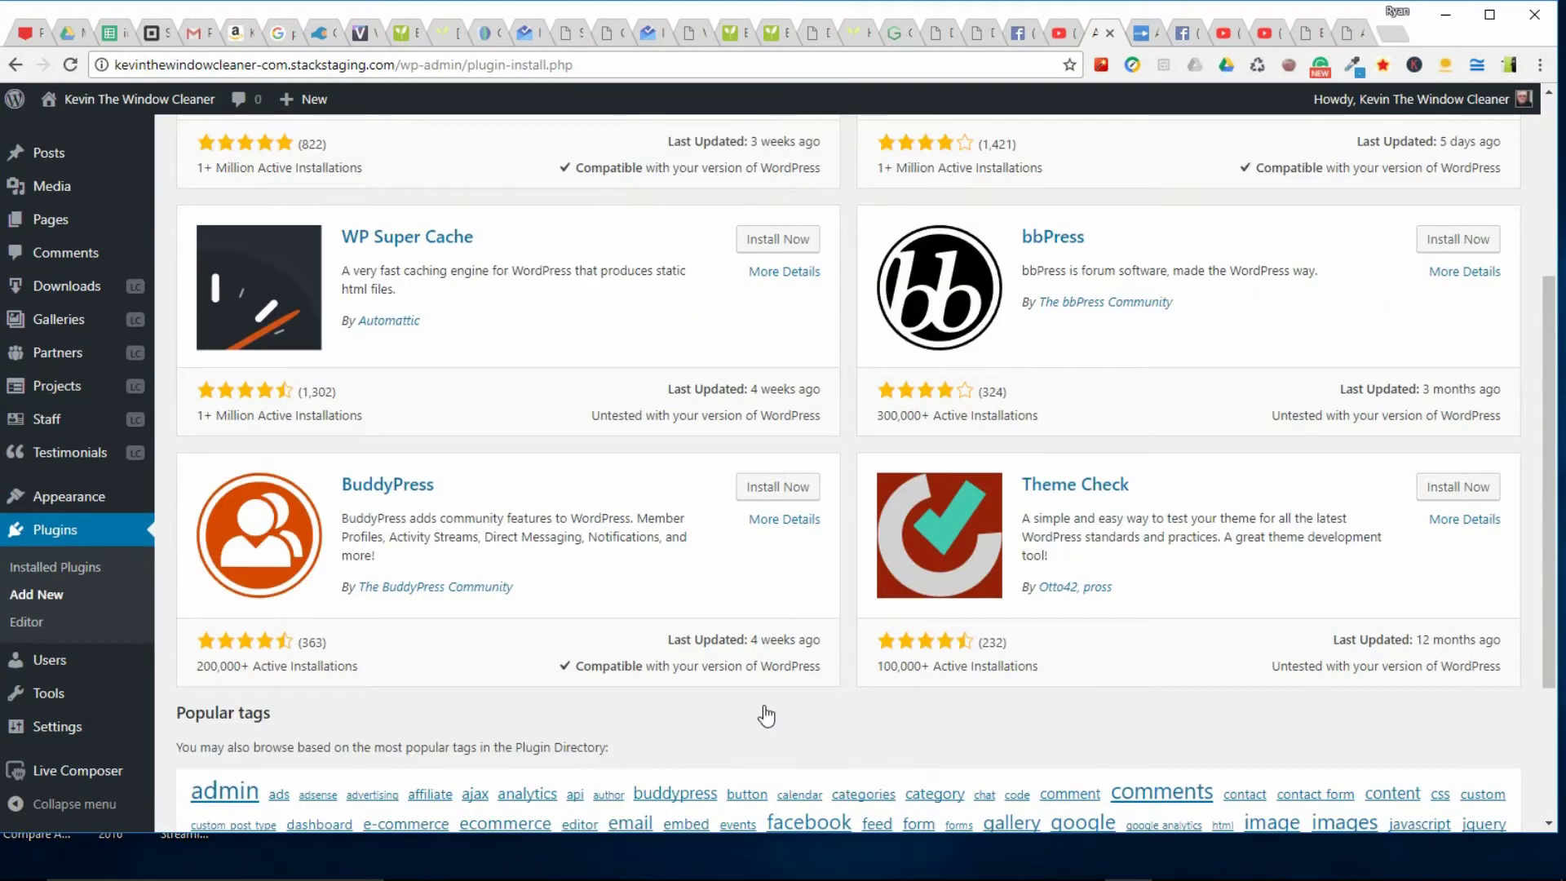
scroll(779, 632, "up", 6)
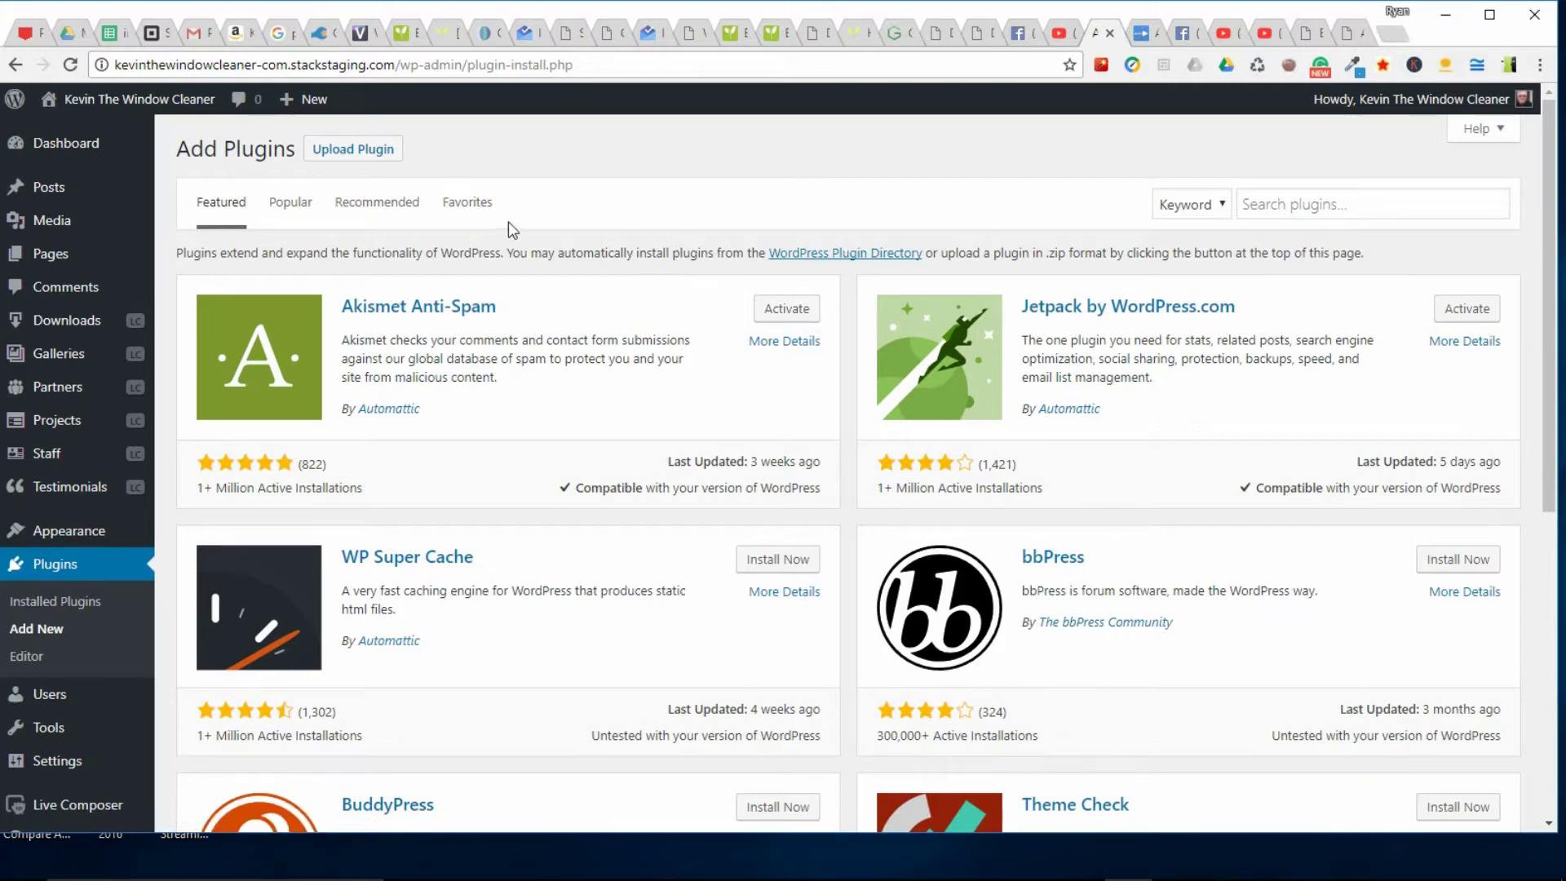
left_click(380, 160)
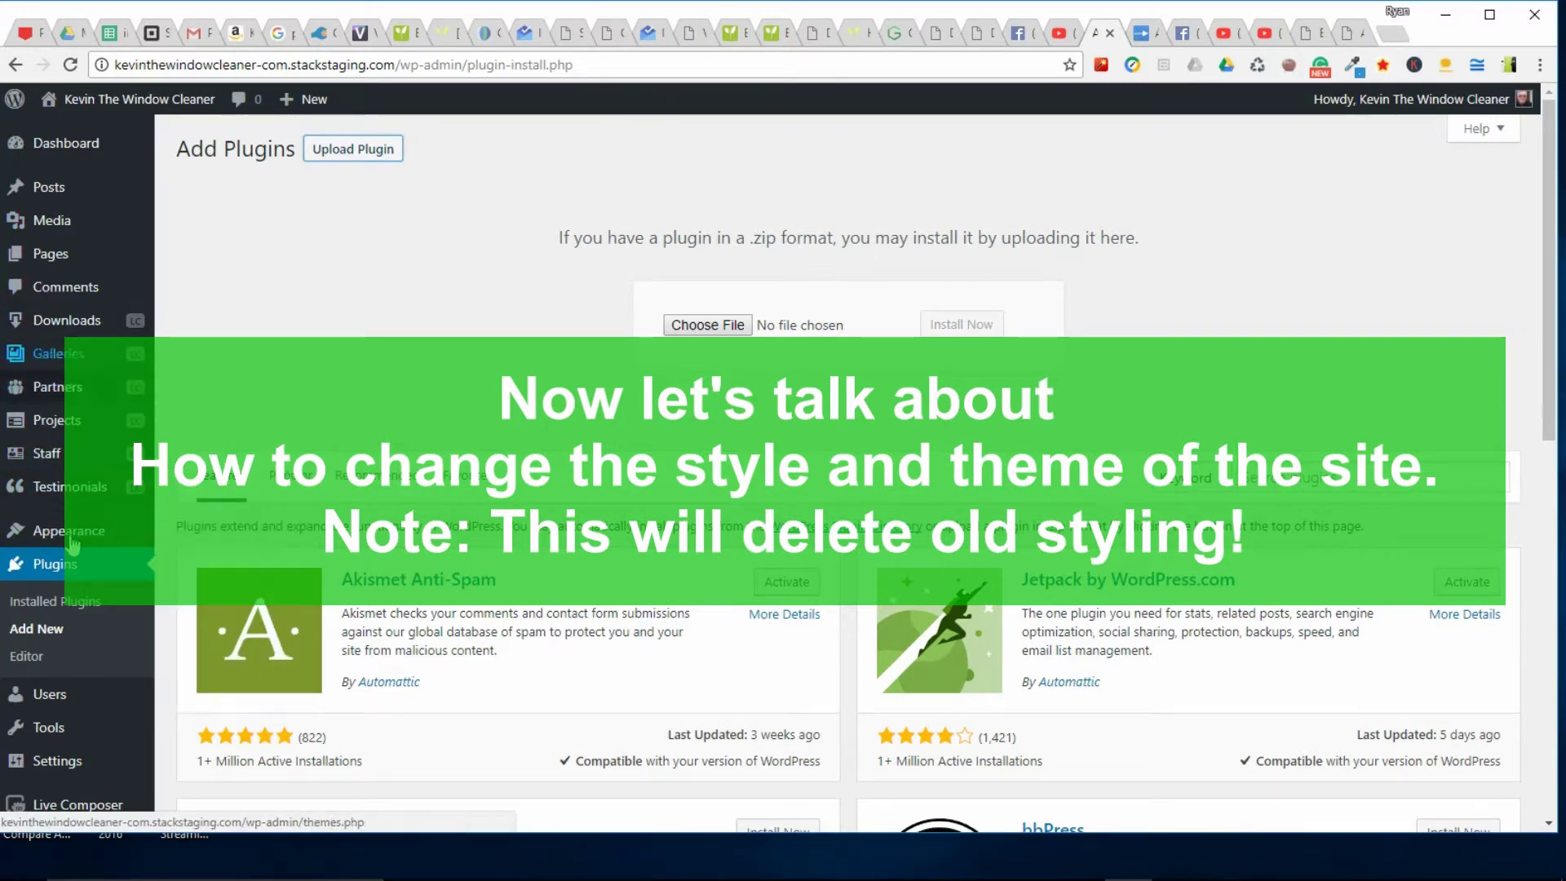
Open the page for adding themes and browse the featured themes, such as Twenty Seventeen, Tar and ElitePress
mouse_move(75, 539)
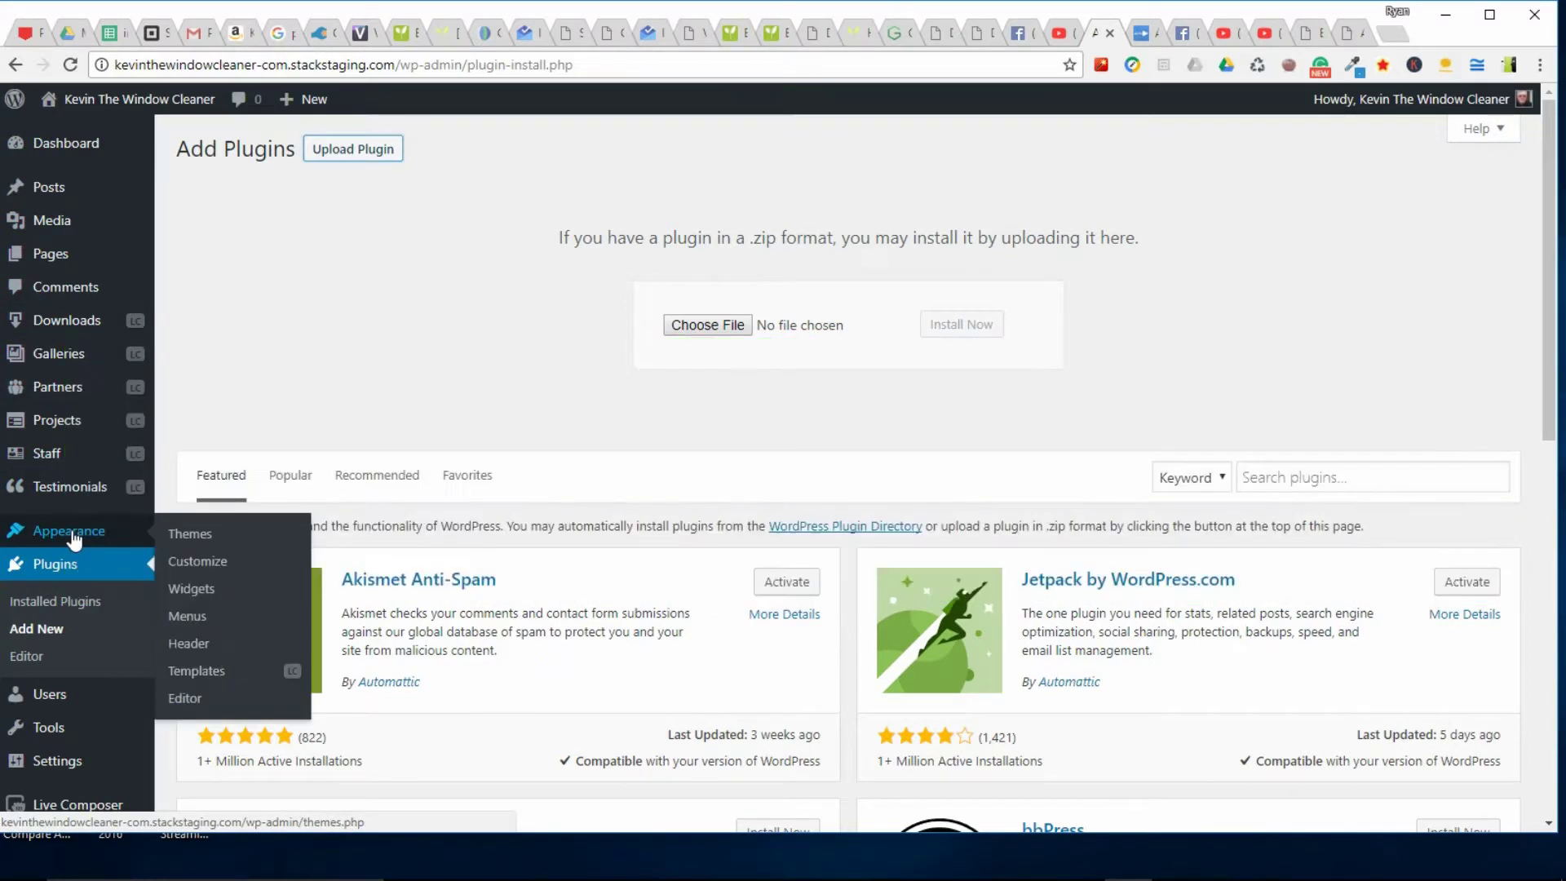
left_click(192, 535)
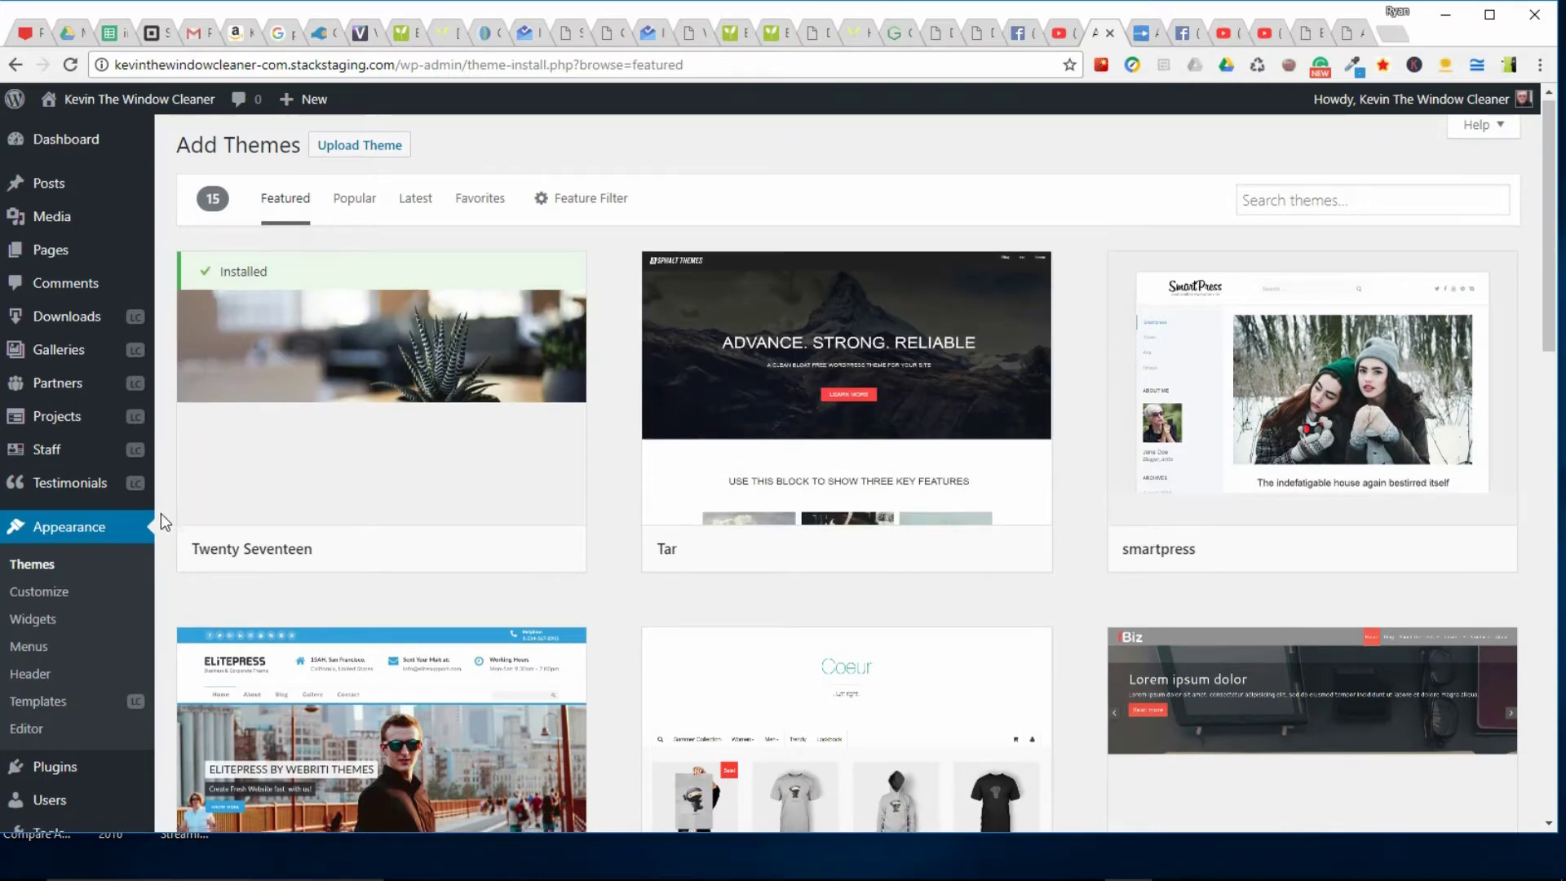
scroll(160, 514, "down", 3)
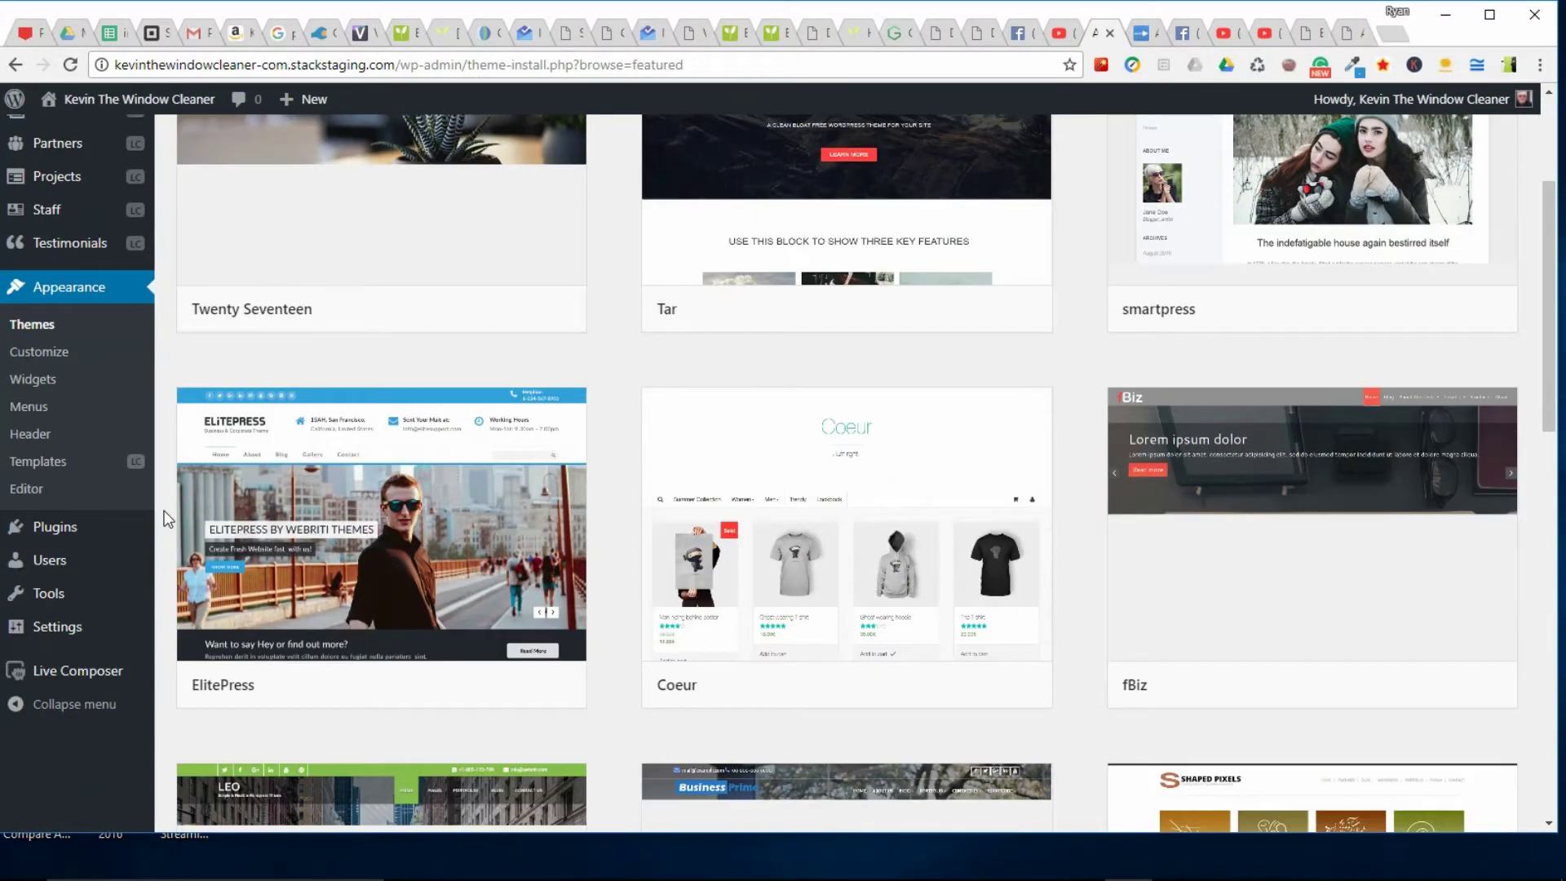
scroll(168, 518, "down", 6)
scroll(169, 518, "up", 1)
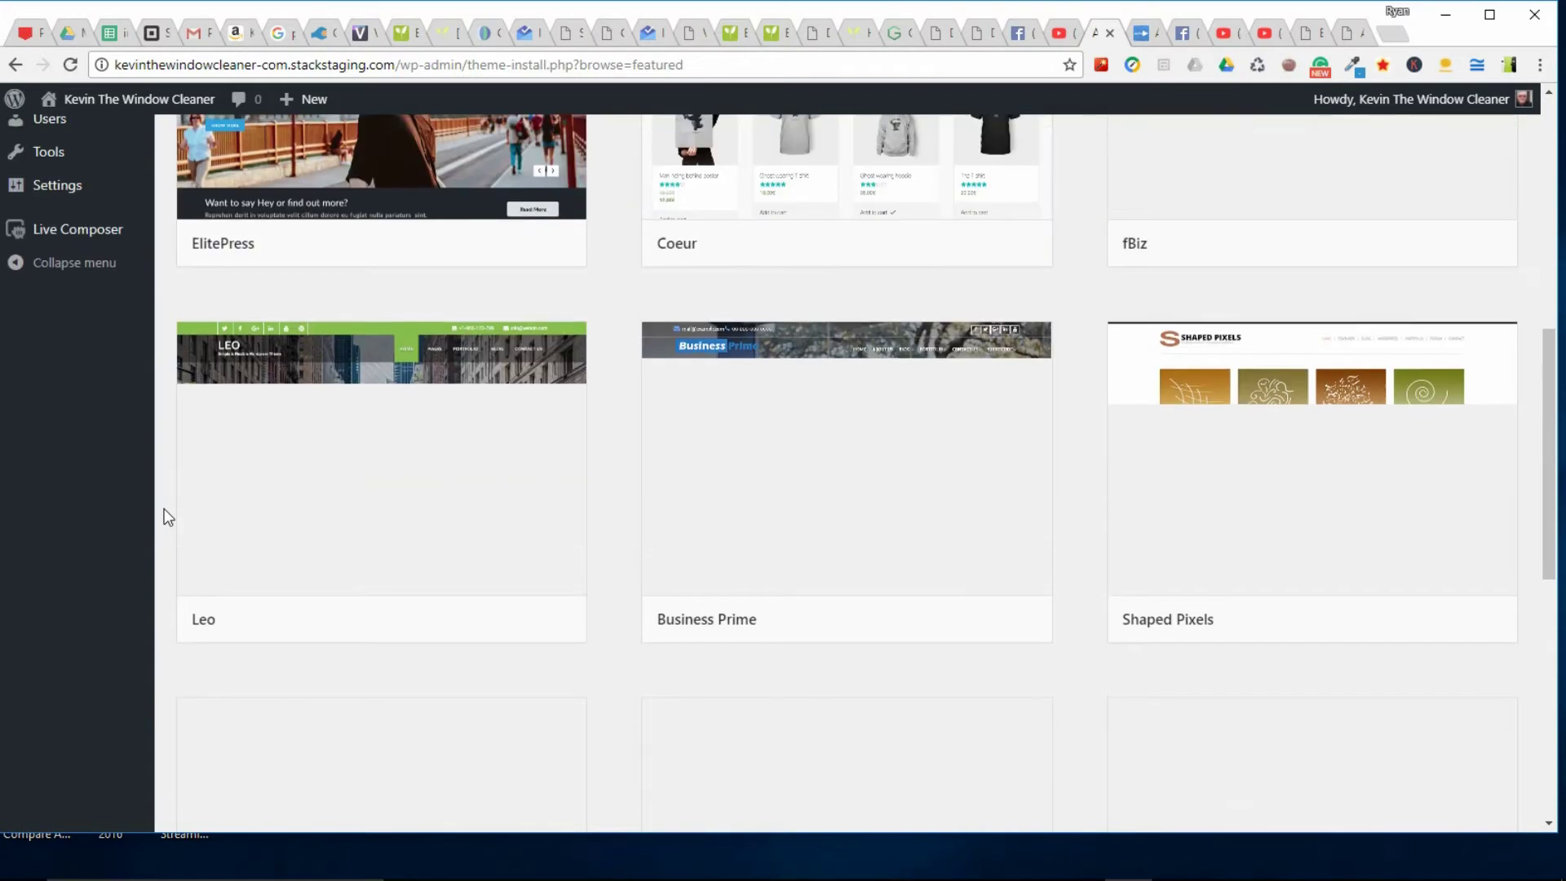
scroll(167, 517, "up", 1)
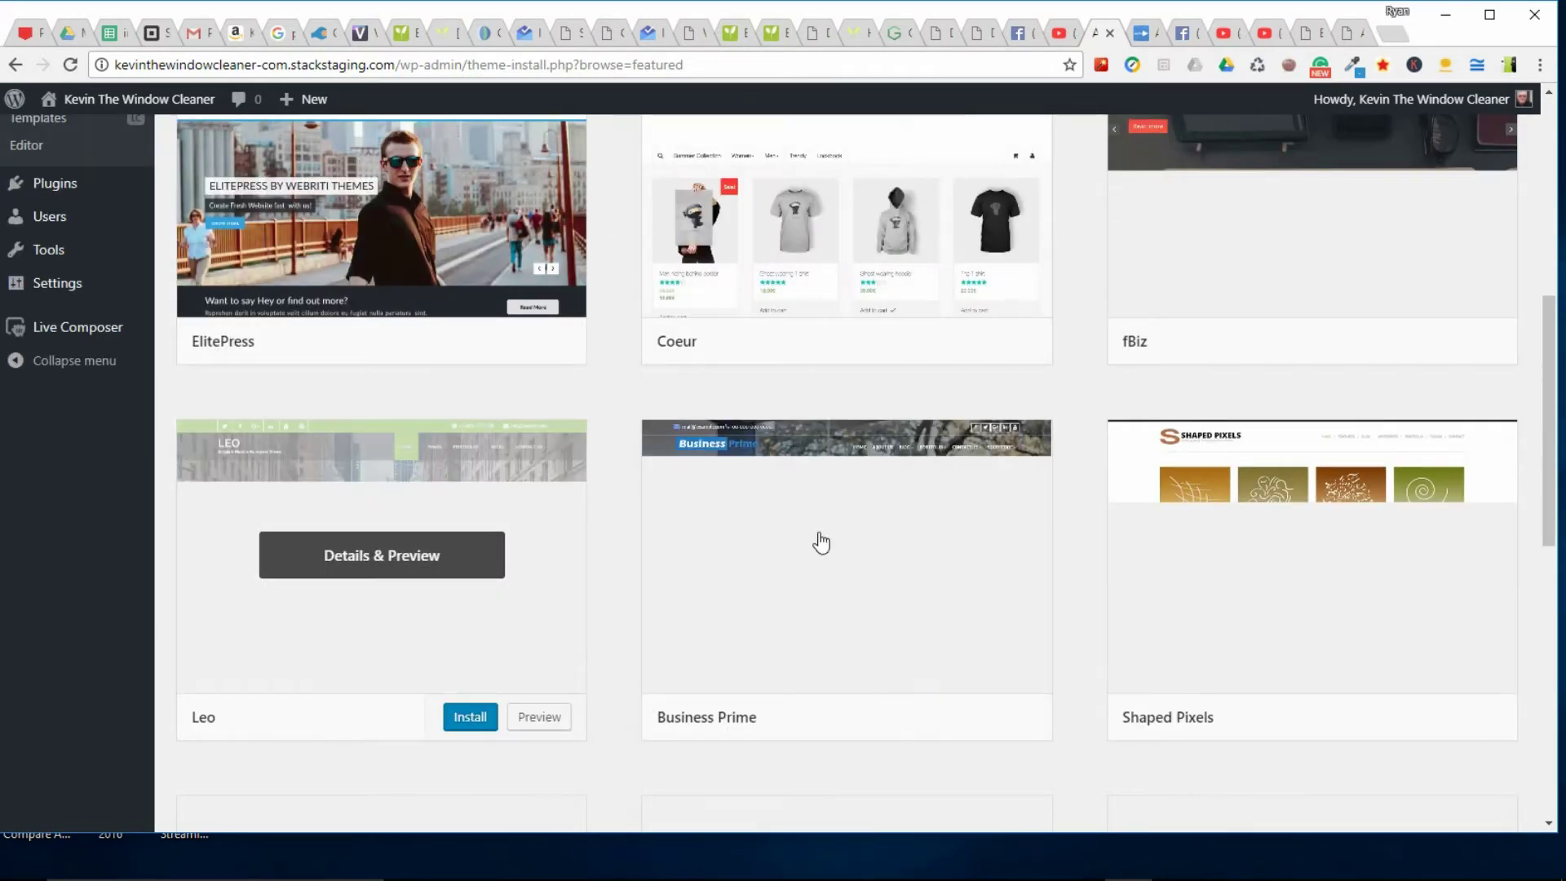
scroll(82, 330, "up", 6)
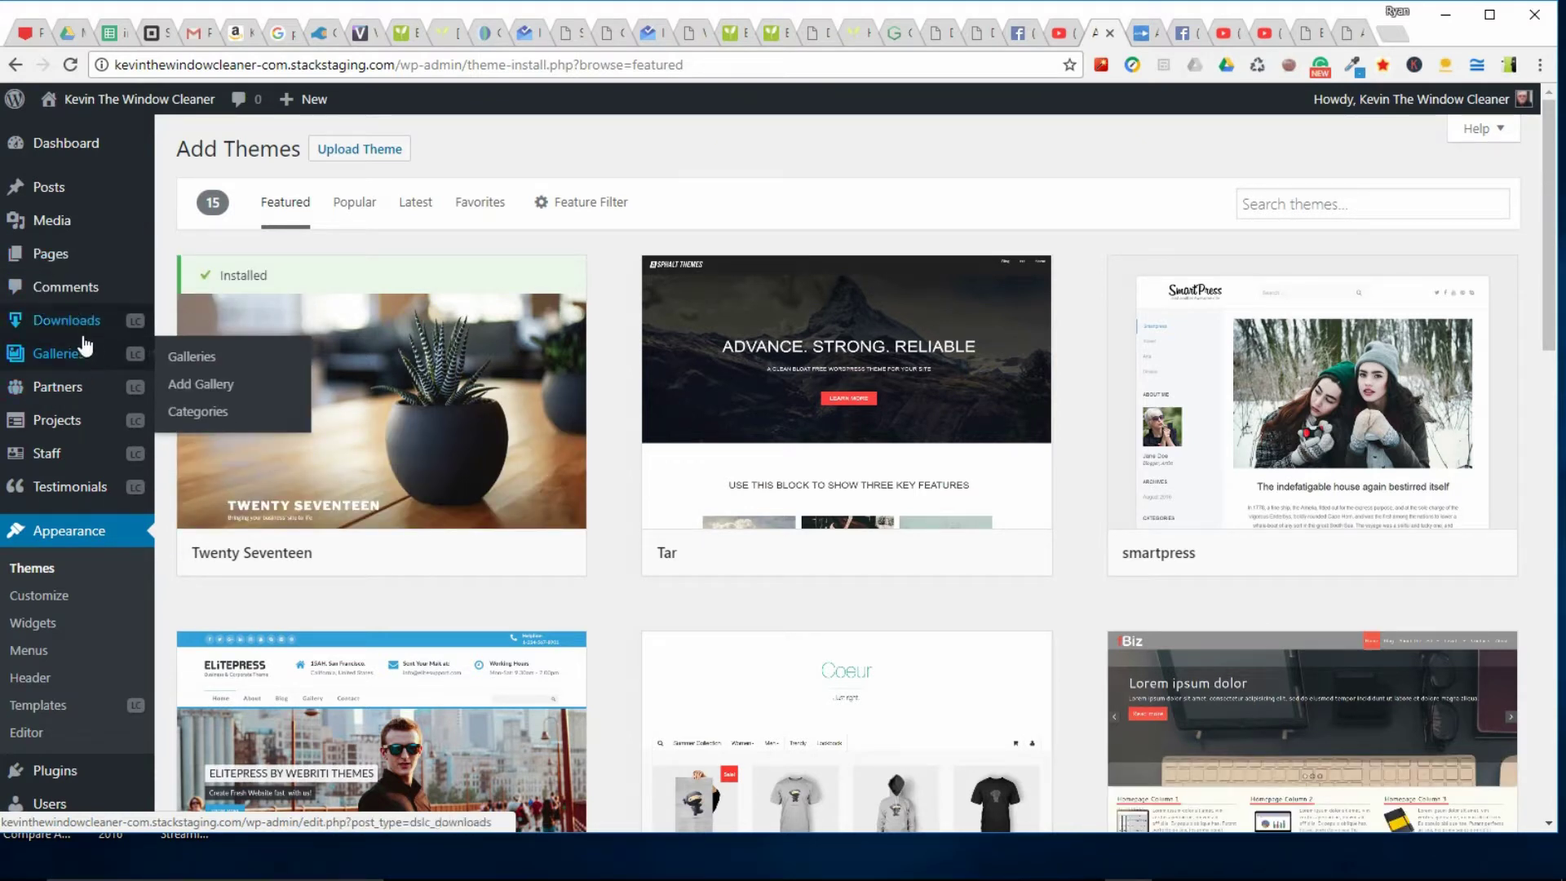
mouse_move(337, 445)
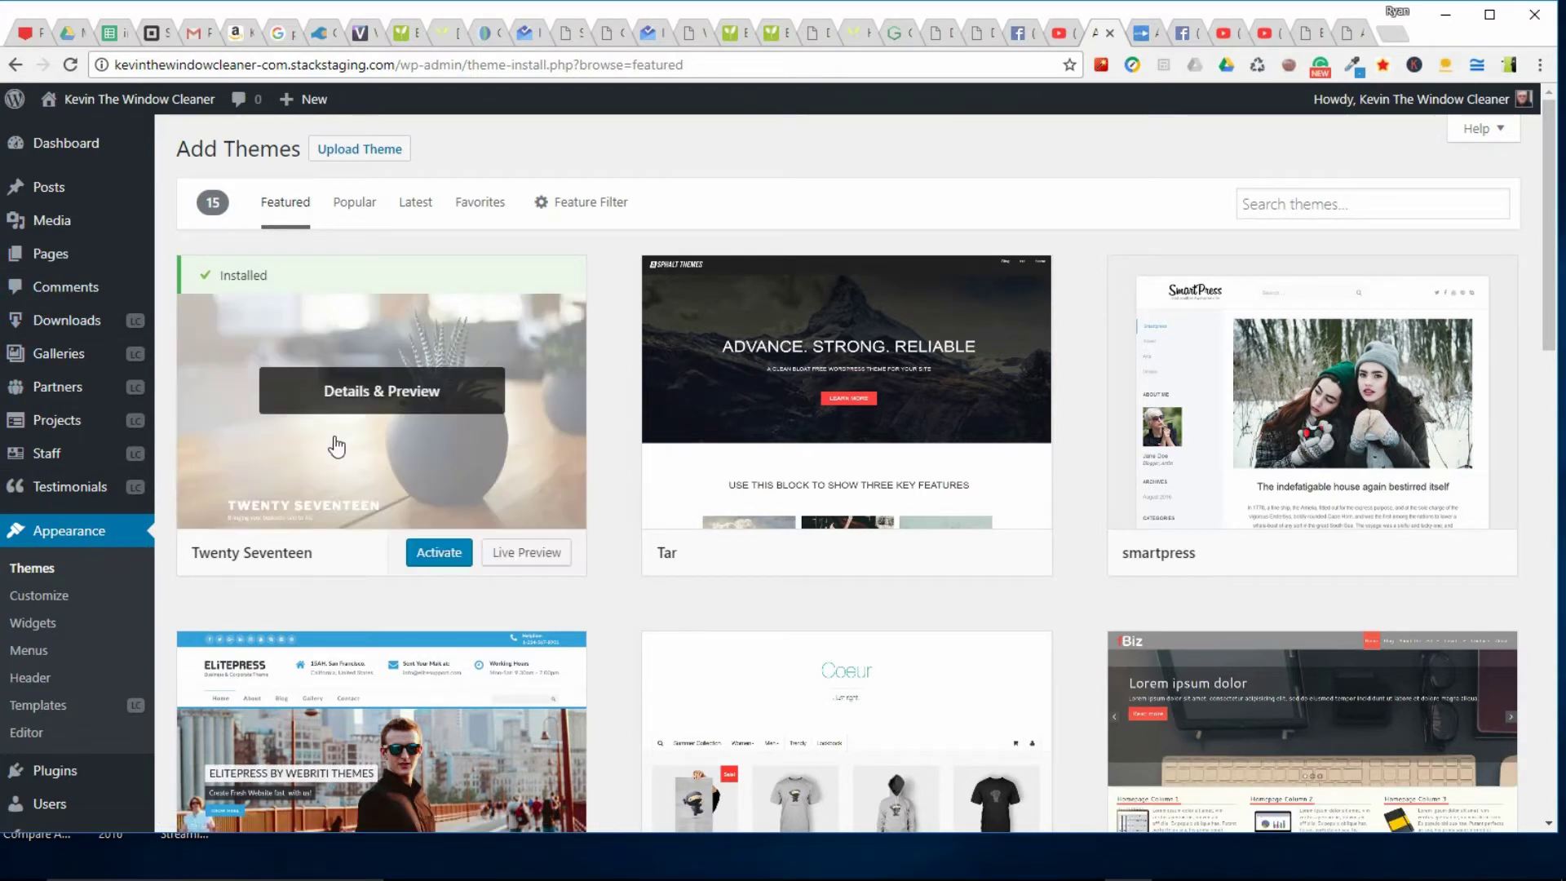
scroll(337, 445, "down", 1)
mouse_move(950, 390)
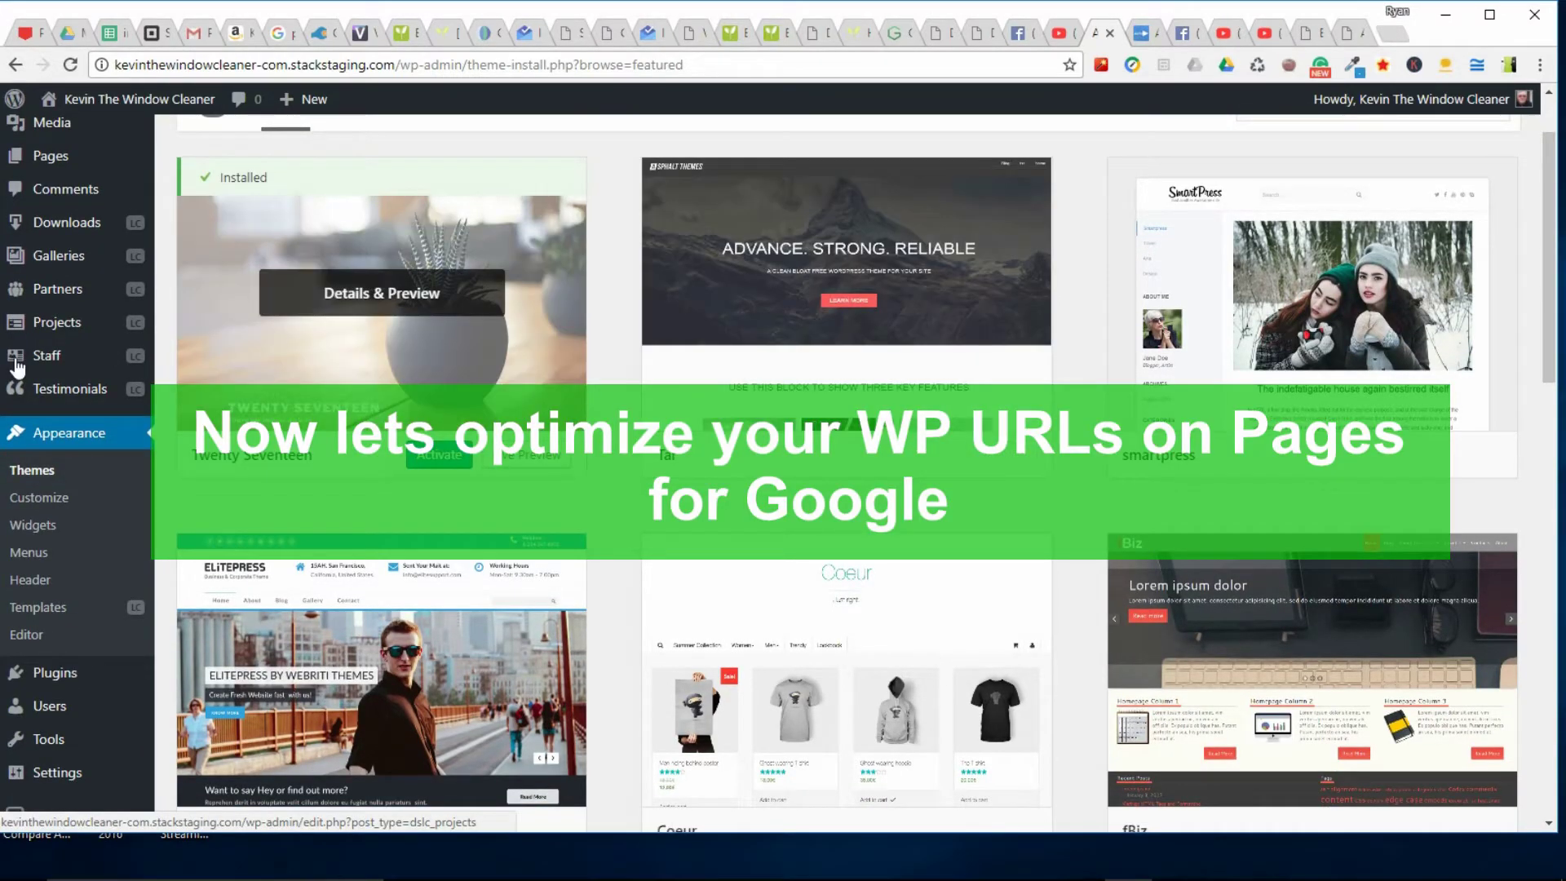
Open the Permalink Settings and highlight the date and post name part of the Day and name example URL
scroll(86, 473, "down", 1)
scroll(88, 477, "down", 2)
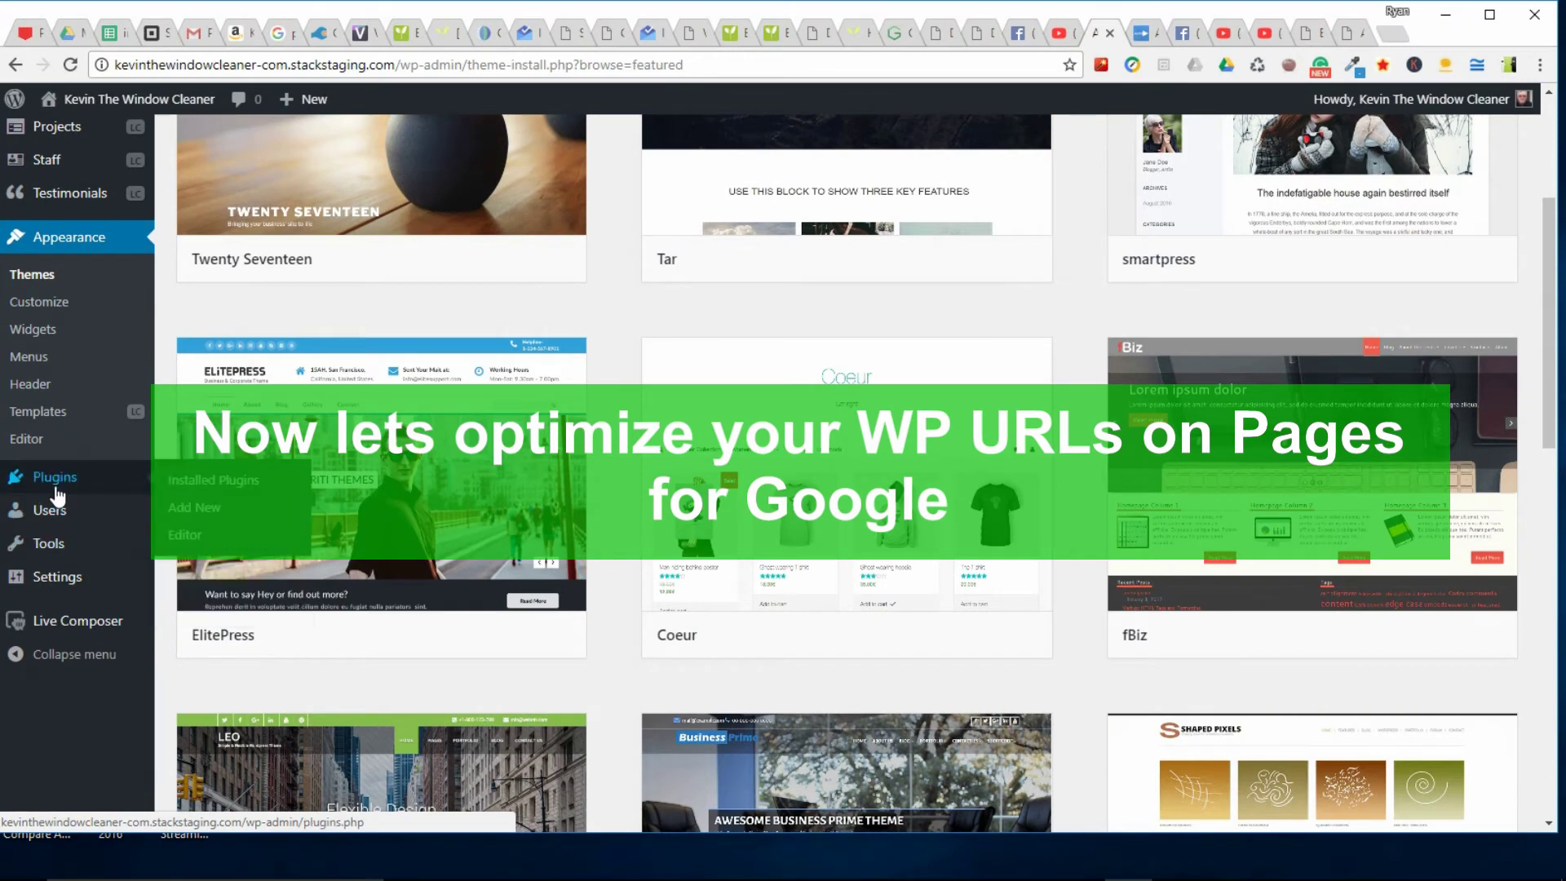
mouse_move(73, 545)
mouse_move(70, 576)
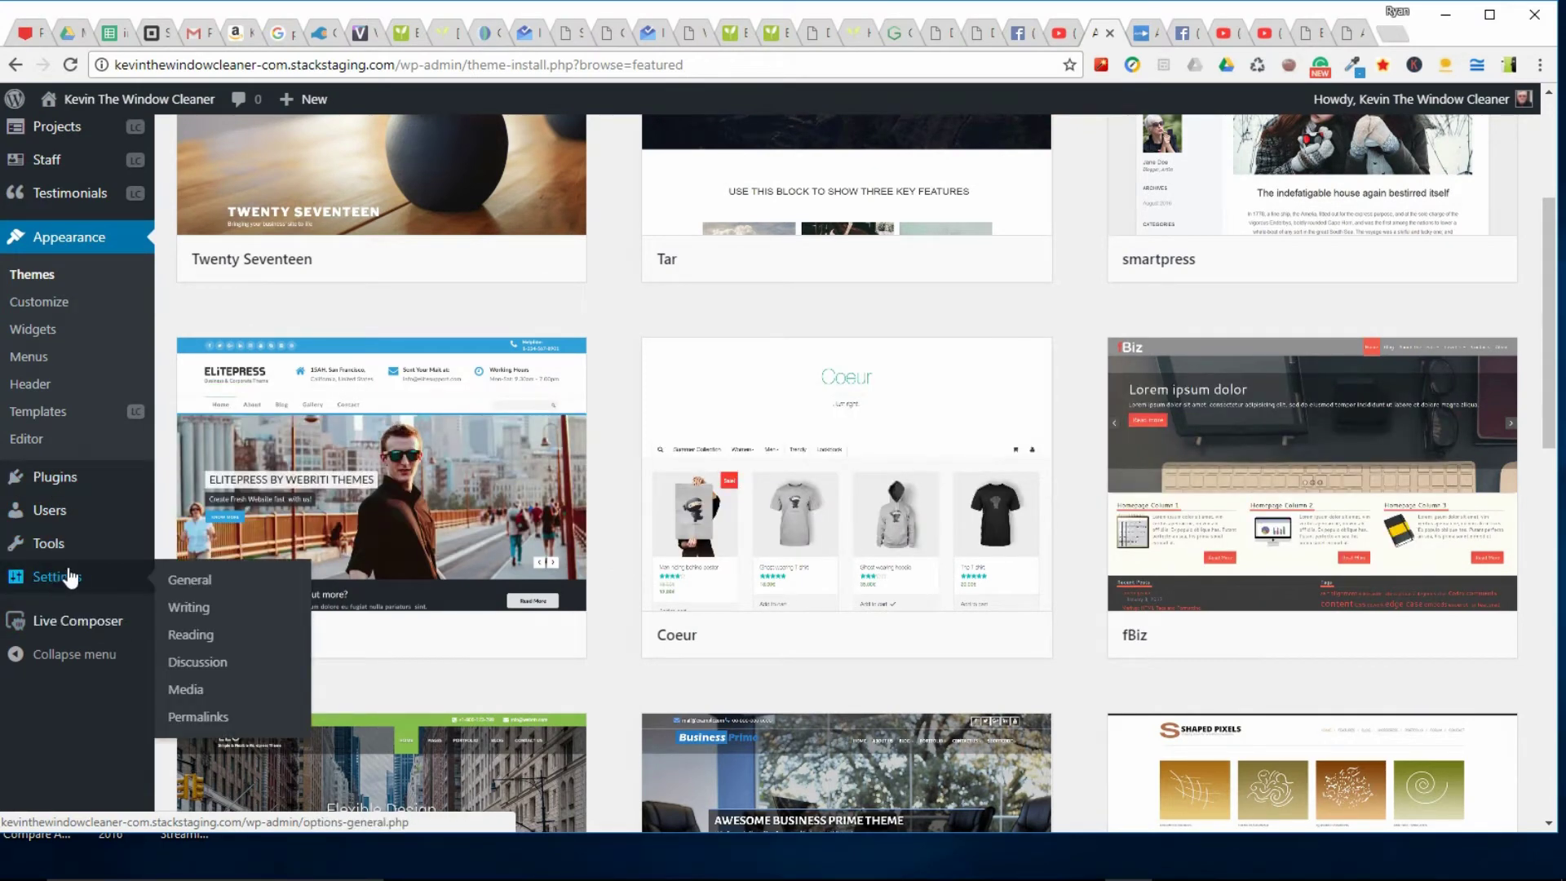
left_click(207, 721)
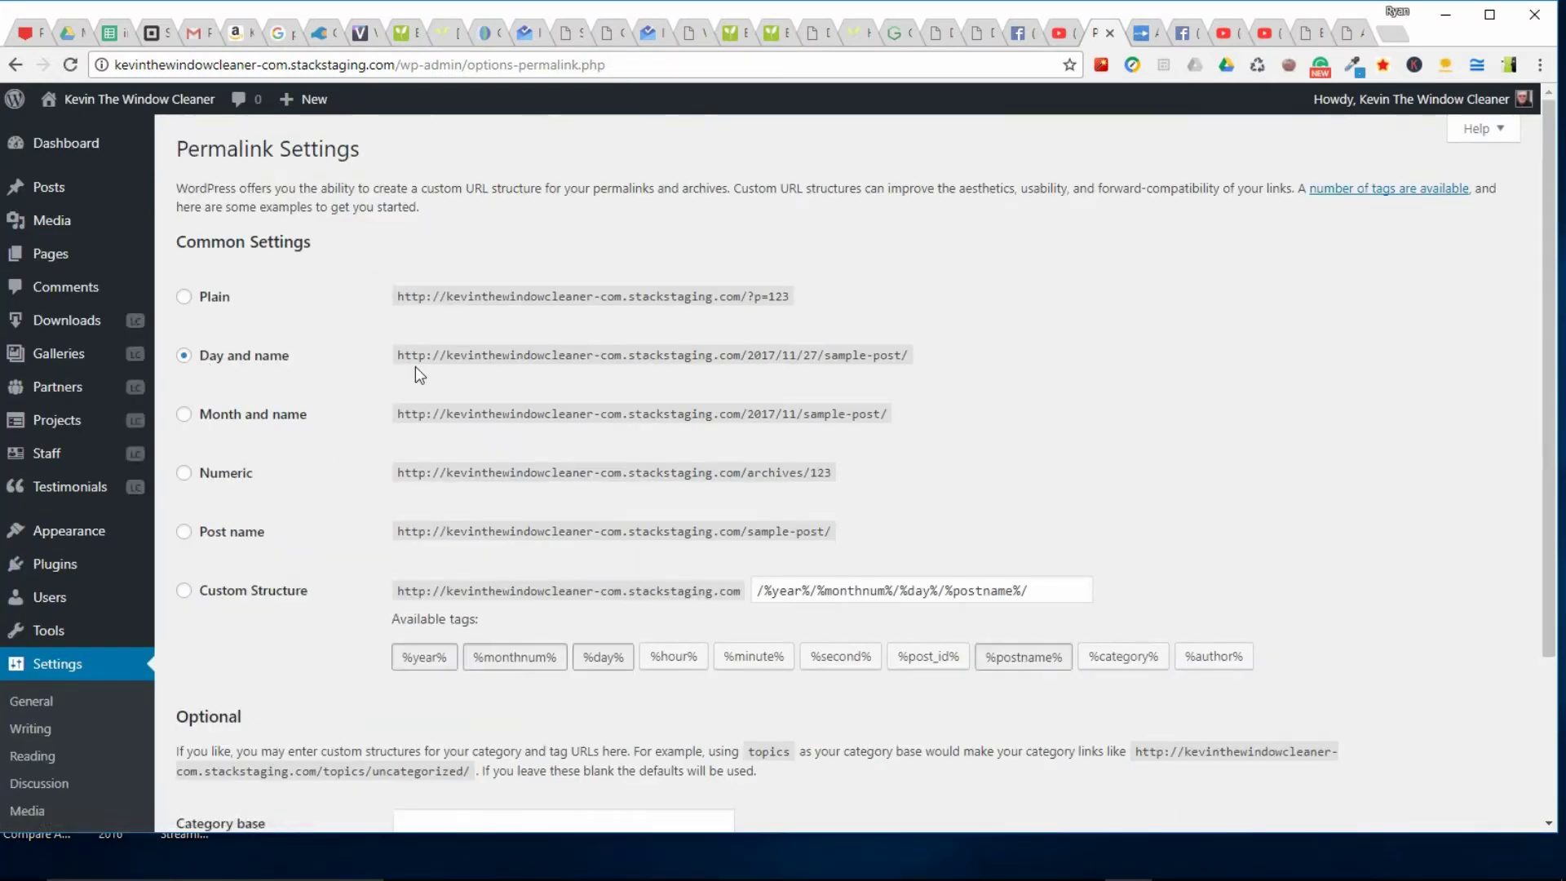
left_click_drag(749, 355, 920, 357)
left_click(469, 389)
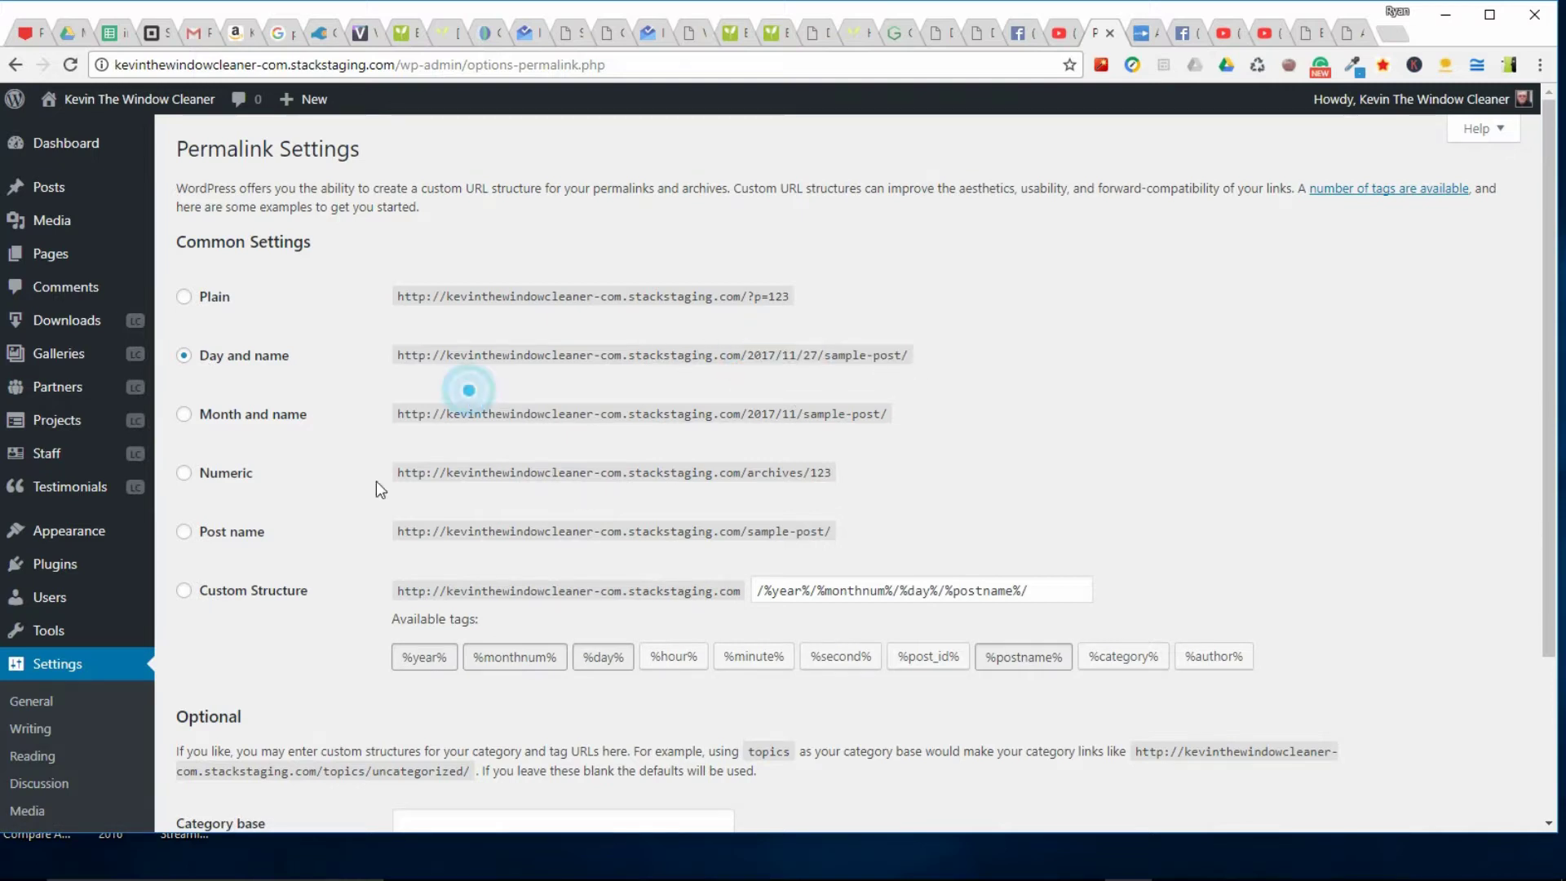
Choose the Post name permalink structure and highlight "sample-post" in its example URL
left_click(193, 533)
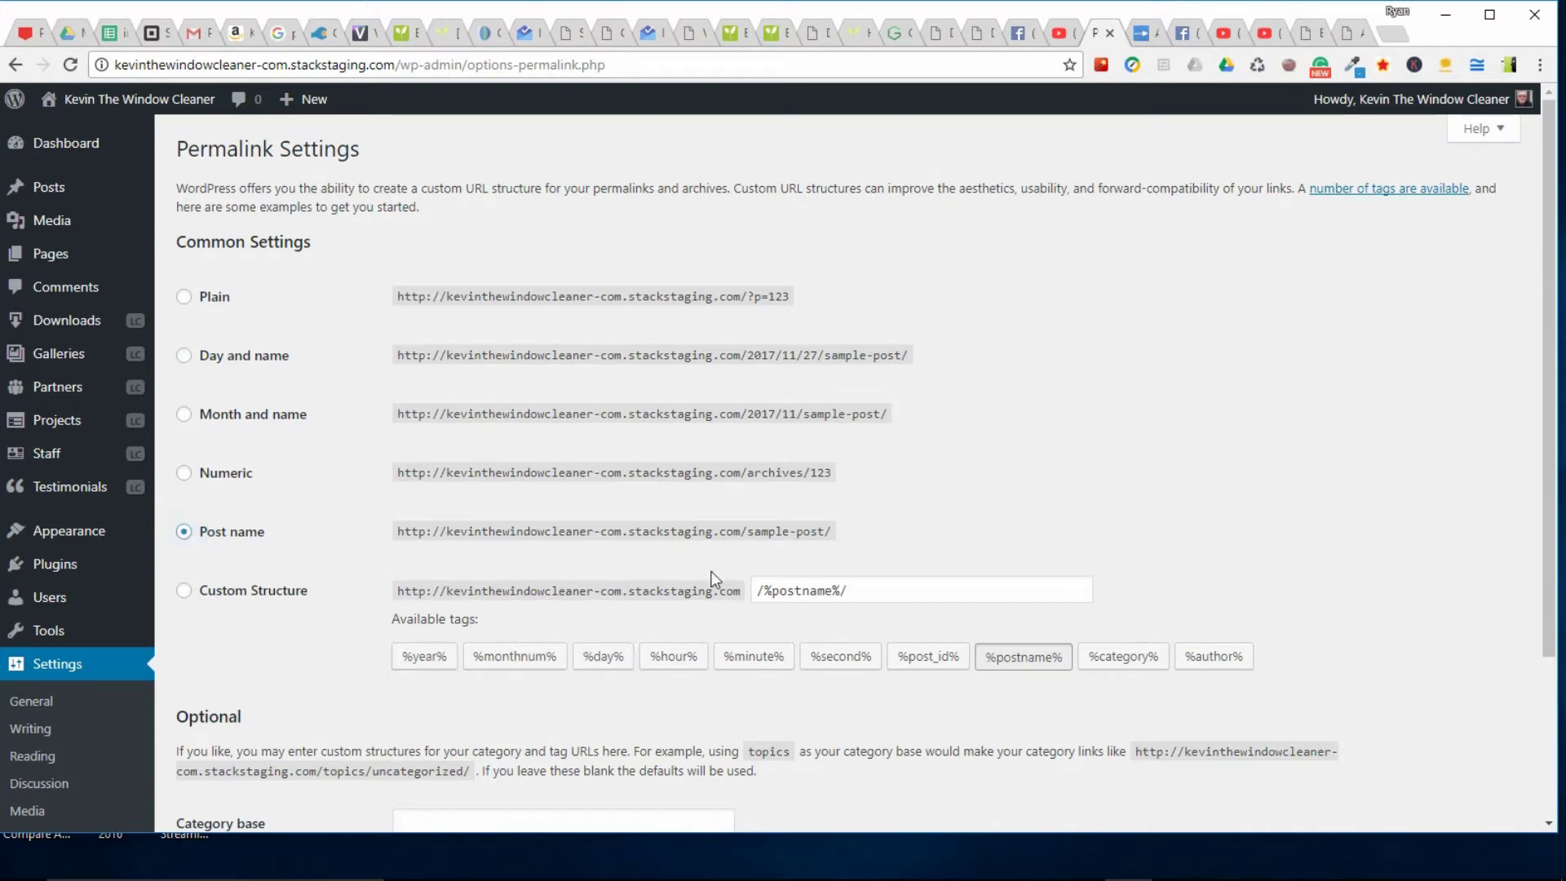
left_click_drag(747, 530, 824, 535)
left_click(752, 532)
triple_click(752, 532)
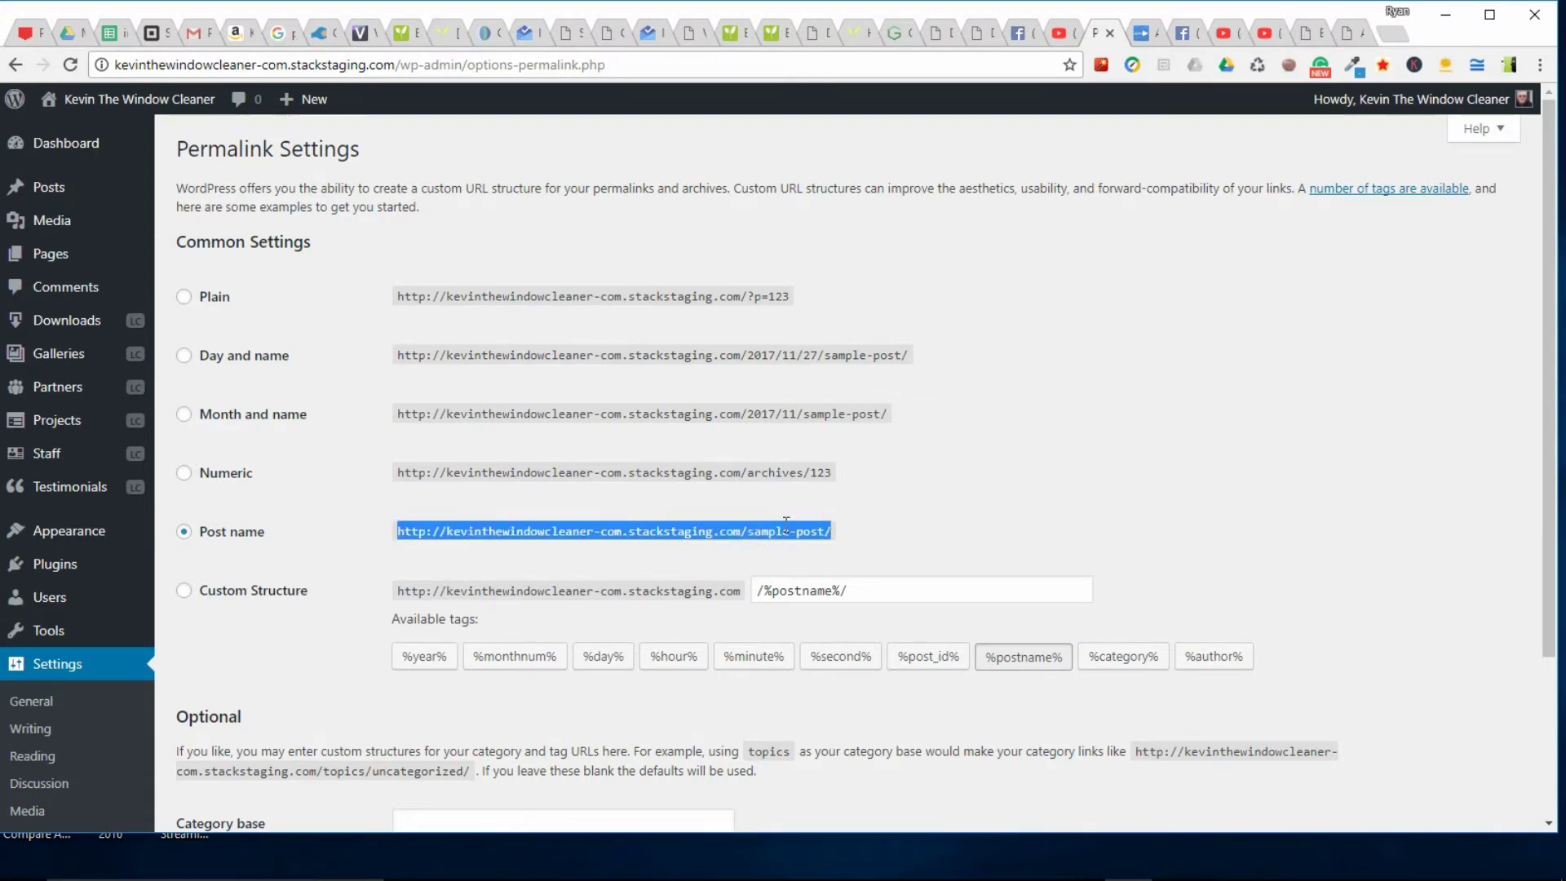
left_click(822, 527)
left_click_drag(824, 528, 748, 530)
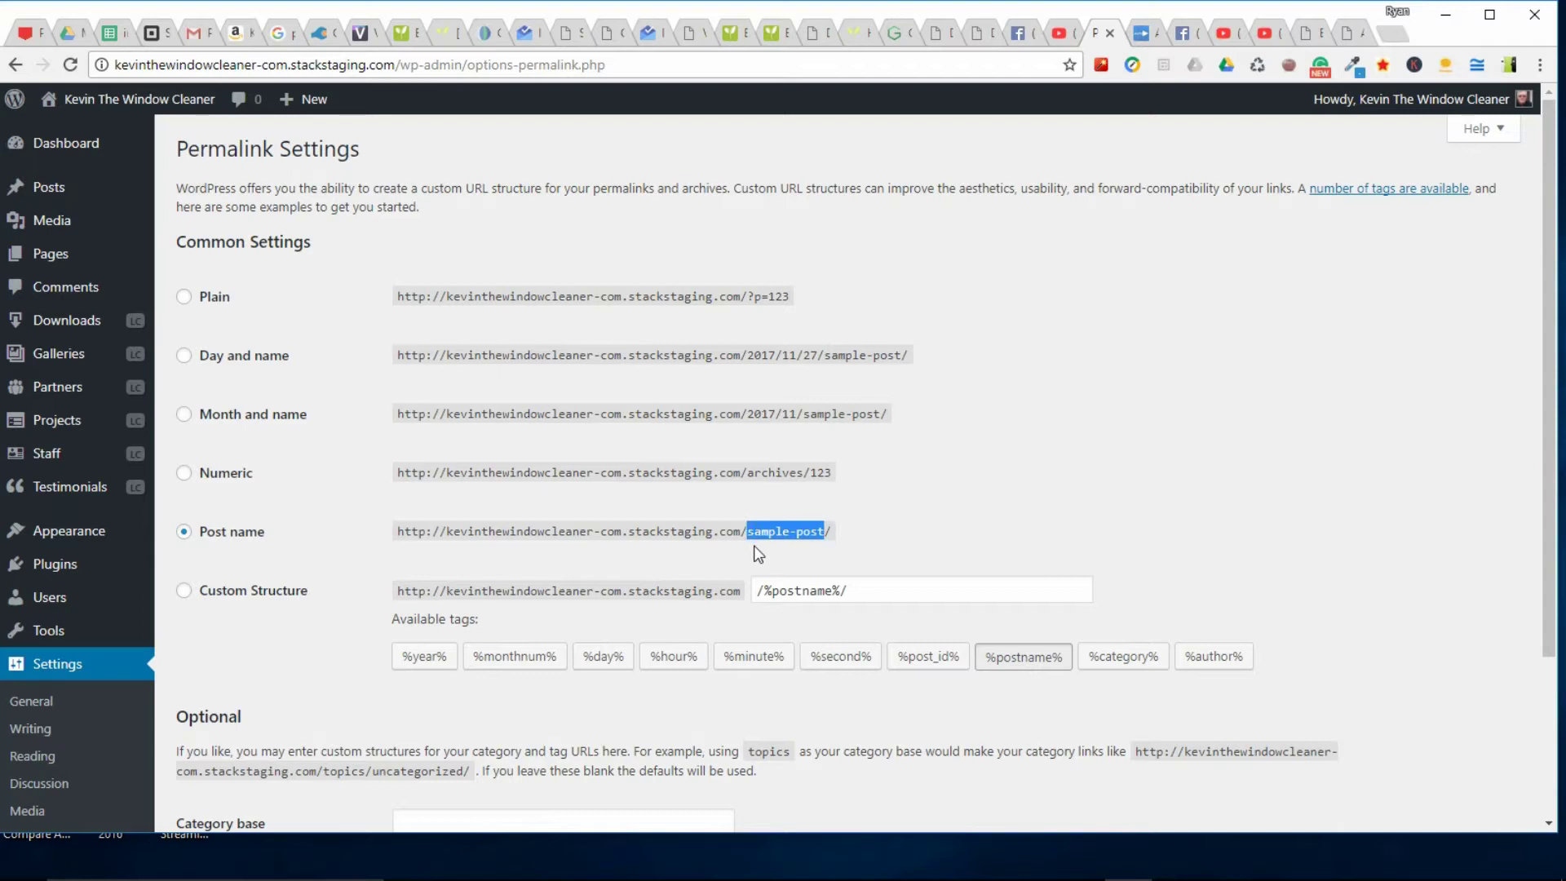
left_click(430, 533)
Save the permalink changes with the optional category and tag bases left blank, and highlight part of the Plain example URL
scroll(373, 571, "down", 2)
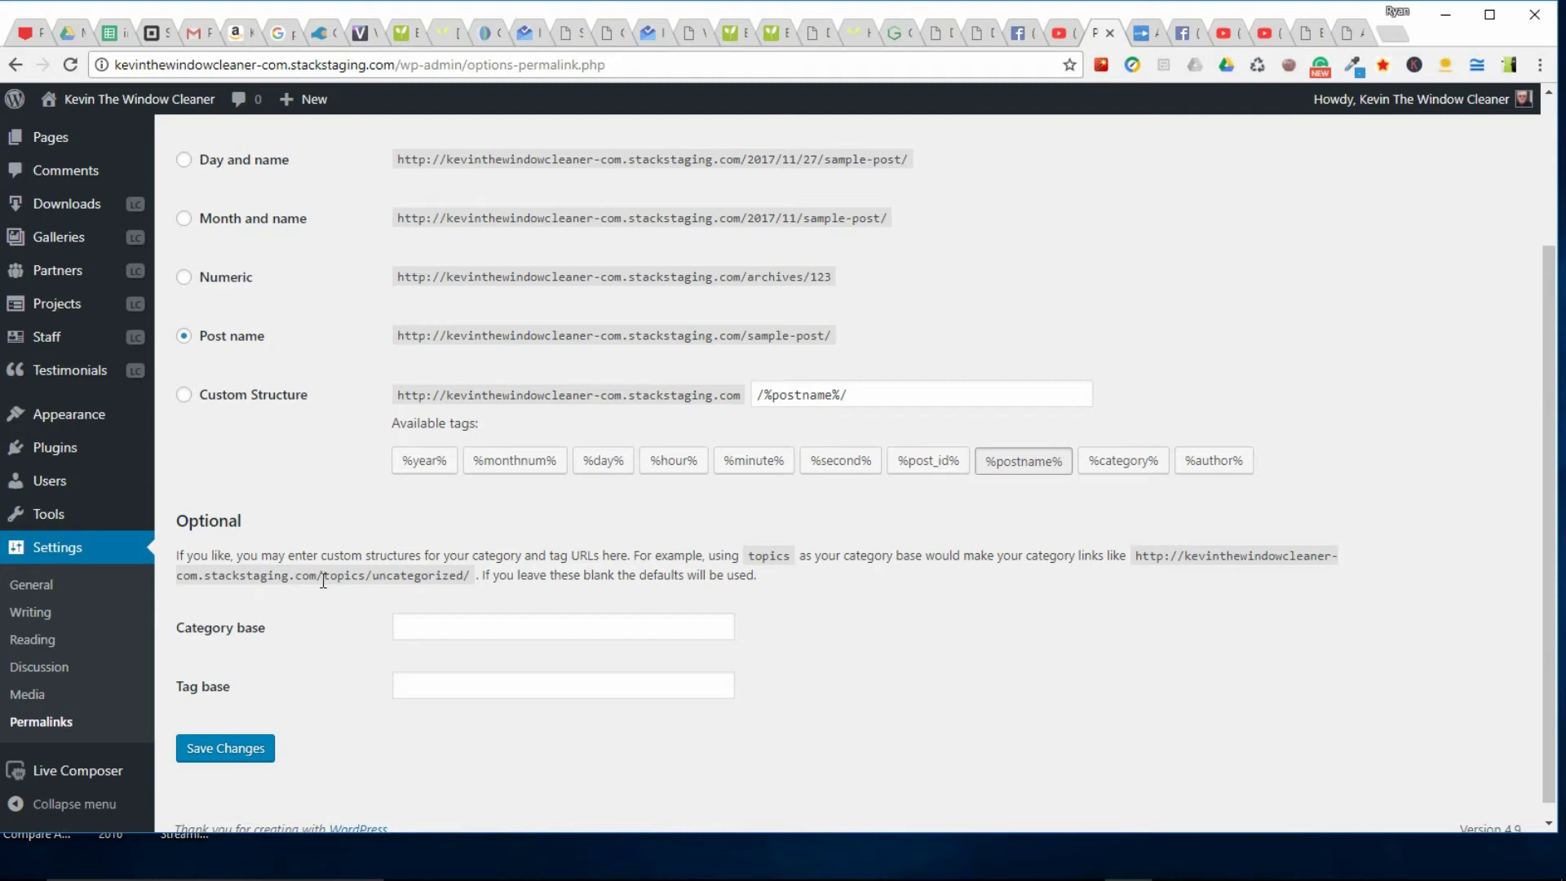
scroll(330, 605, "down", 1)
scroll(334, 612, "down", 1)
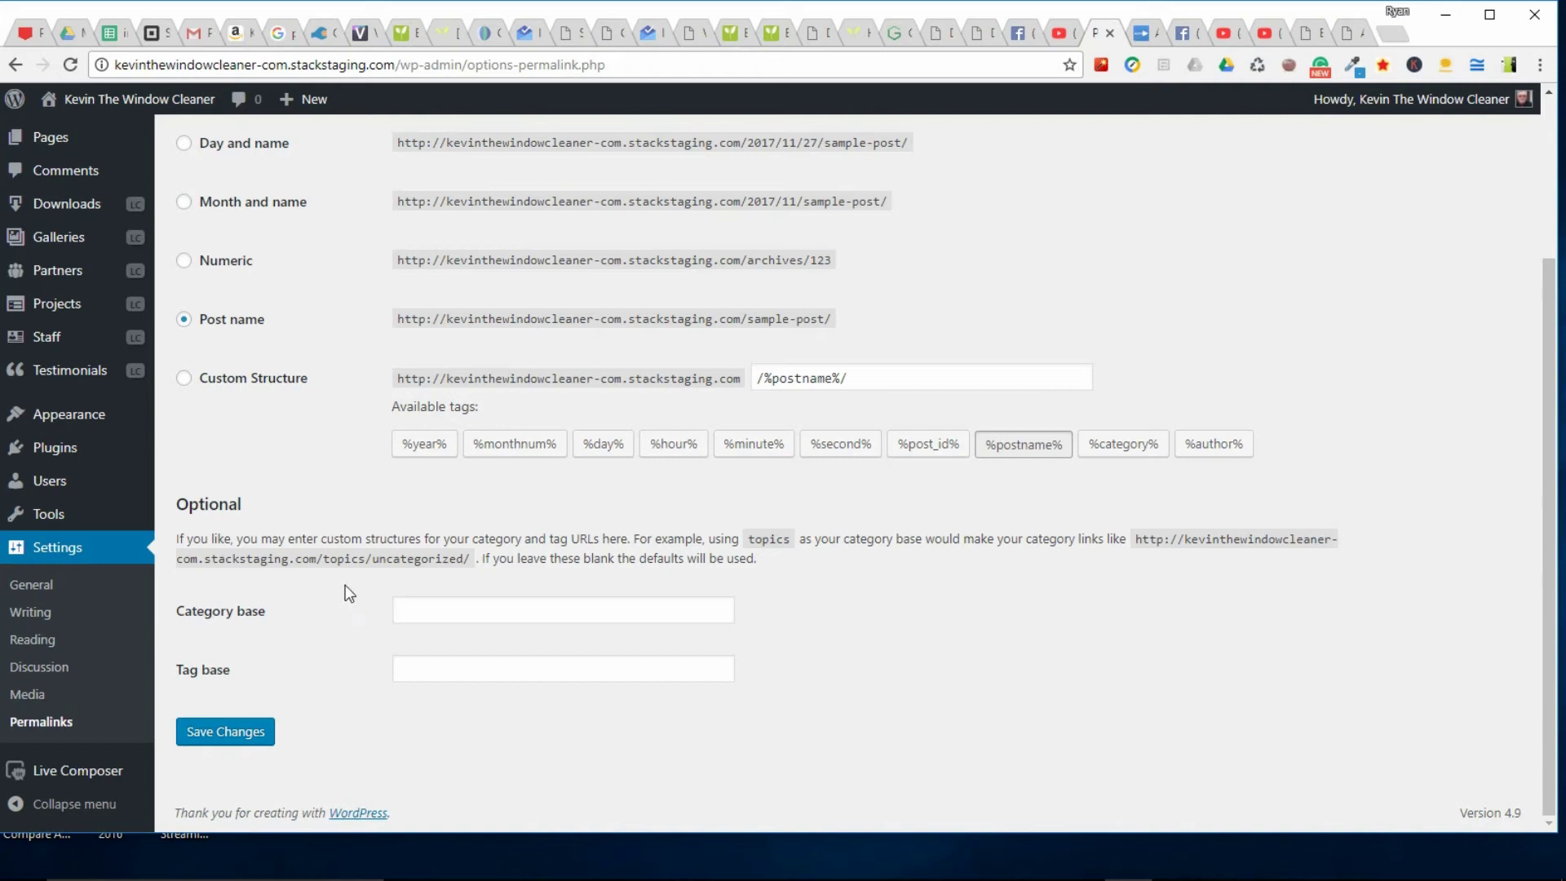
left_click(225, 734)
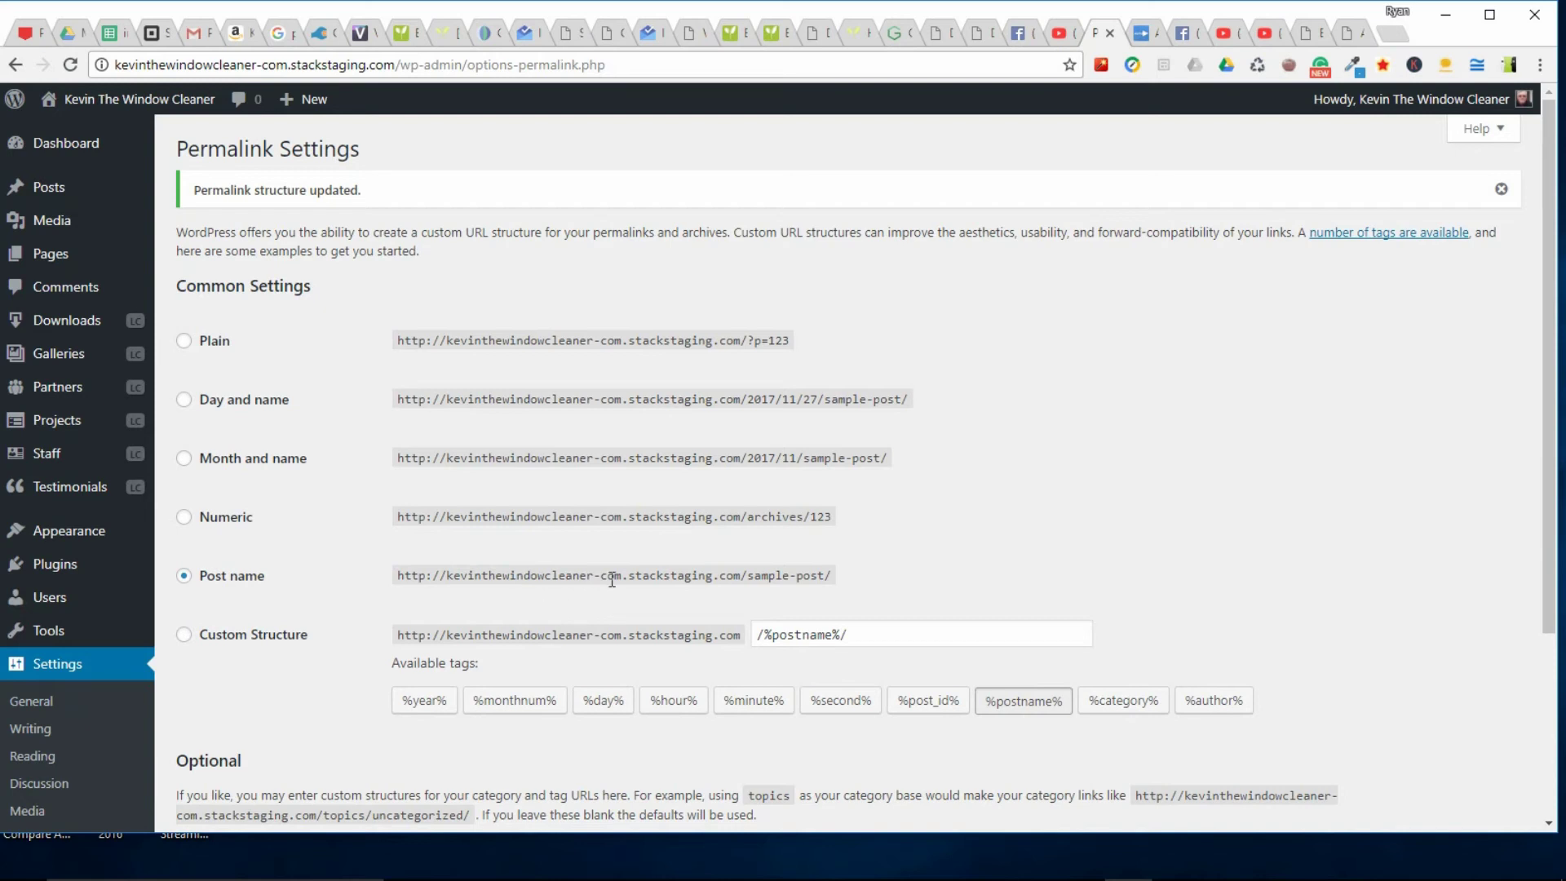
double_click(597, 340)
left_click(378, 339)
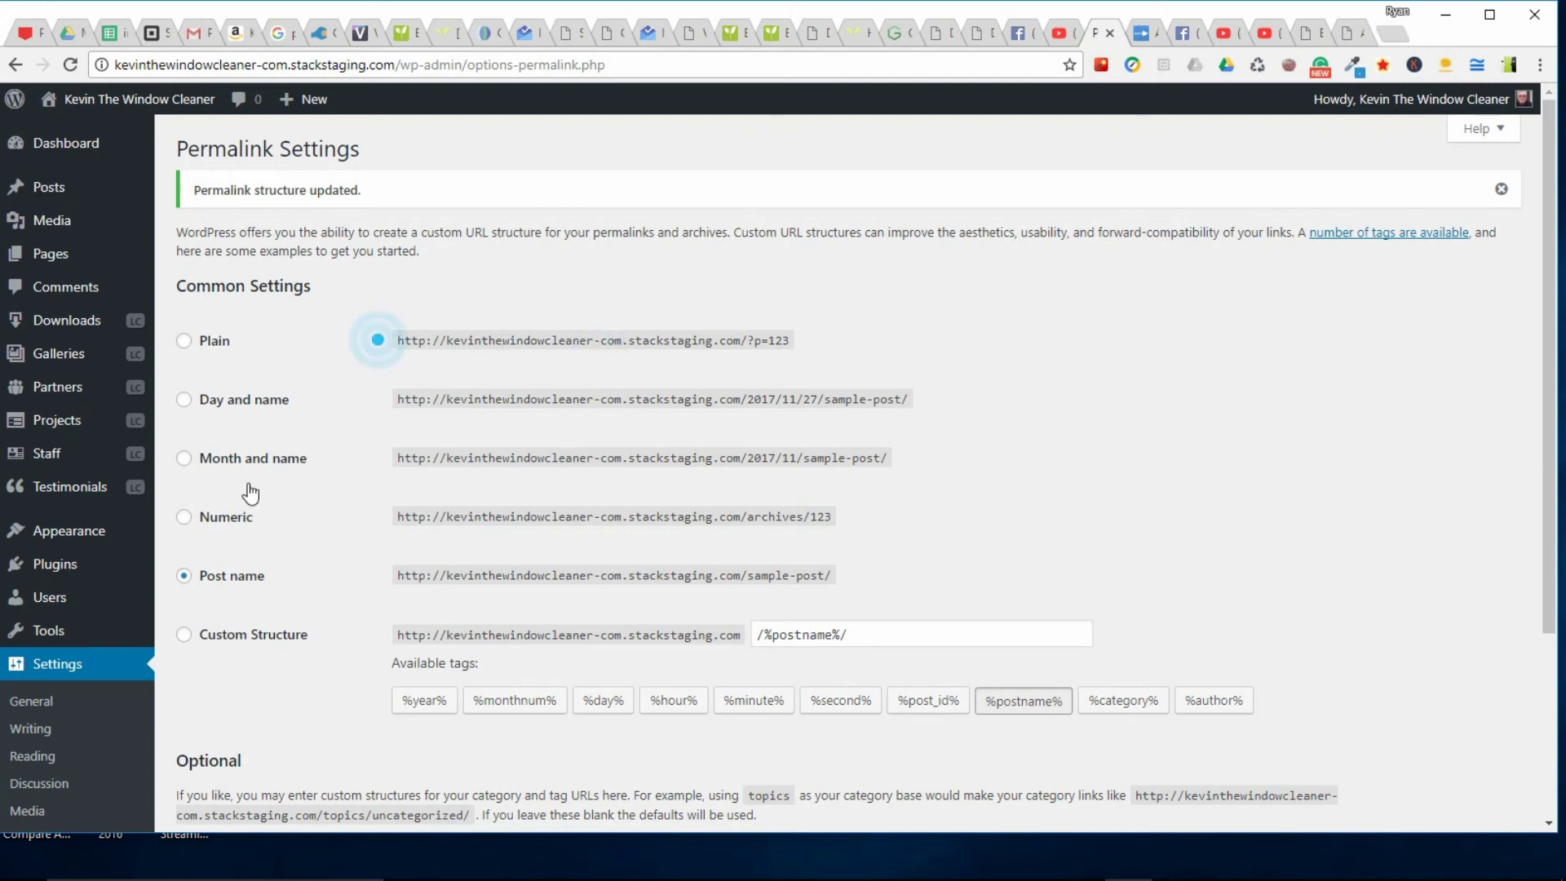